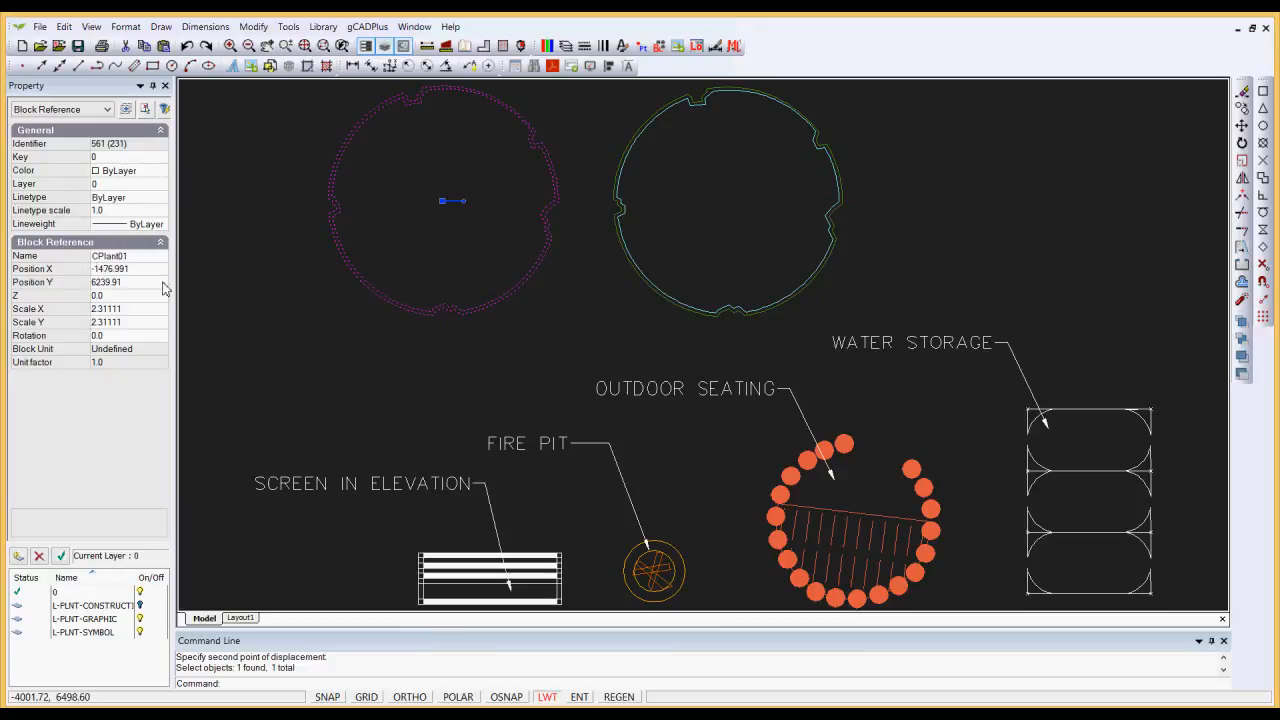
Step: Select the tree block and the matching loose tree outline in turn to compare their object properties
{"action": "key", "text": "Escape"}
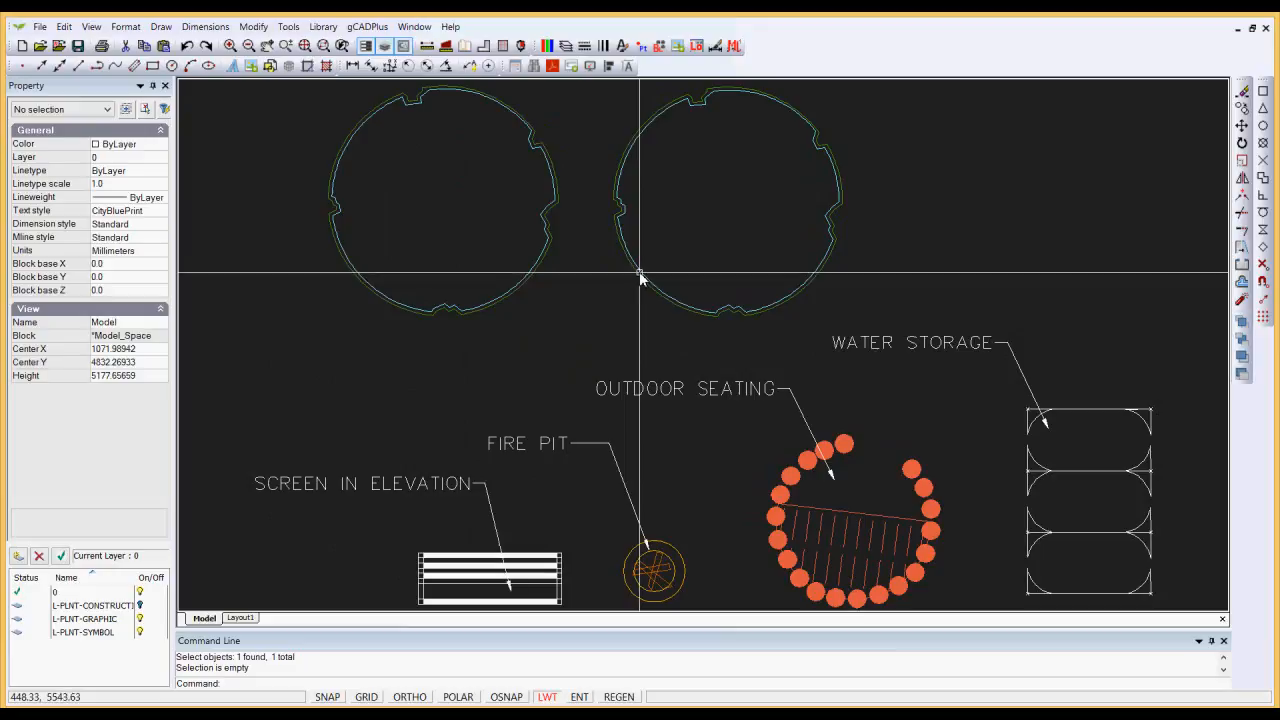
{"action": "left_click", "coordinate": [525, 277]}
{"action": "right_click", "coordinate": [500, 258]}
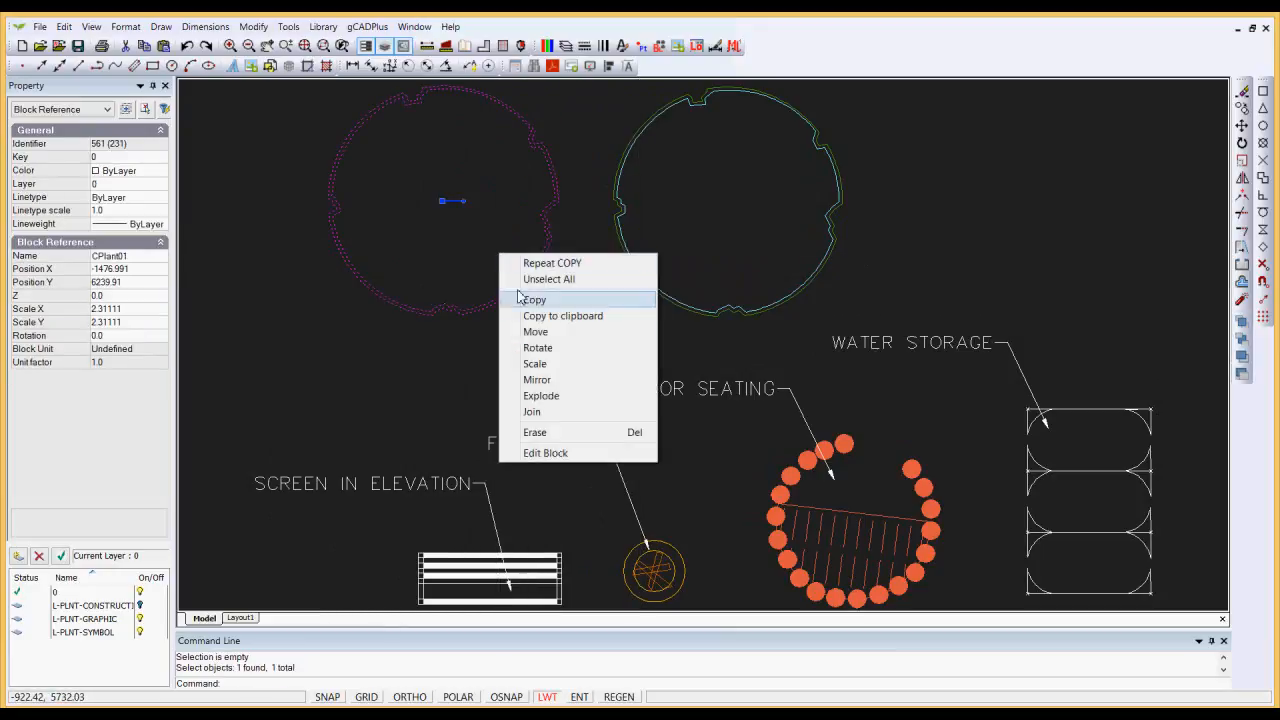
{"action": "left_click", "coordinate": [540, 396]}
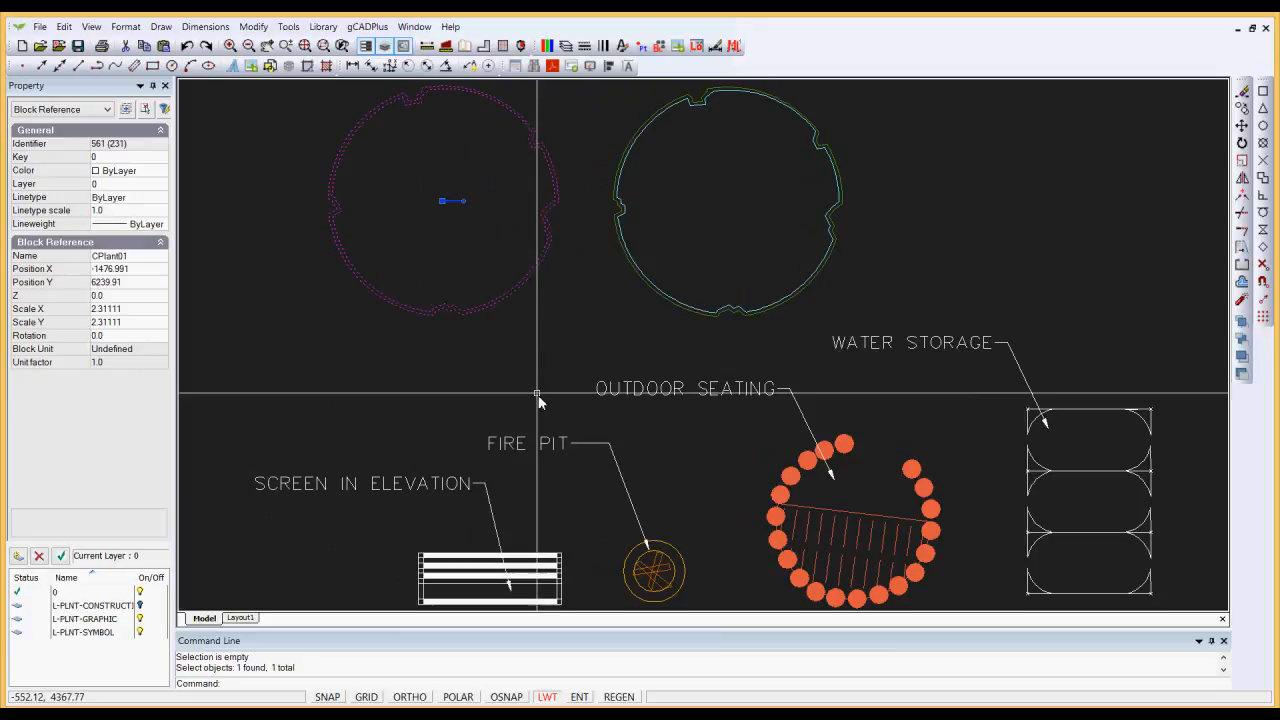
{"action": "left_click", "coordinate": [646, 278]}
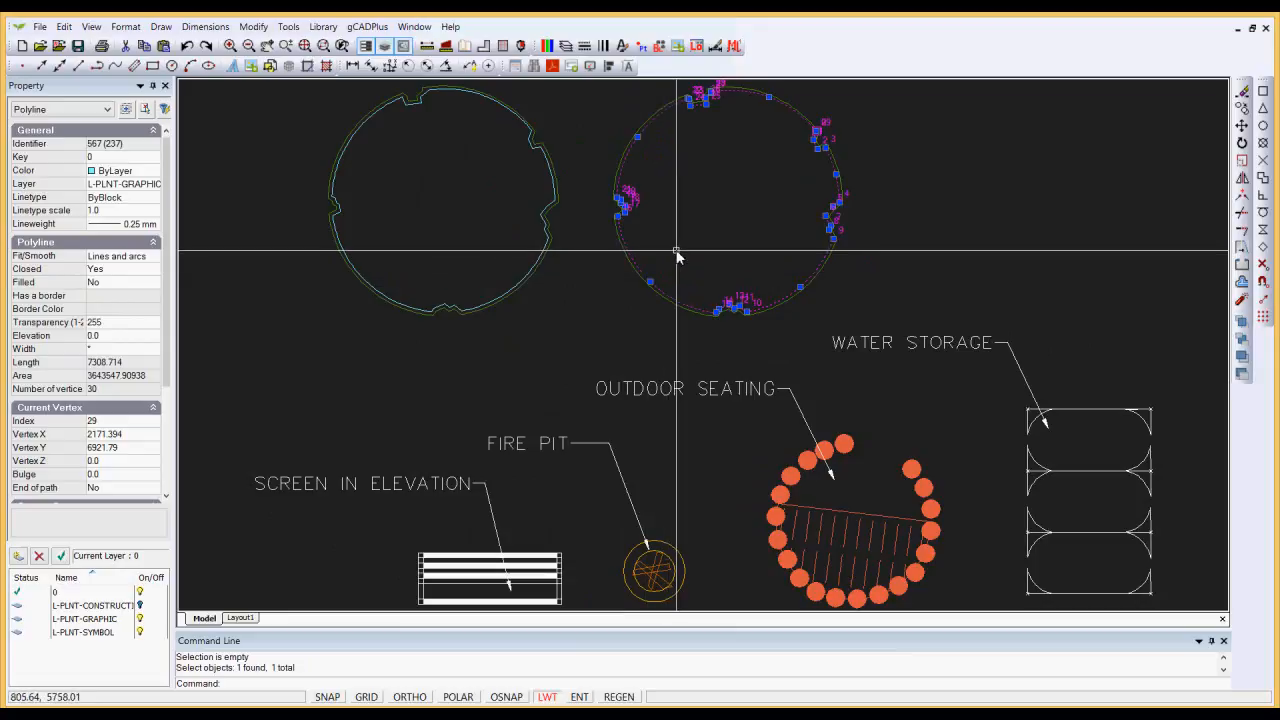
{"action": "key", "text": "Escape"}
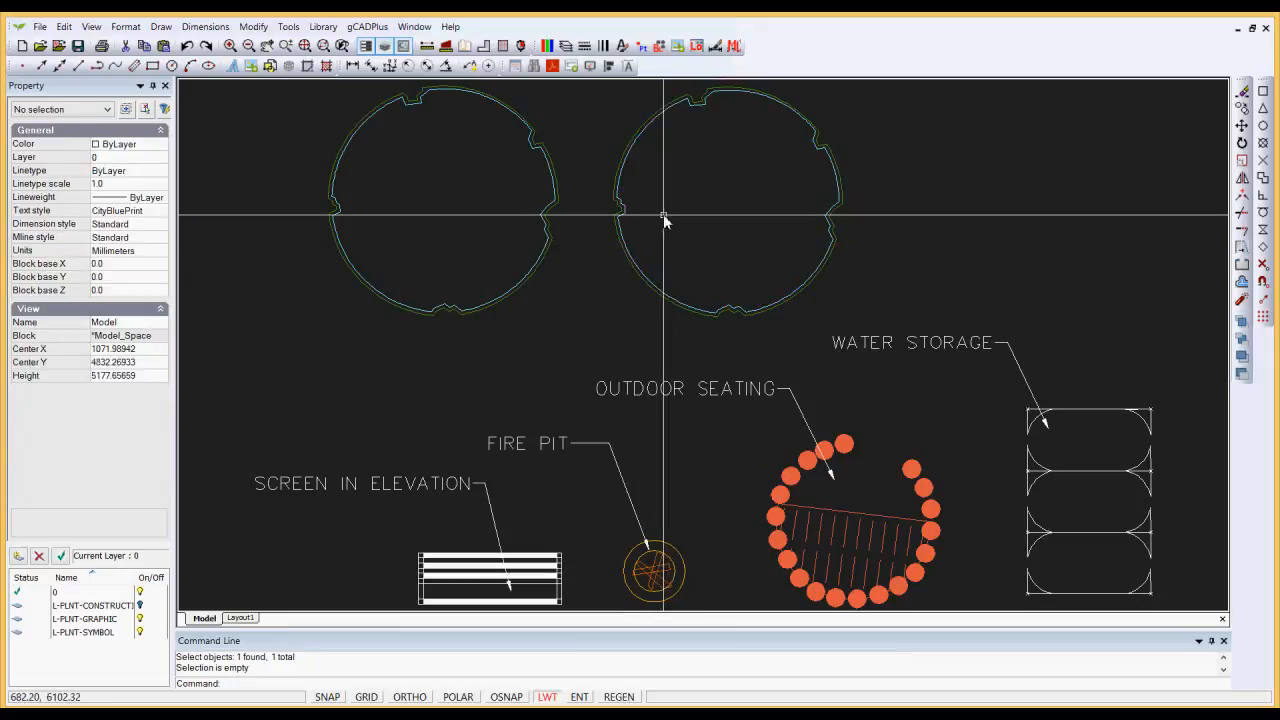
Step: Copy the tree block three times to form an overlapping cluster above and beside the original
{"action": "scroll", "coordinate": [662, 215], "scroll_direction": "down", "scroll_amount": 2}
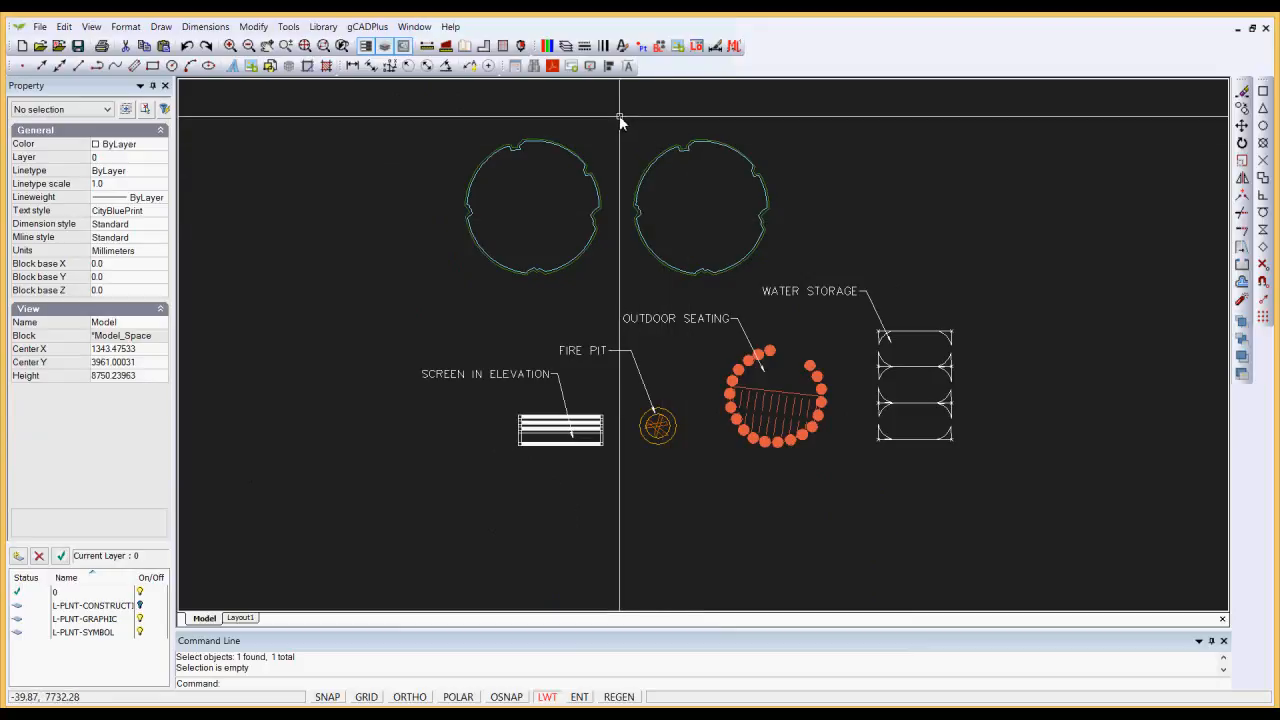
{"action": "left_click", "coordinate": [583, 154]}
{"action": "right_click", "coordinate": [581, 157]}
{"action": "left_click", "coordinate": [615, 204]}
{"action": "left_click", "coordinate": [532, 207]}
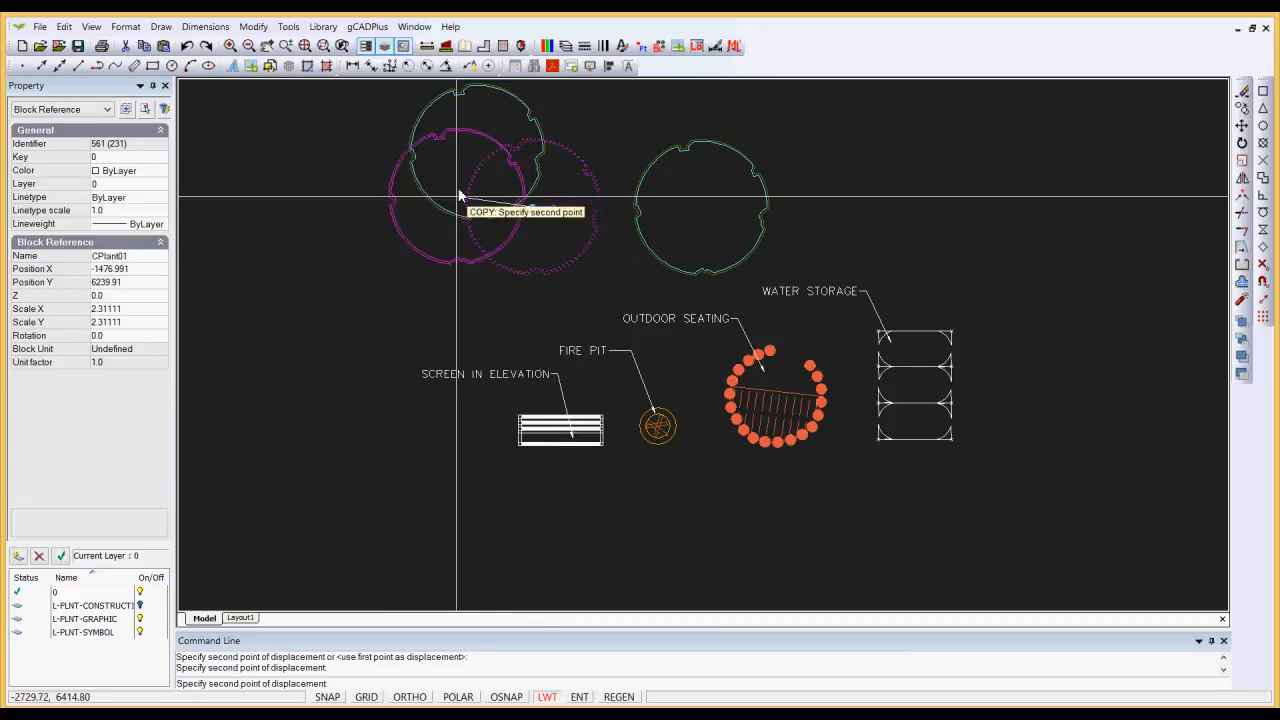
{"action": "left_click", "coordinate": [360, 183]}
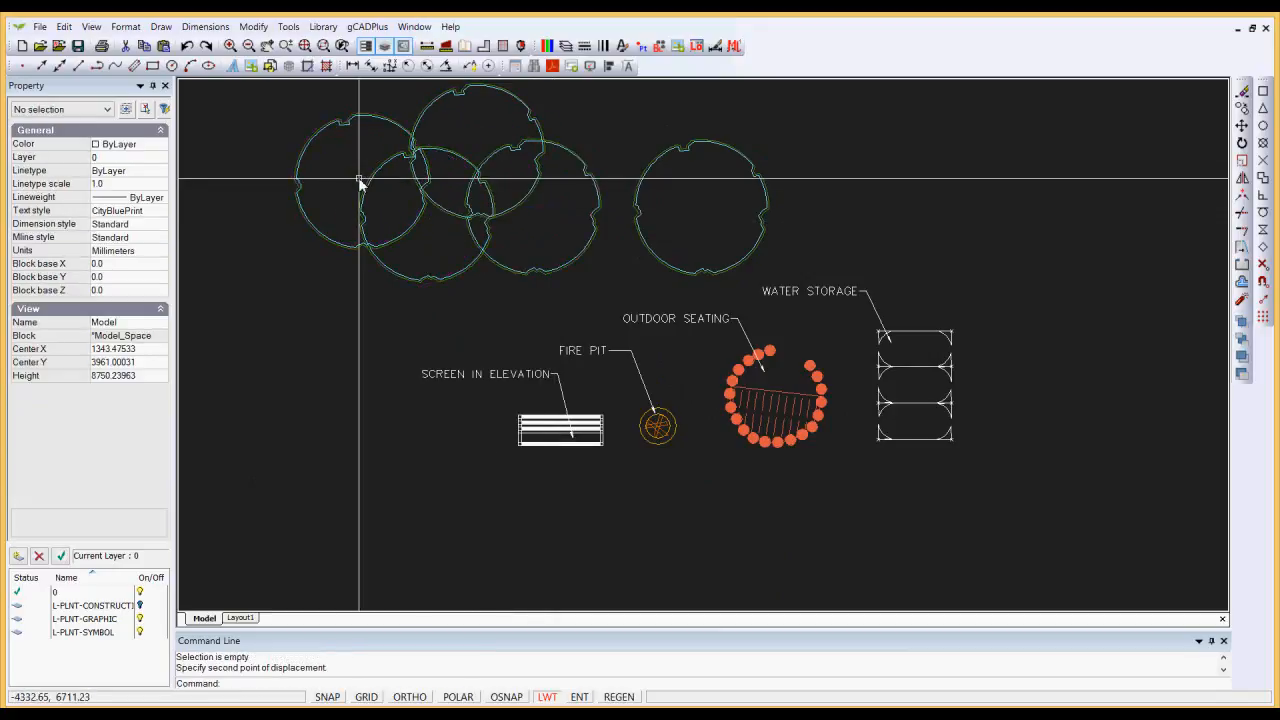
Step: Copy both polylines of the loose tree outline so the copy overlaps the upper part of the water storage
{"action": "left_click_drag", "start_coordinate": [620, 115], "coordinate": [780, 278]}
{"action": "right_click", "coordinate": [800, 242]}
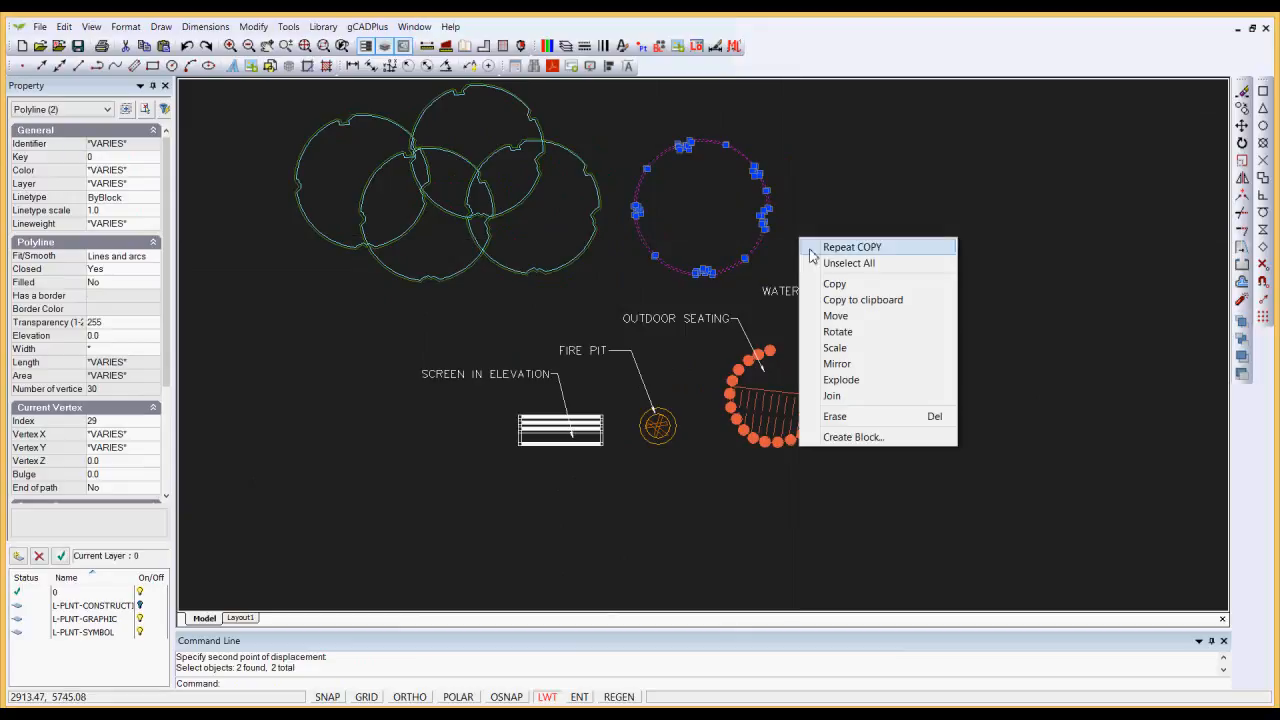
{"action": "left_click", "coordinate": [828, 281]}
{"action": "left_click", "coordinate": [703, 201]}
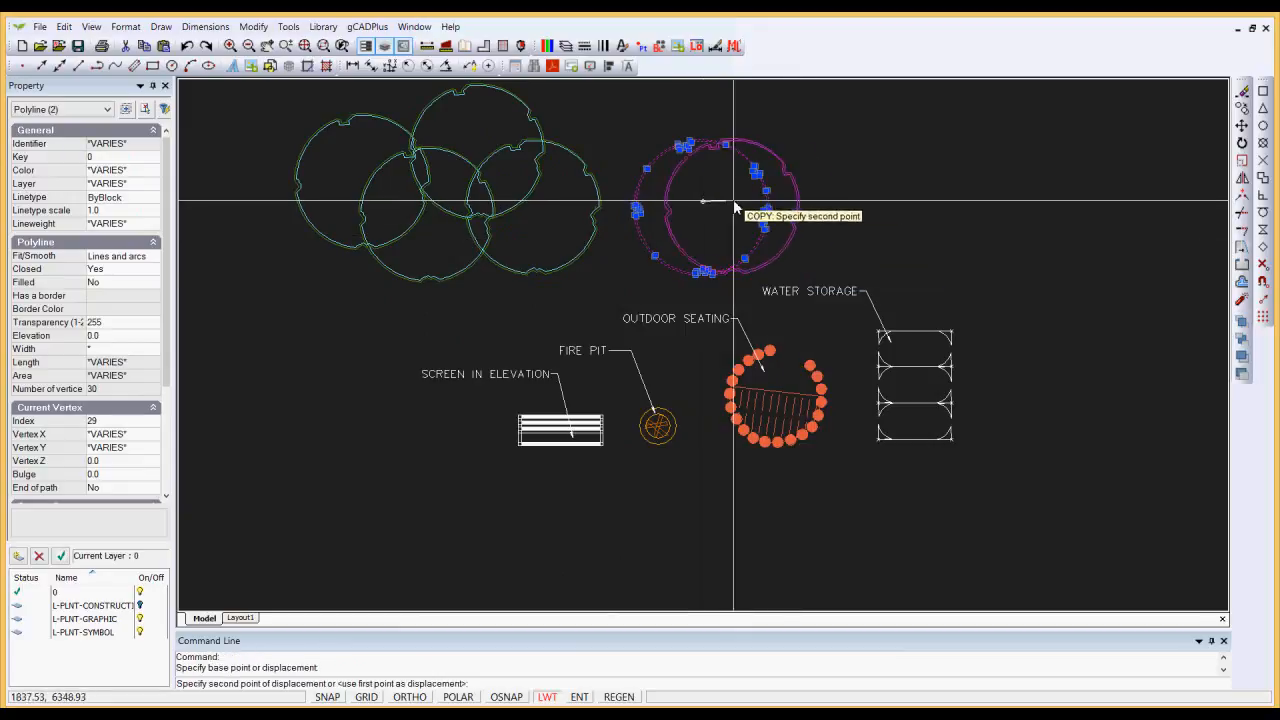
{"action": "left_click", "coordinate": [911, 292]}
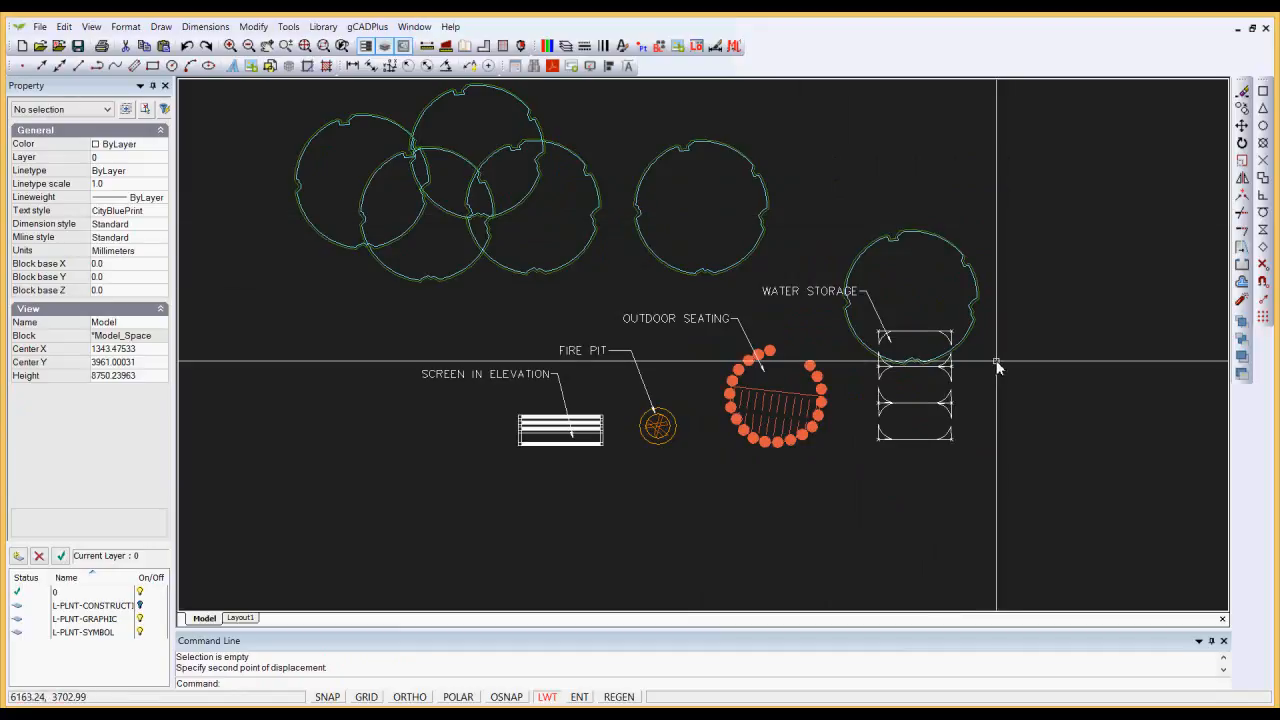
Step: Move the original tree block out of the cluster by its insertion point so that it covers the fire pit
{"action": "left_click", "coordinate": [568, 268]}
{"action": "left_click", "coordinate": [532, 206]}
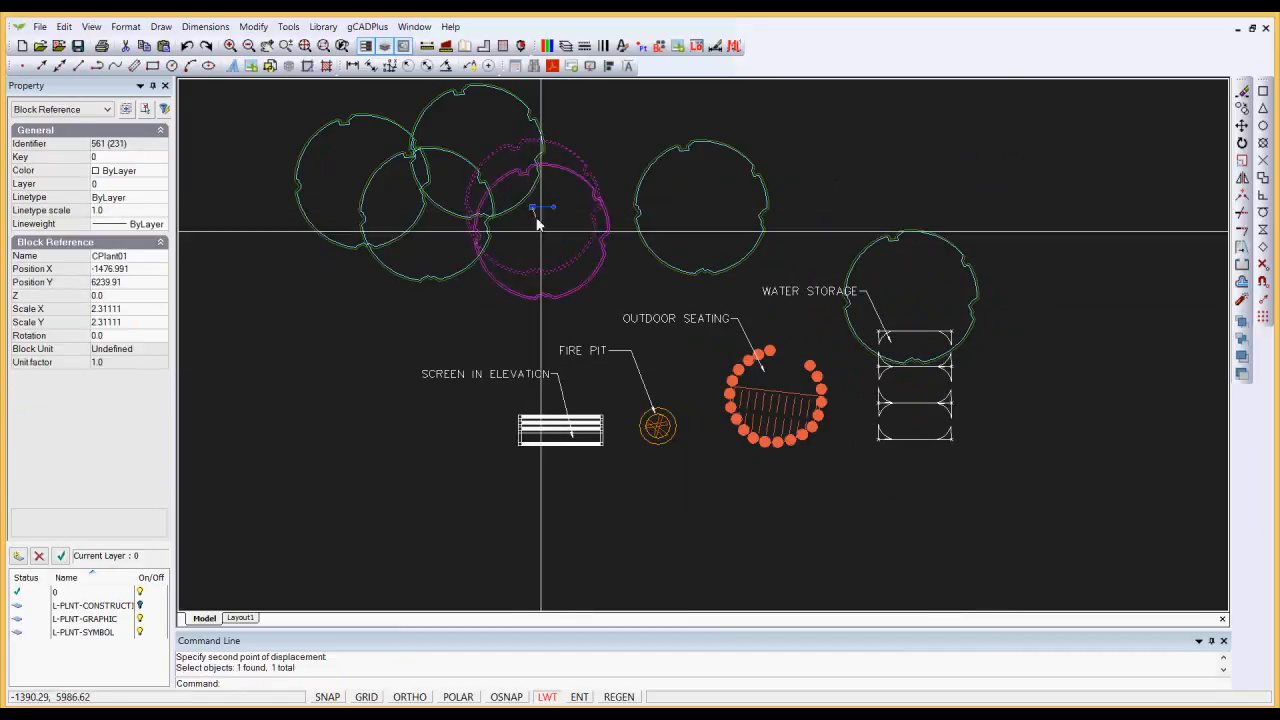
{"action": "left_click", "coordinate": [517, 426]}
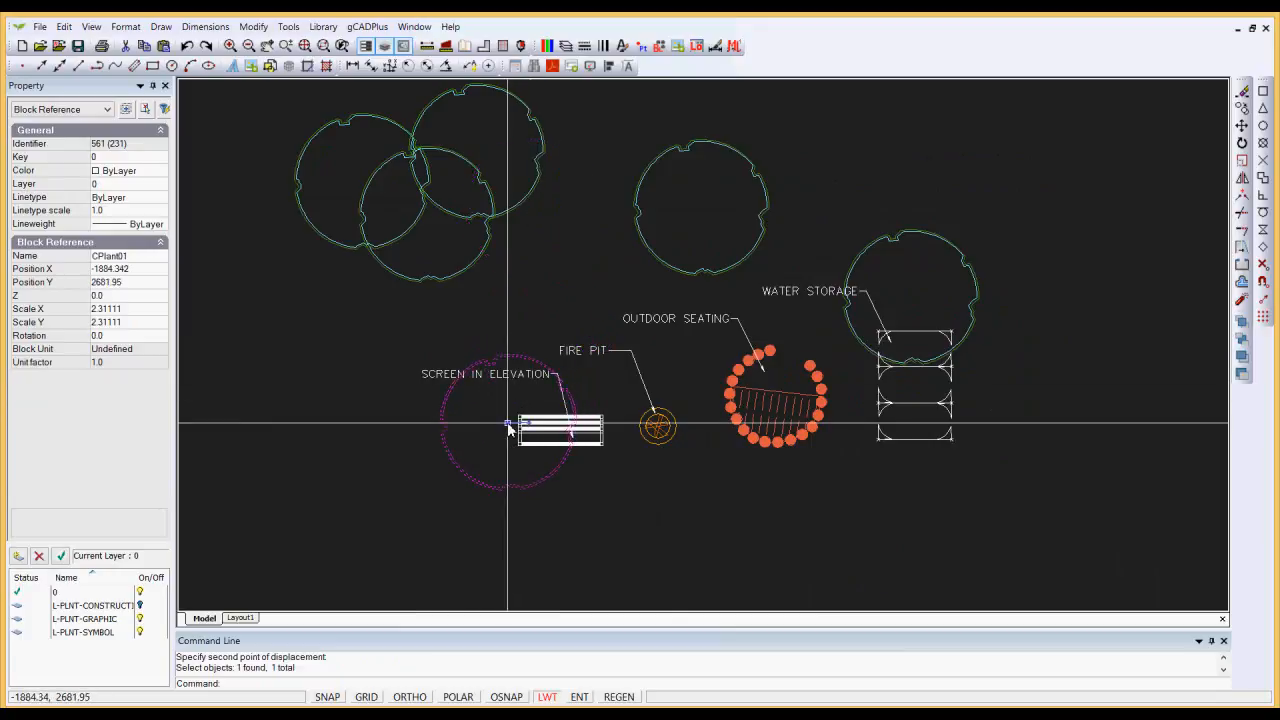
{"action": "left_click", "coordinate": [513, 424]}
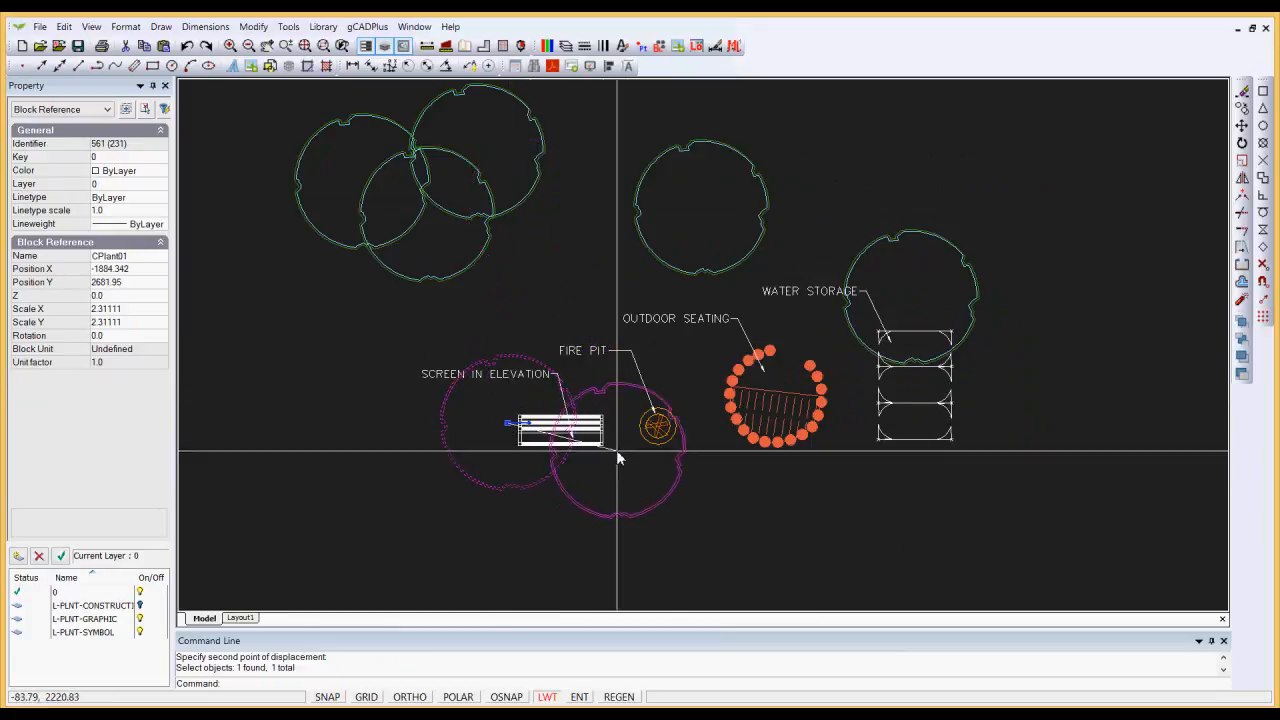
{"action": "left_click", "coordinate": [669, 468]}
{"action": "key", "text": "Escape"}
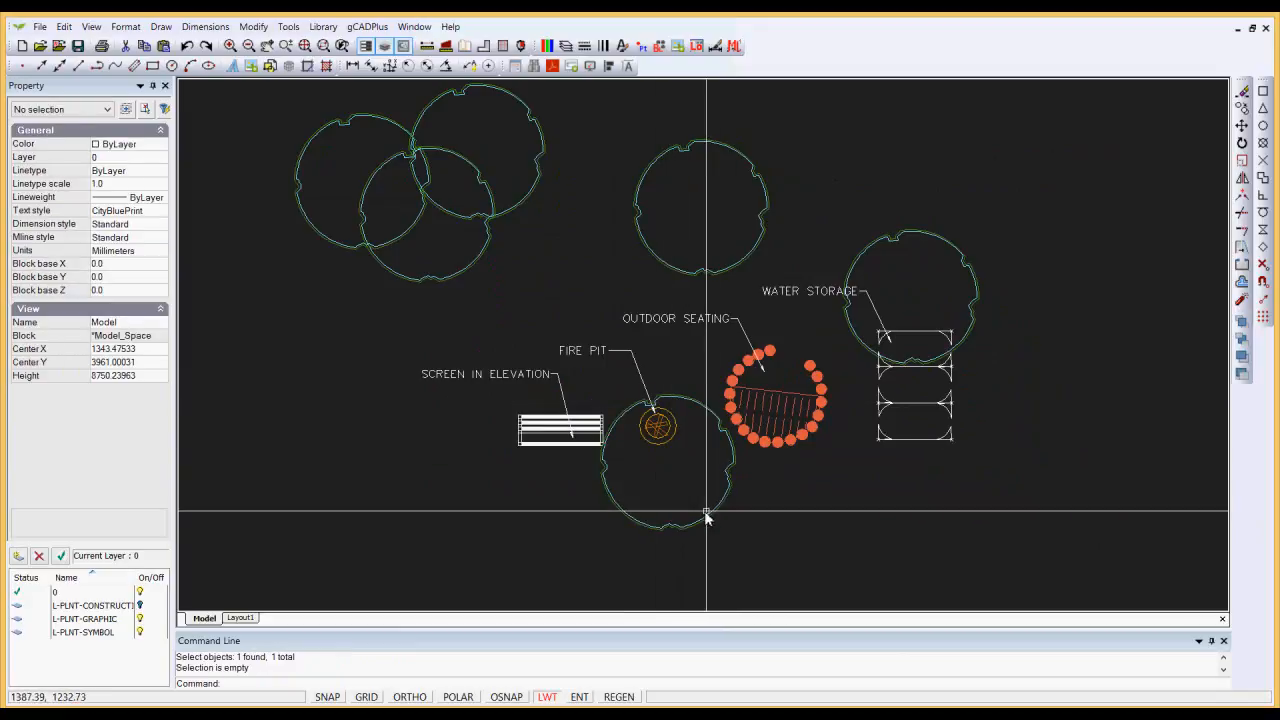
{"action": "left_click", "coordinate": [706, 515]}
{"action": "left_click", "coordinate": [668, 463]}
{"action": "left_click", "coordinate": [676, 441]}
{"action": "key", "text": "Escape"}
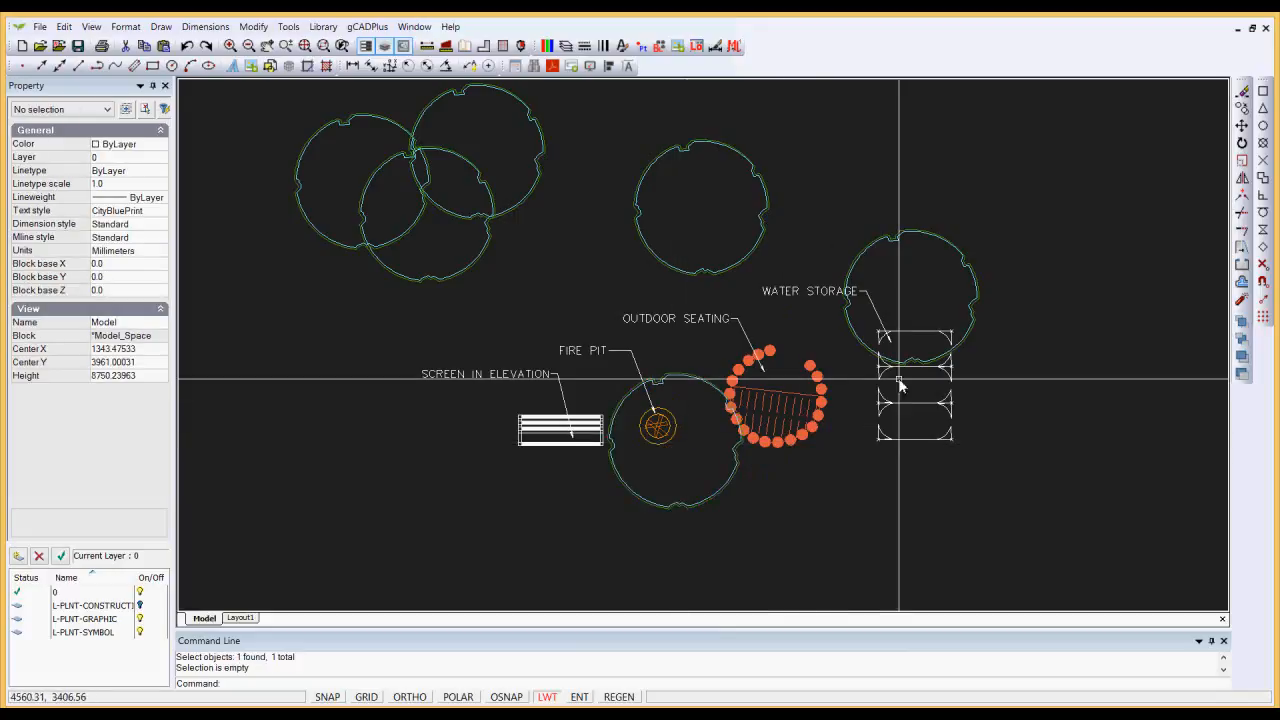
Step: Check the selection of the loose trees, picking a single polyline at the water storage and then both trees with a crossing window
{"action": "scroll", "coordinate": [912, 372], "scroll_direction": "up", "scroll_amount": 3}
{"action": "left_click", "coordinate": [933, 357]}
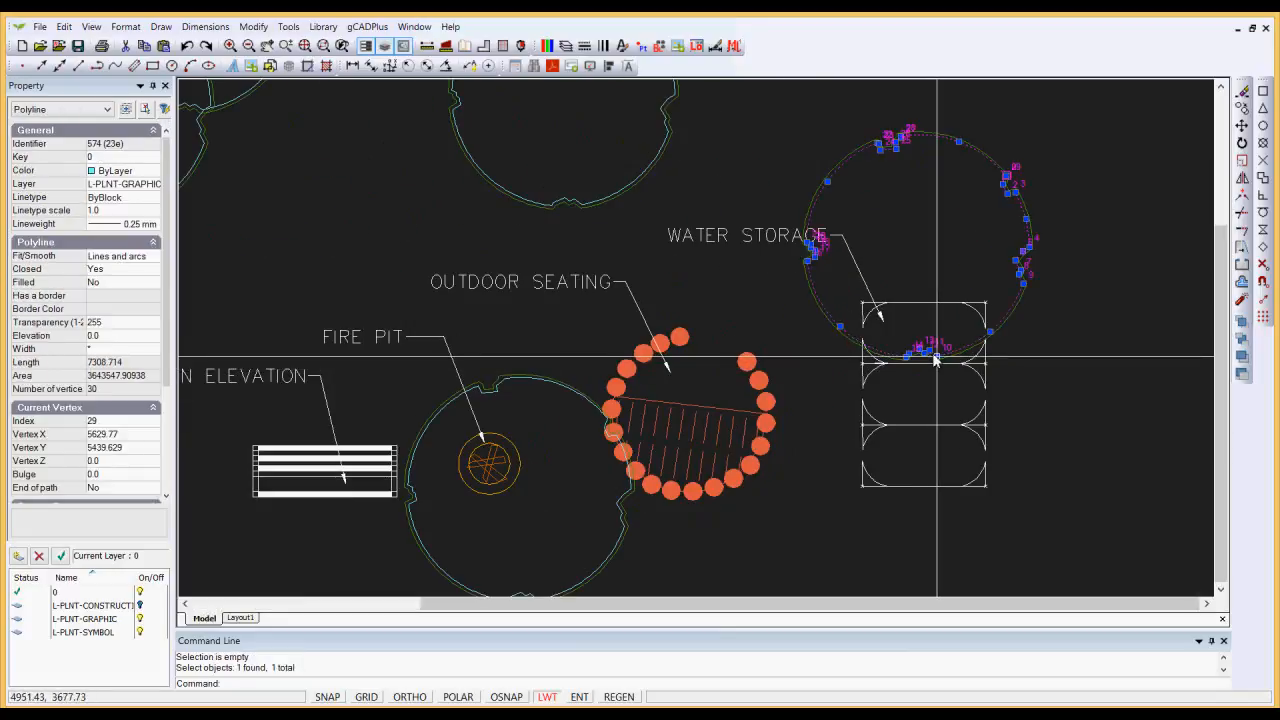
{"action": "key", "text": "Escape"}
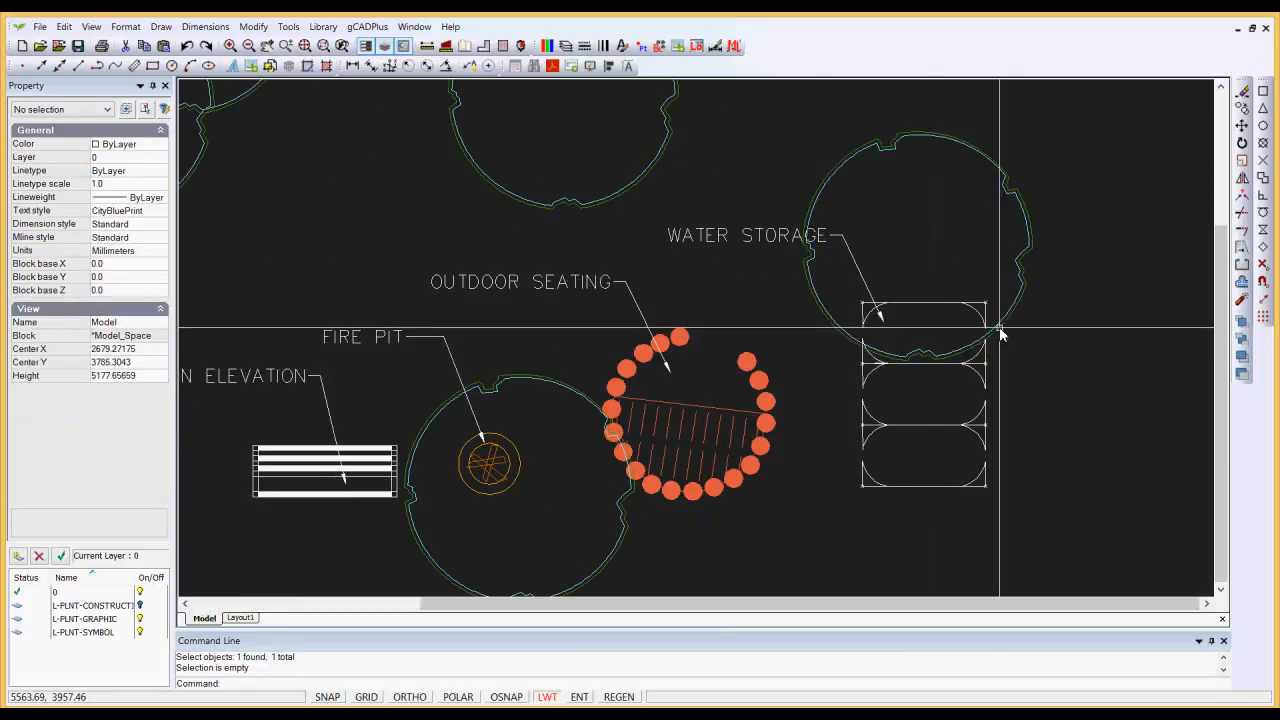
{"action": "scroll", "coordinate": [840, 352], "scroll_direction": "down", "scroll_amount": 2}
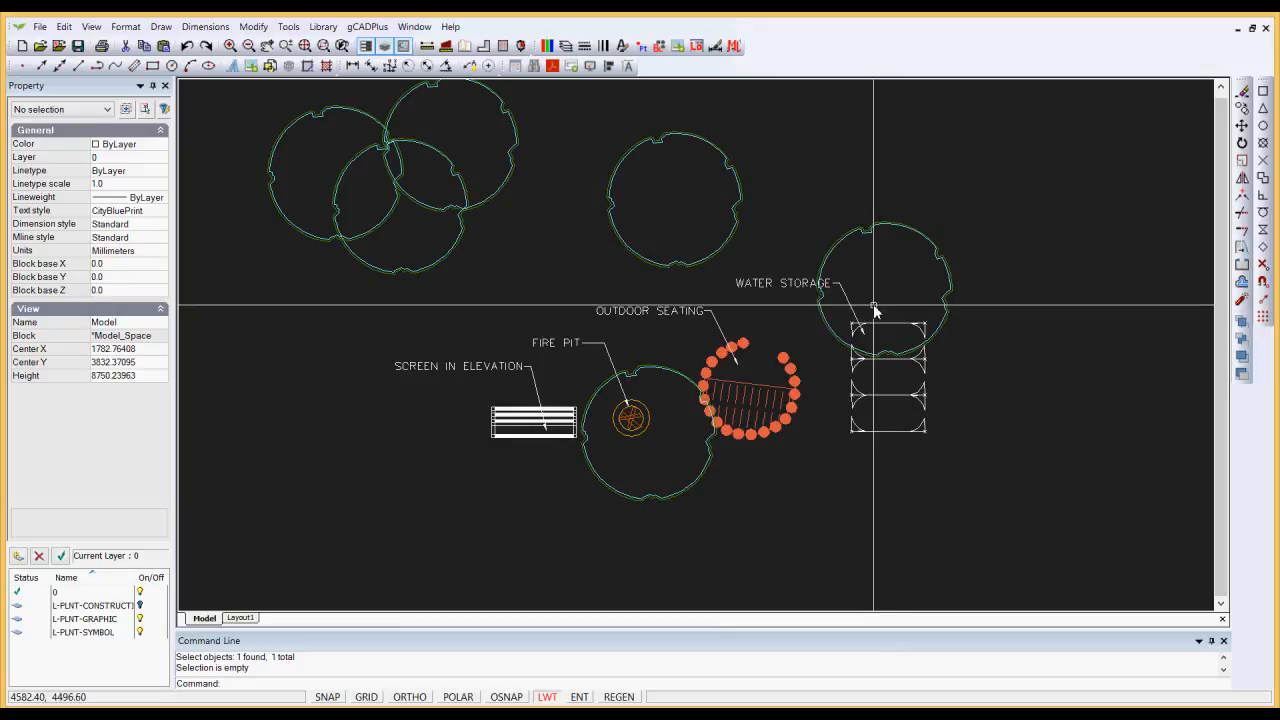
{"action": "left_click", "coordinate": [981, 250]}
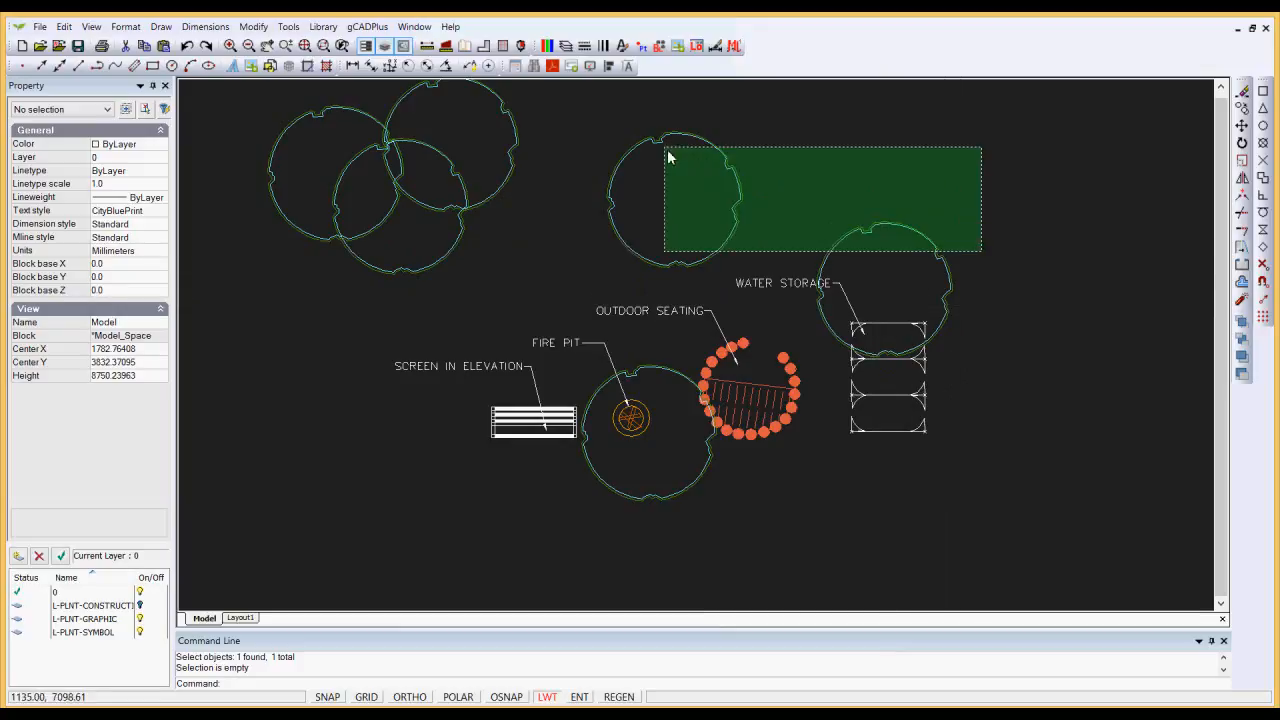
{"action": "left_click", "coordinate": [637, 124]}
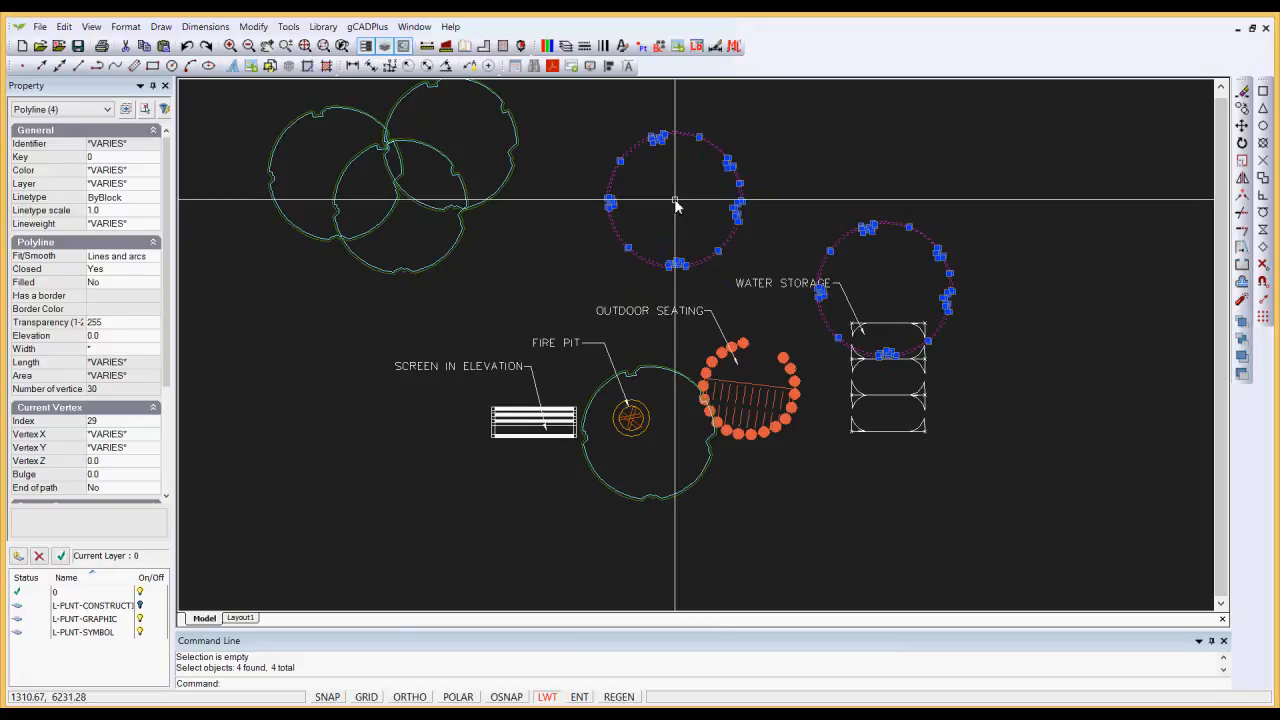
{"action": "key", "text": "Escape"}
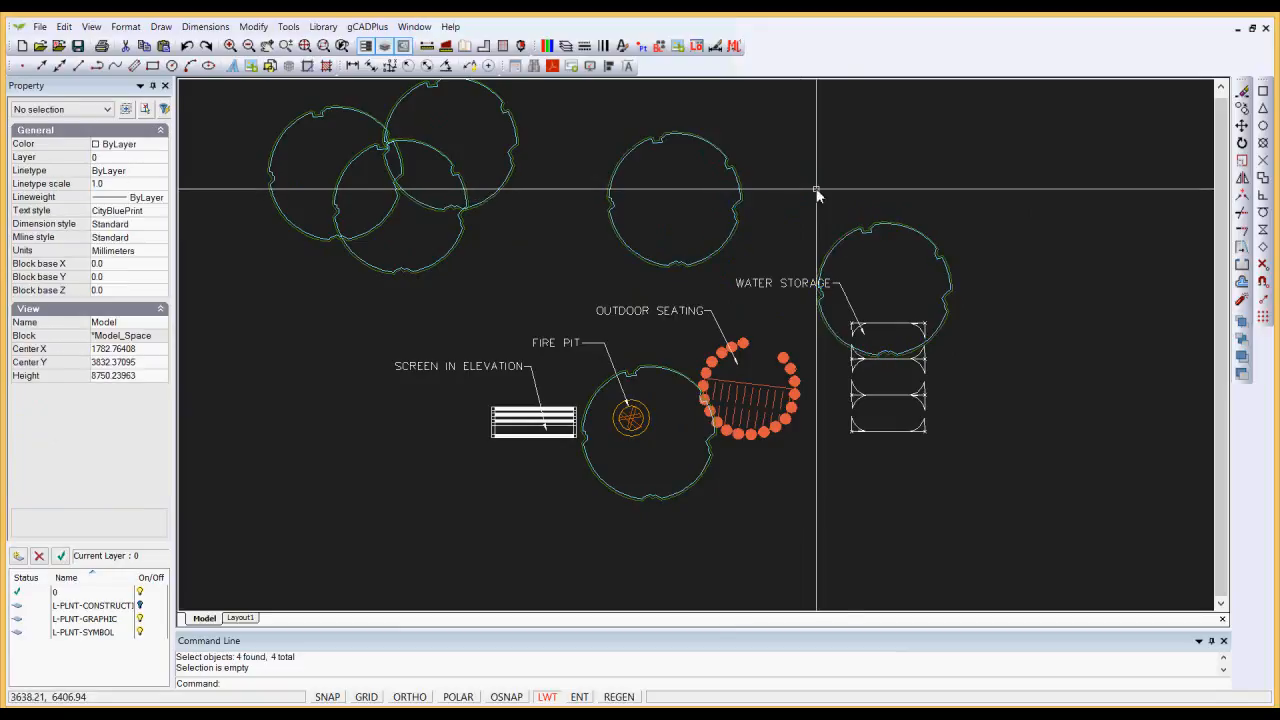
Step: Delete both polylines of the loose tree copy at the water storage
{"action": "left_click", "coordinate": [997, 314]}
{"action": "left_click", "coordinate": [930, 226]}
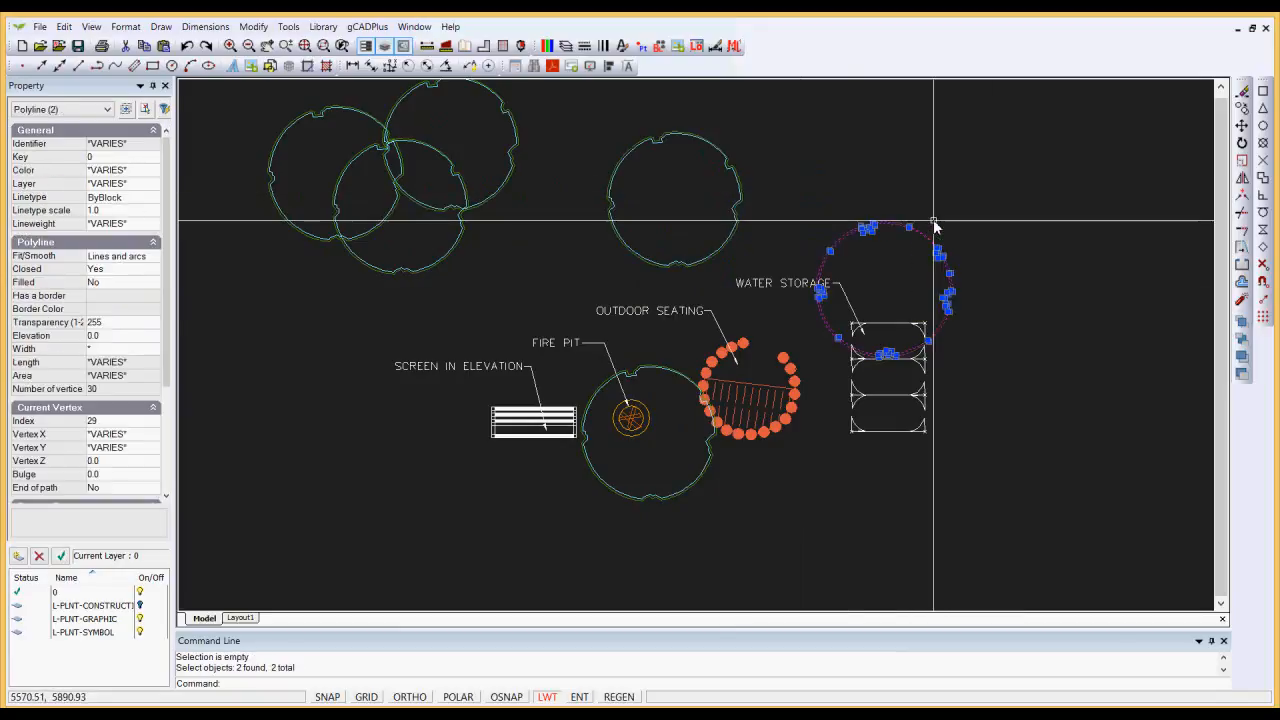
{"action": "key", "text": "Delete"}
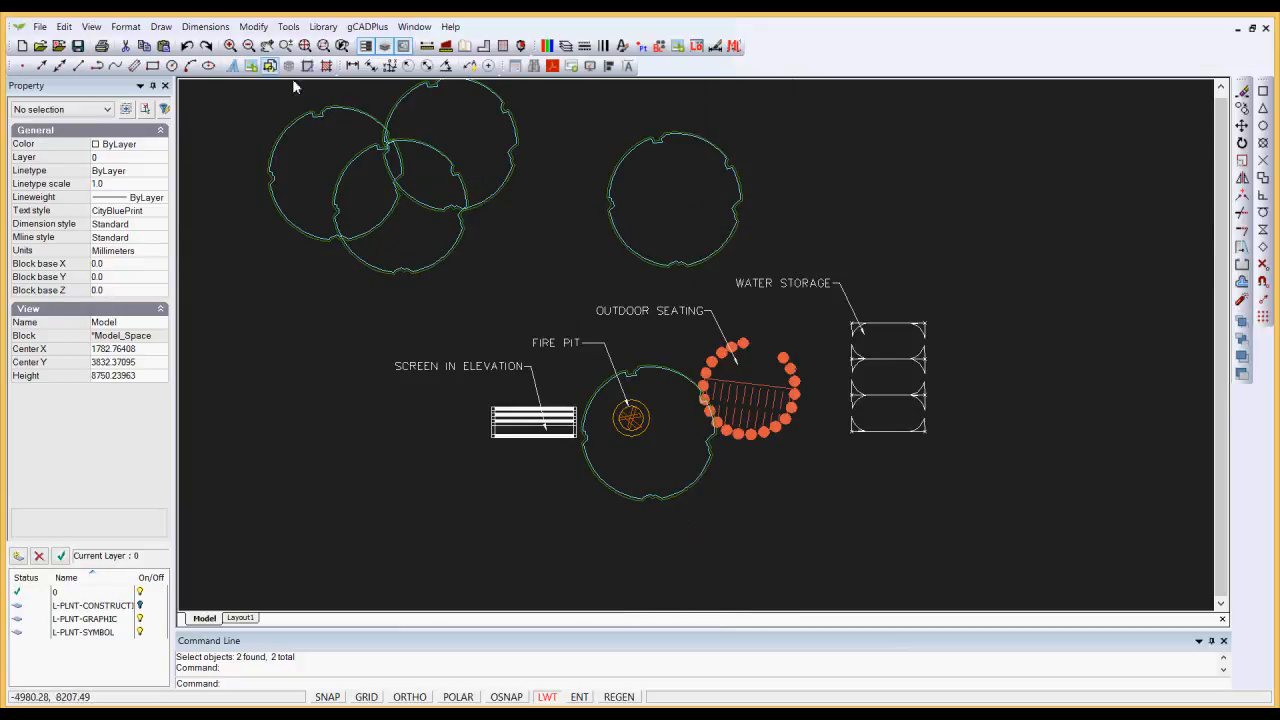
Step: Draw a trunk circle with a radius of about 163 mm inside the remaining loose tree outline and move it to the tree's centre
{"action": "left_click", "coordinate": [162, 28]}
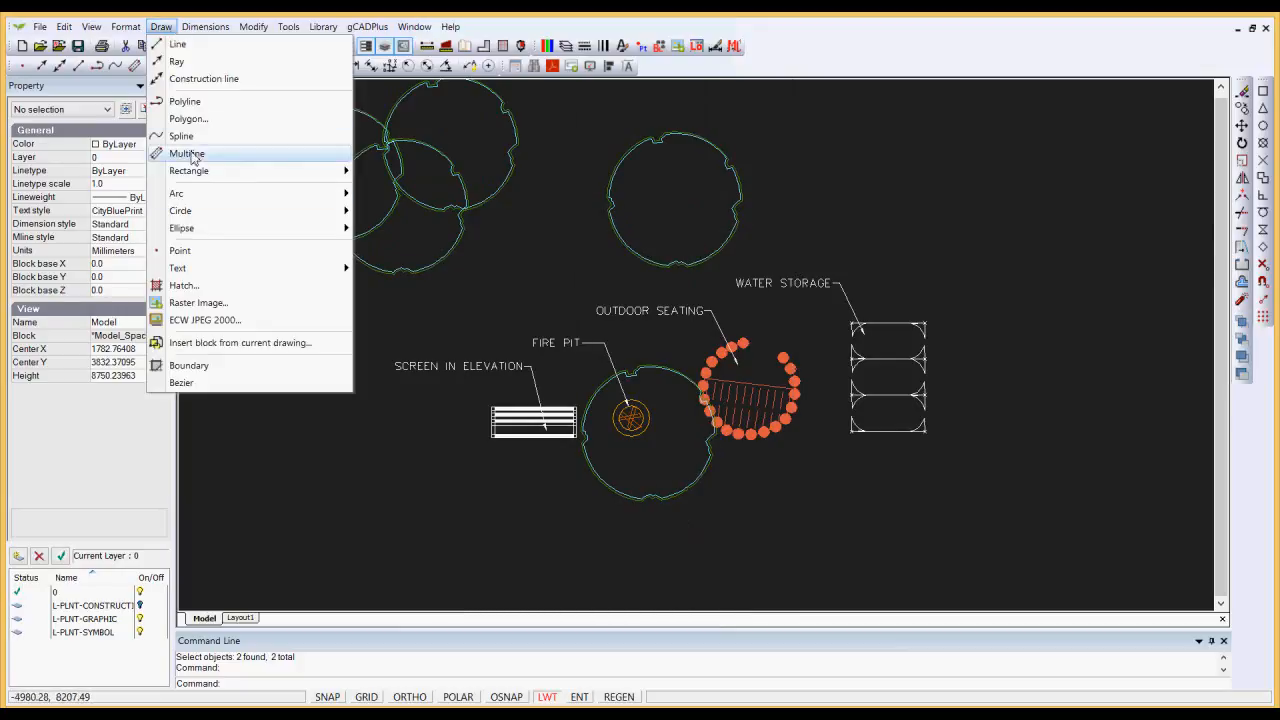
{"action": "mouse_move", "coordinate": [271, 211]}
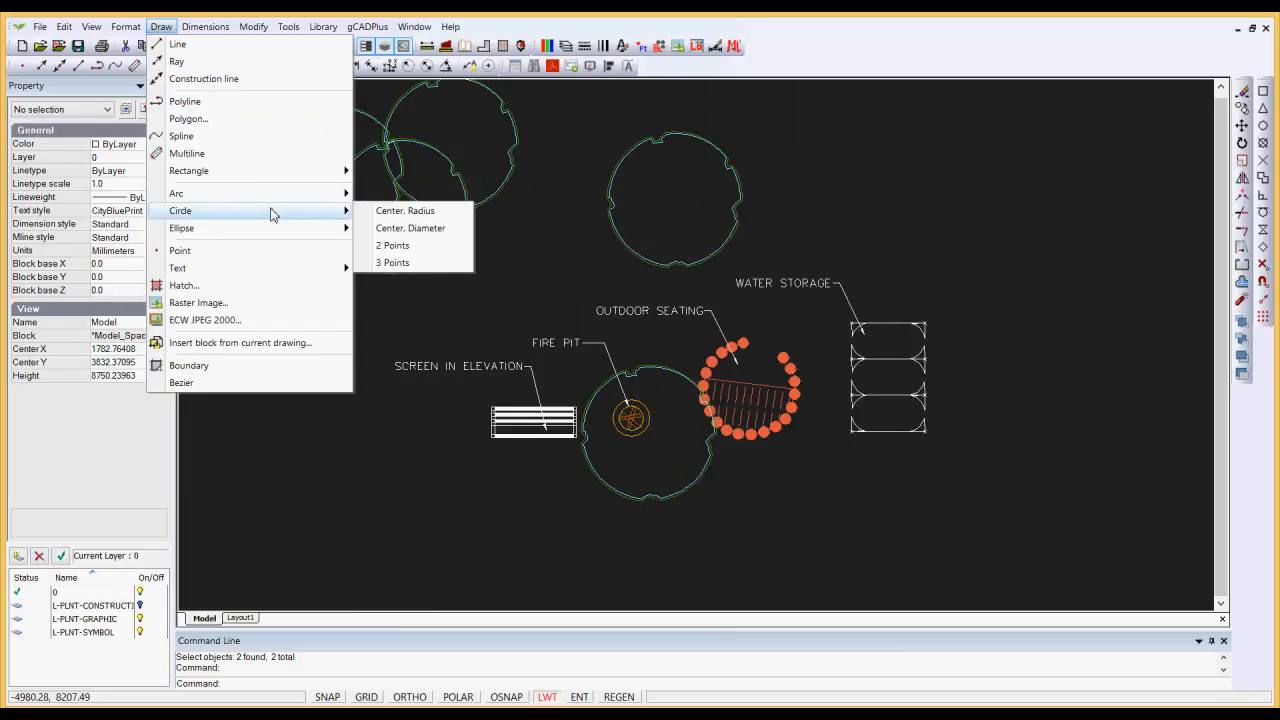
{"action": "left_click", "coordinate": [390, 212]}
{"action": "left_click", "coordinate": [669, 196]}
{"action": "left_click", "coordinate": [670, 205]}
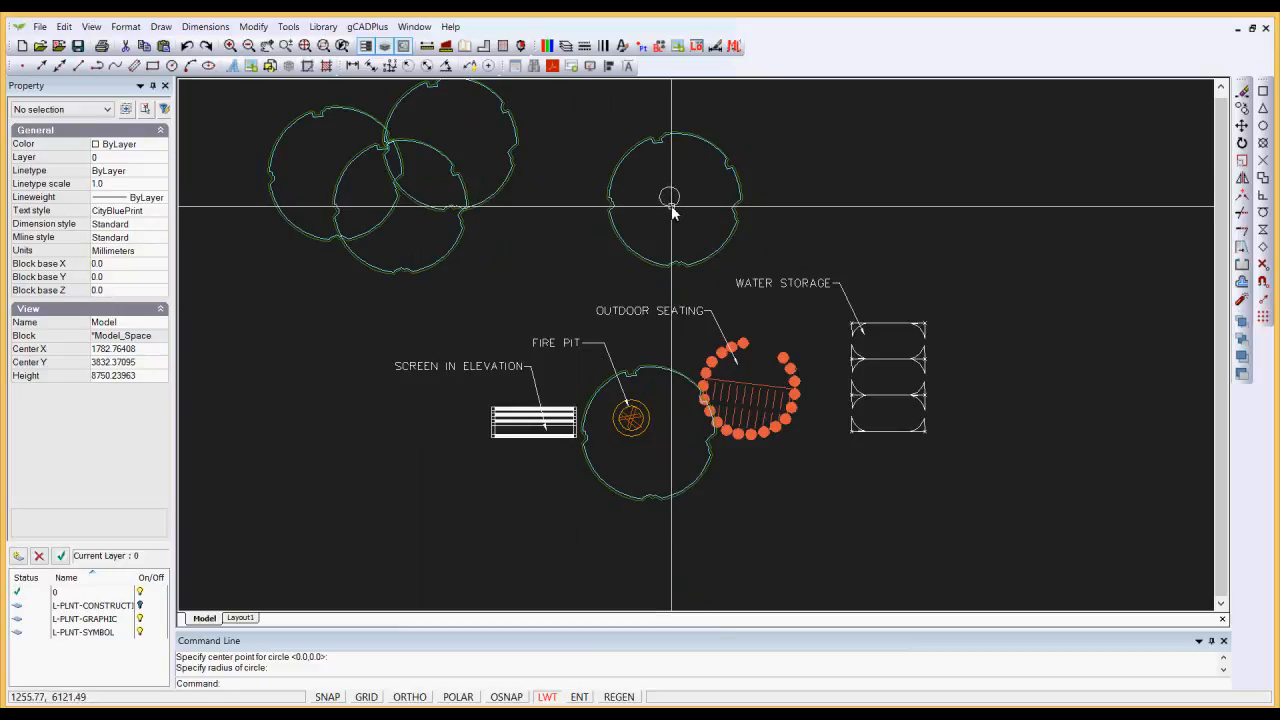
{"action": "left_click", "coordinate": [671, 206]}
{"action": "scroll", "coordinate": [672, 211], "scroll_direction": "up", "scroll_amount": 2}
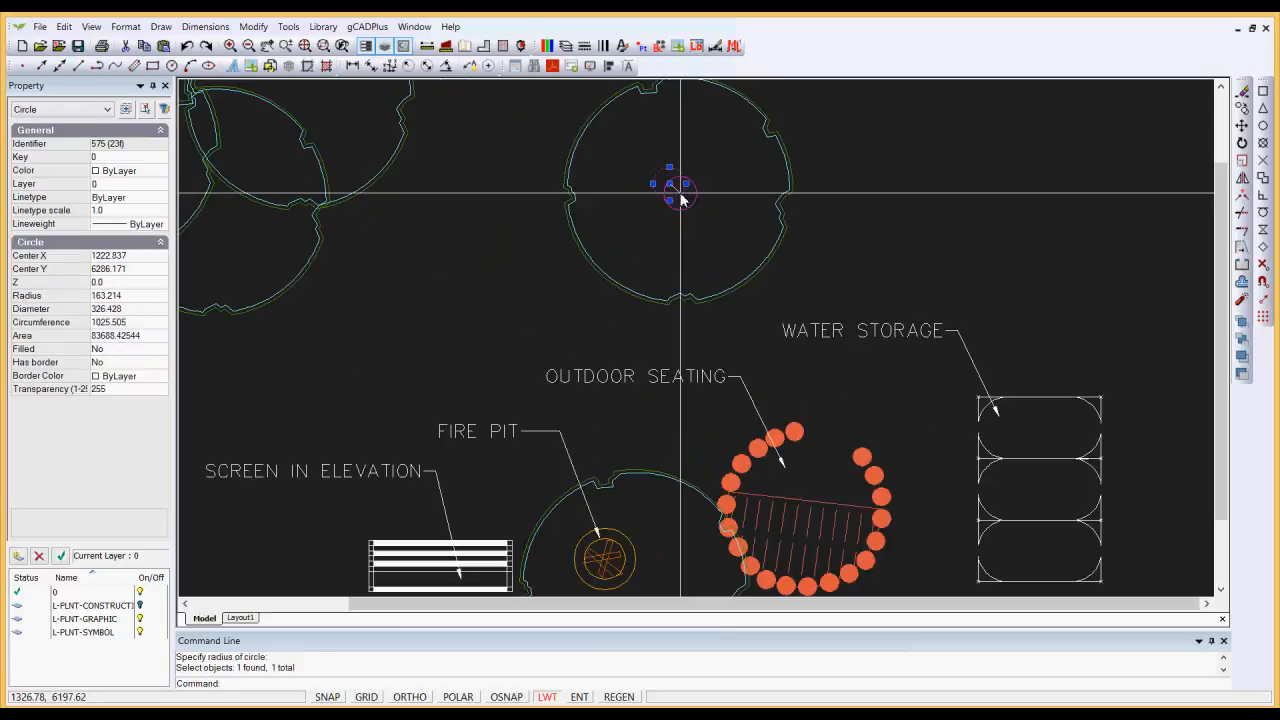
{"action": "left_click", "coordinate": [677, 193]}
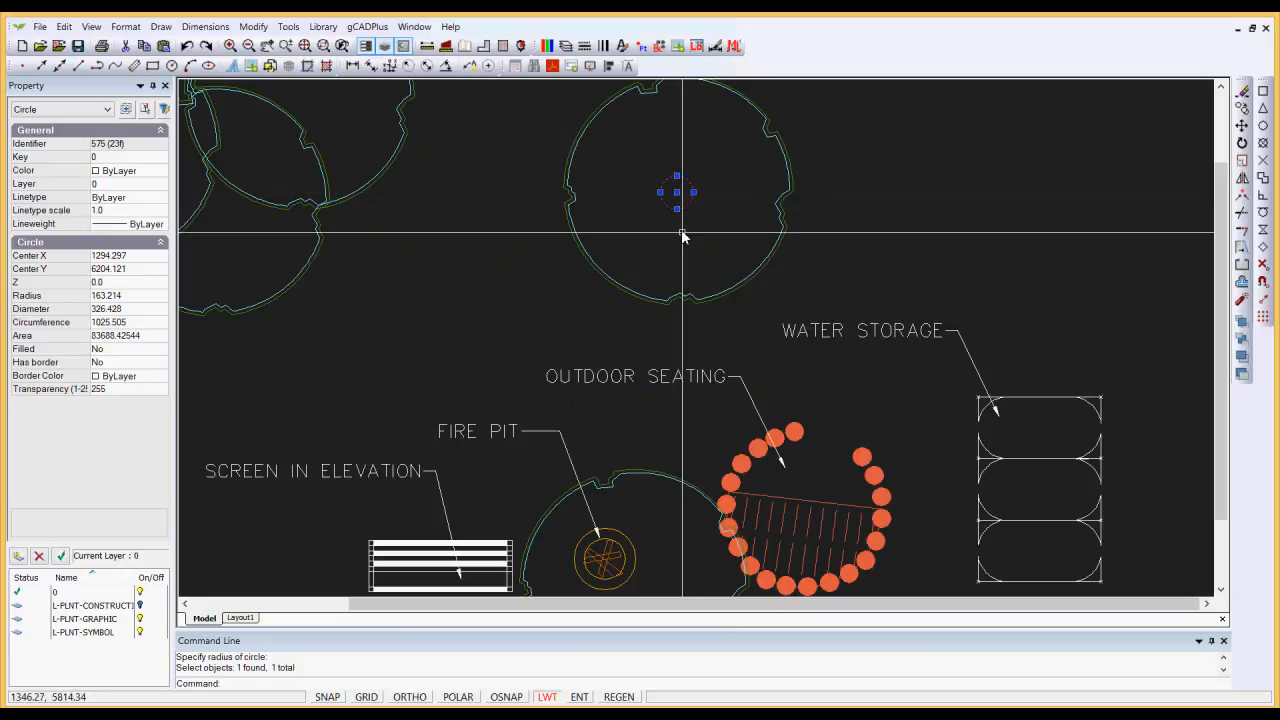
Step: Shrink the trunk circle to a radius of about 124 mm and make it filled
{"action": "left_click", "coordinate": [677, 204]}
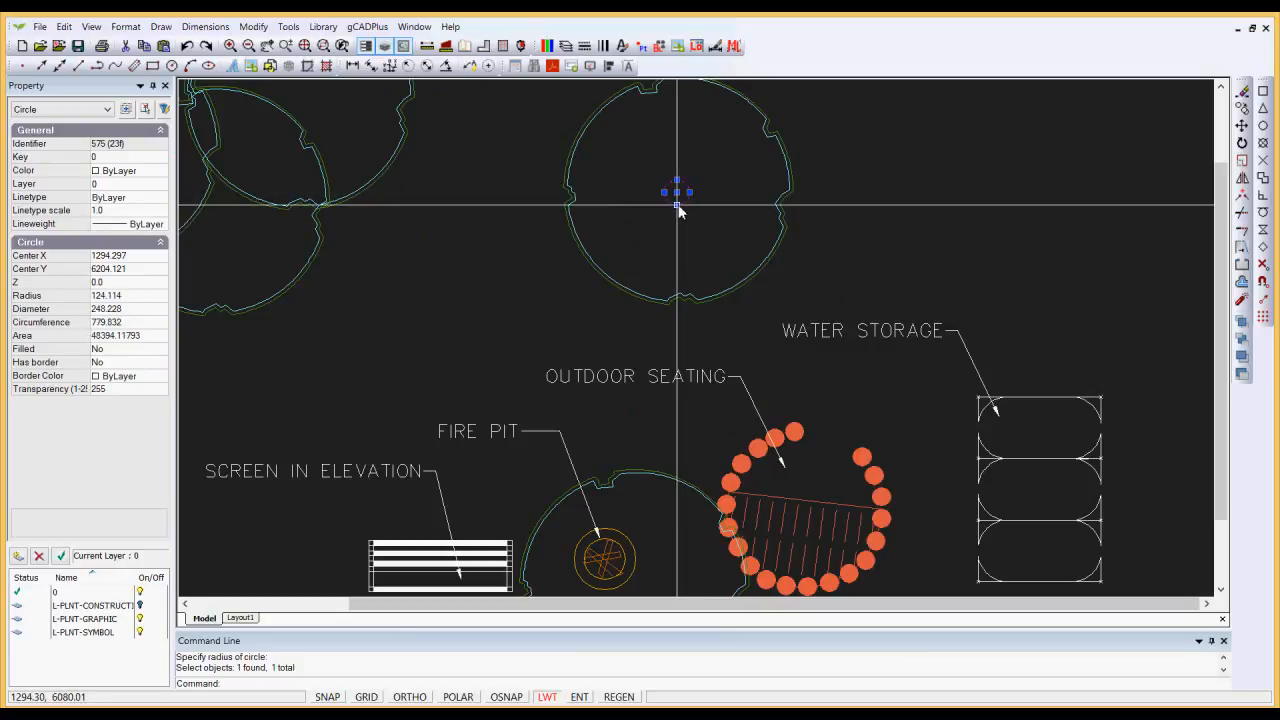
{"action": "double_click", "coordinate": [137, 350]}
{"action": "key", "text": "Escape"}
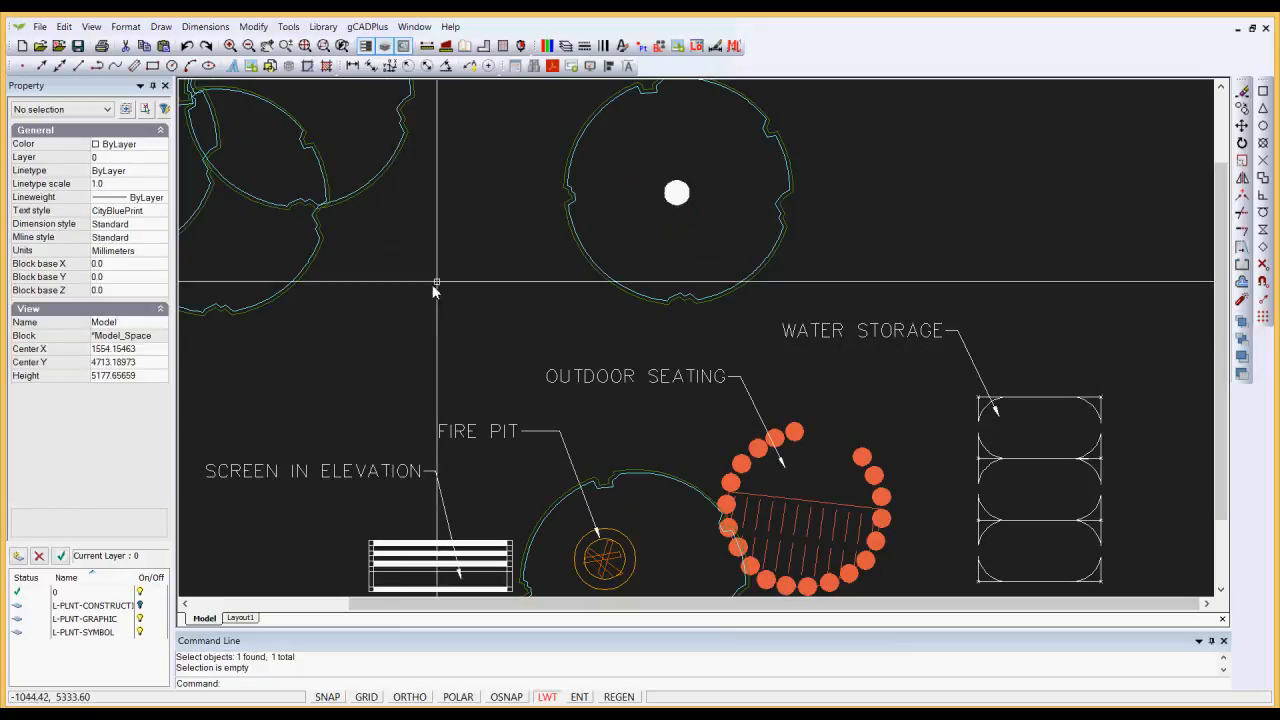
Step: Create a block named ExistingTree from the two tree outlines and the filled trunk circle, with its base point at the trunk's centre
{"action": "scroll", "coordinate": [479, 239], "scroll_direction": "down", "scroll_amount": 1}
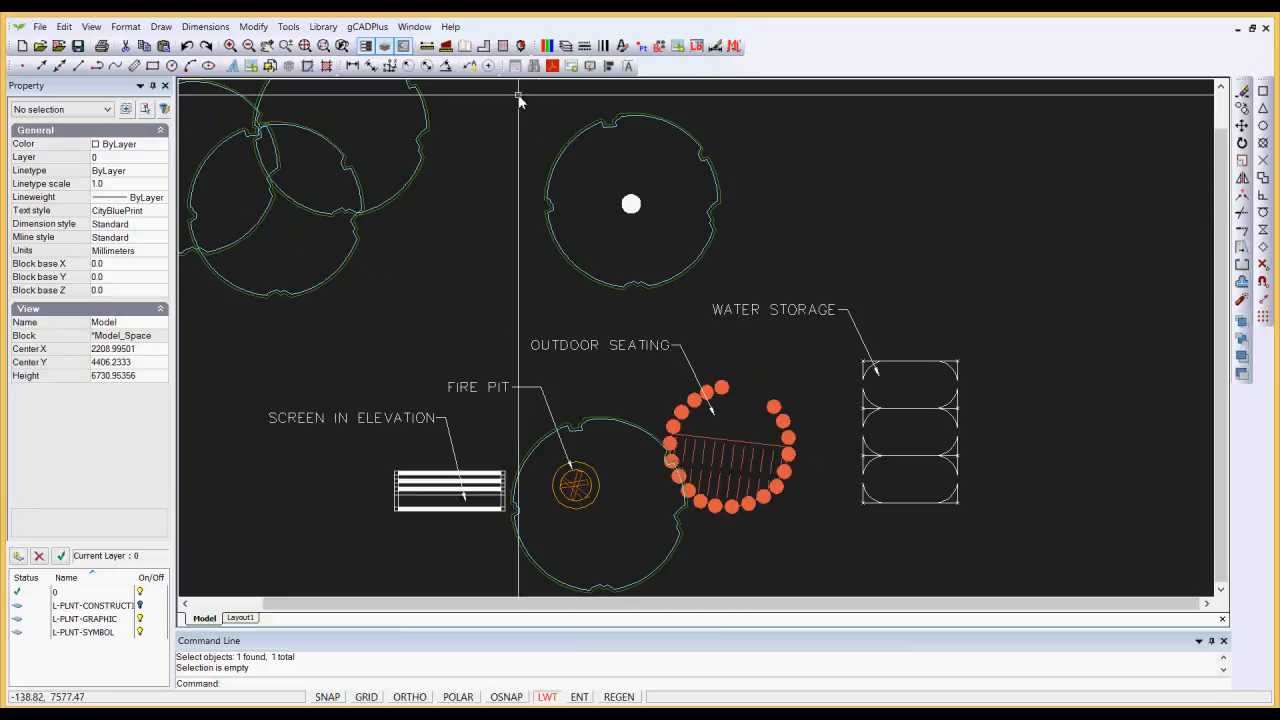
{"action": "left_click_drag", "start_coordinate": [515, 97], "coordinate": [747, 296]}
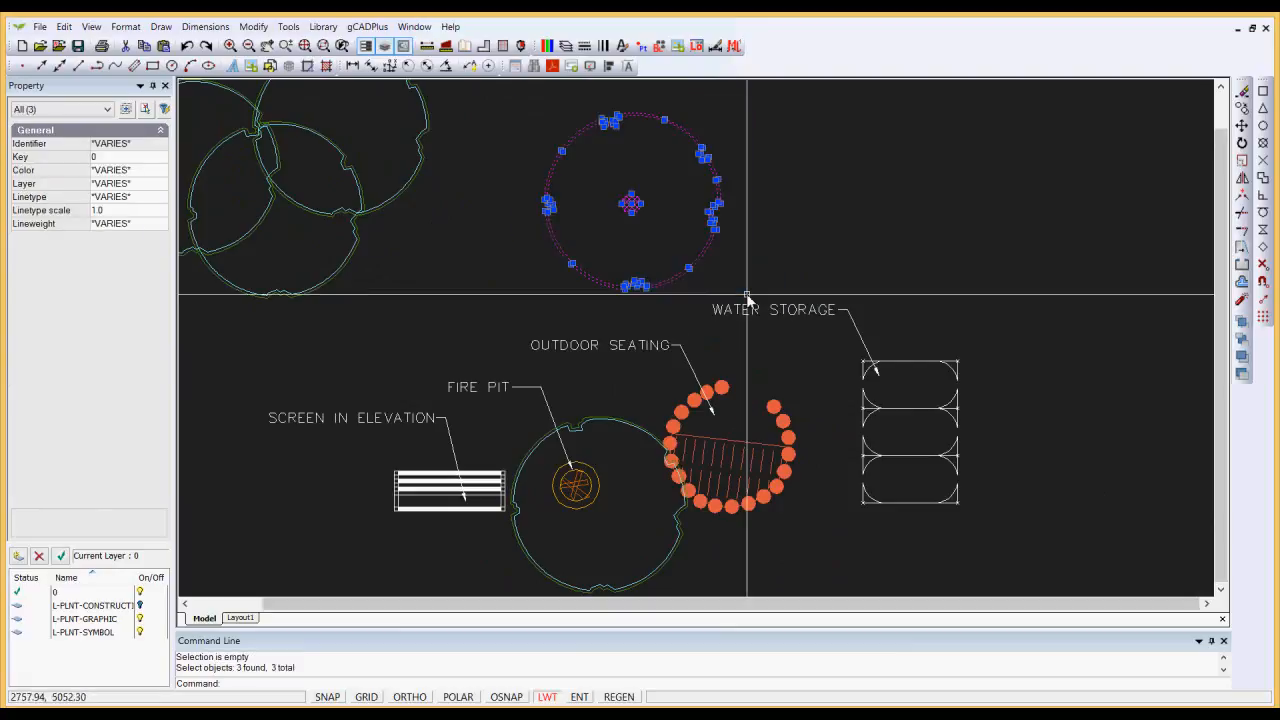
{"action": "right_click", "coordinate": [671, 235]}
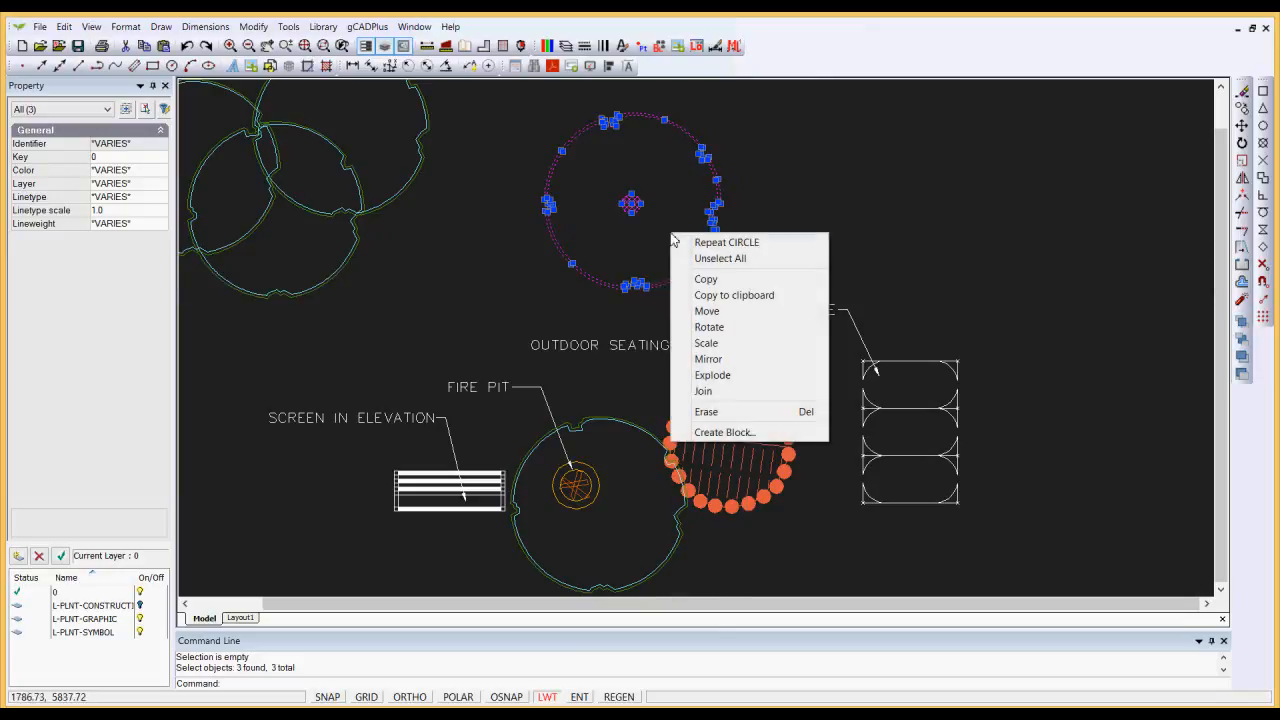
{"action": "left_click", "coordinate": [738, 433]}
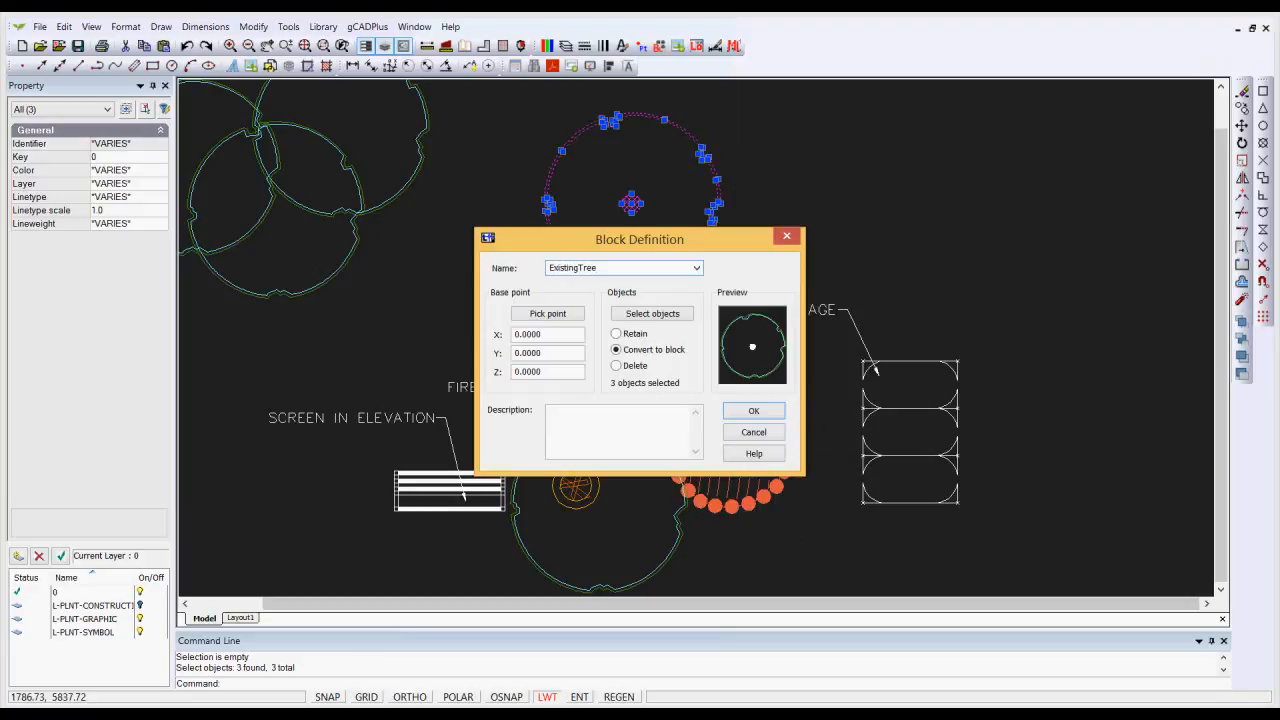
{"action": "left_click", "coordinate": [548, 315]}
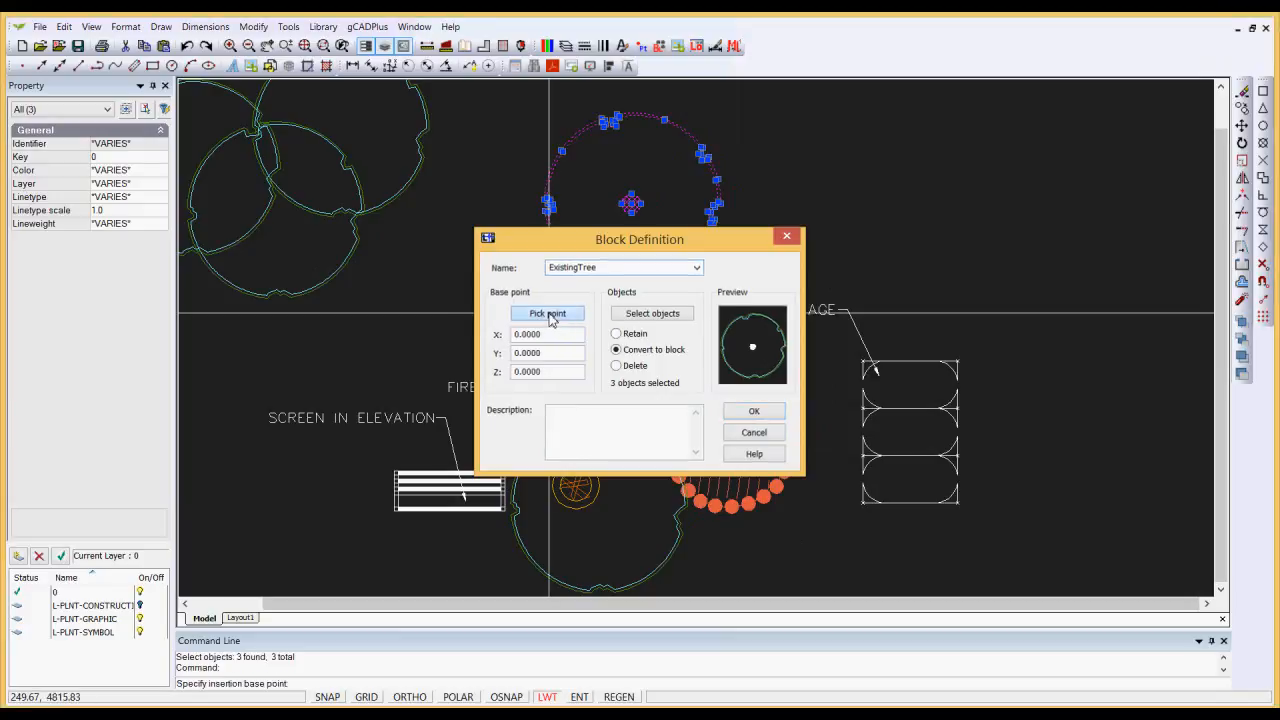
{"action": "left_click", "coordinate": [630, 206]}
{"action": "left_click", "coordinate": [752, 411]}
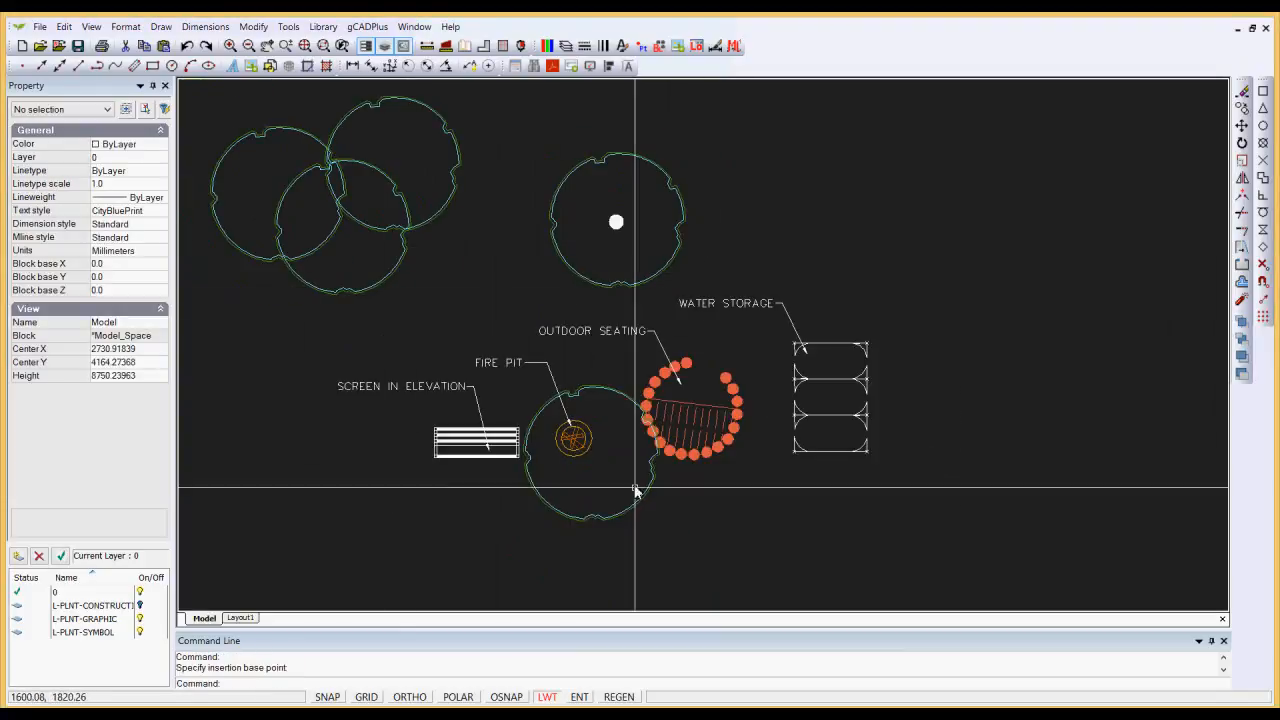
Step: Look through the drawing's block list, previewing ExistingTree and each of the other blocks, and close it
{"action": "left_click", "coordinate": [660, 47]}
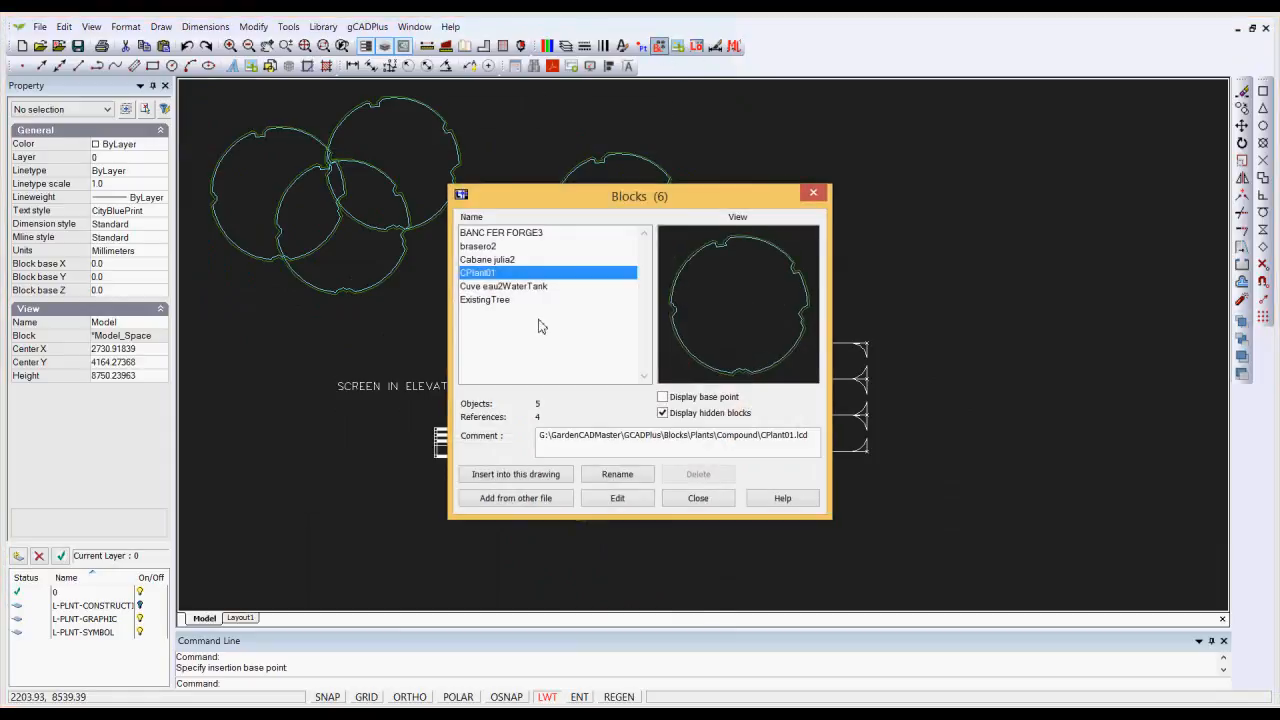
{"action": "left_click", "coordinate": [484, 300]}
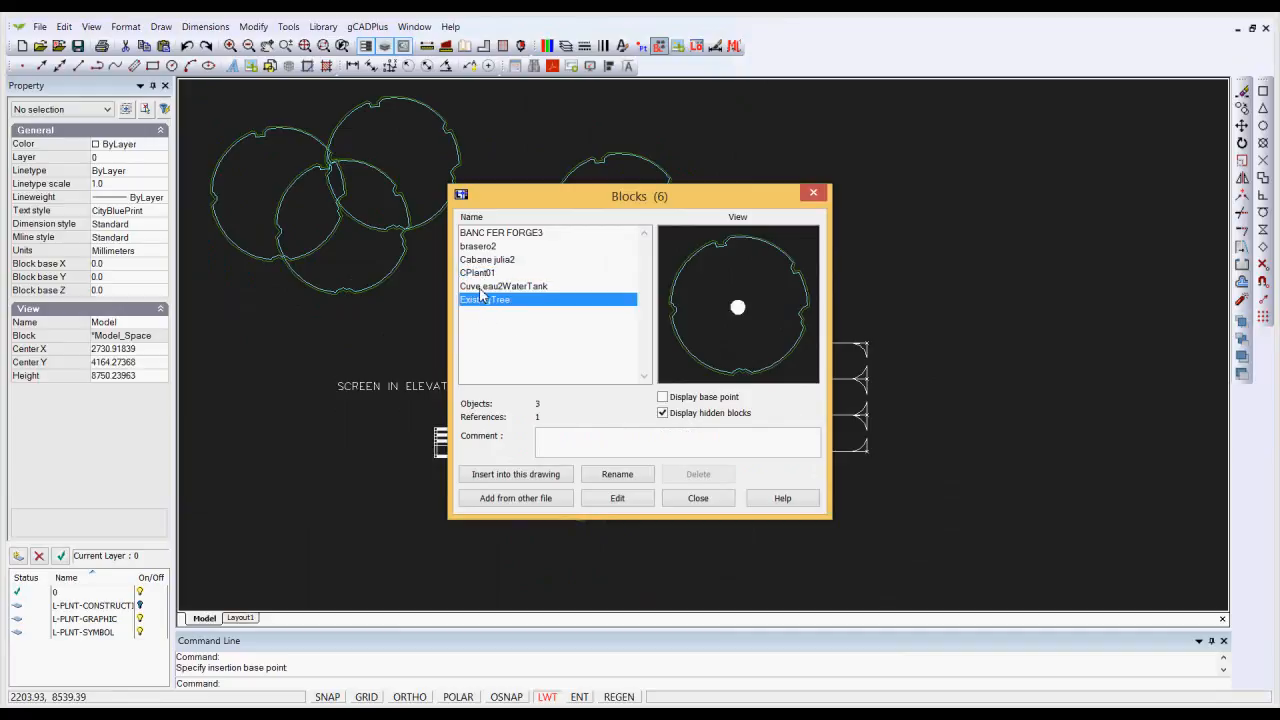
{"action": "left_click", "coordinate": [481, 287]}
{"action": "left_click", "coordinate": [481, 273]}
{"action": "left_click", "coordinate": [481, 260]}
{"action": "left_click", "coordinate": [482, 247]}
{"action": "left_click", "coordinate": [485, 235]}
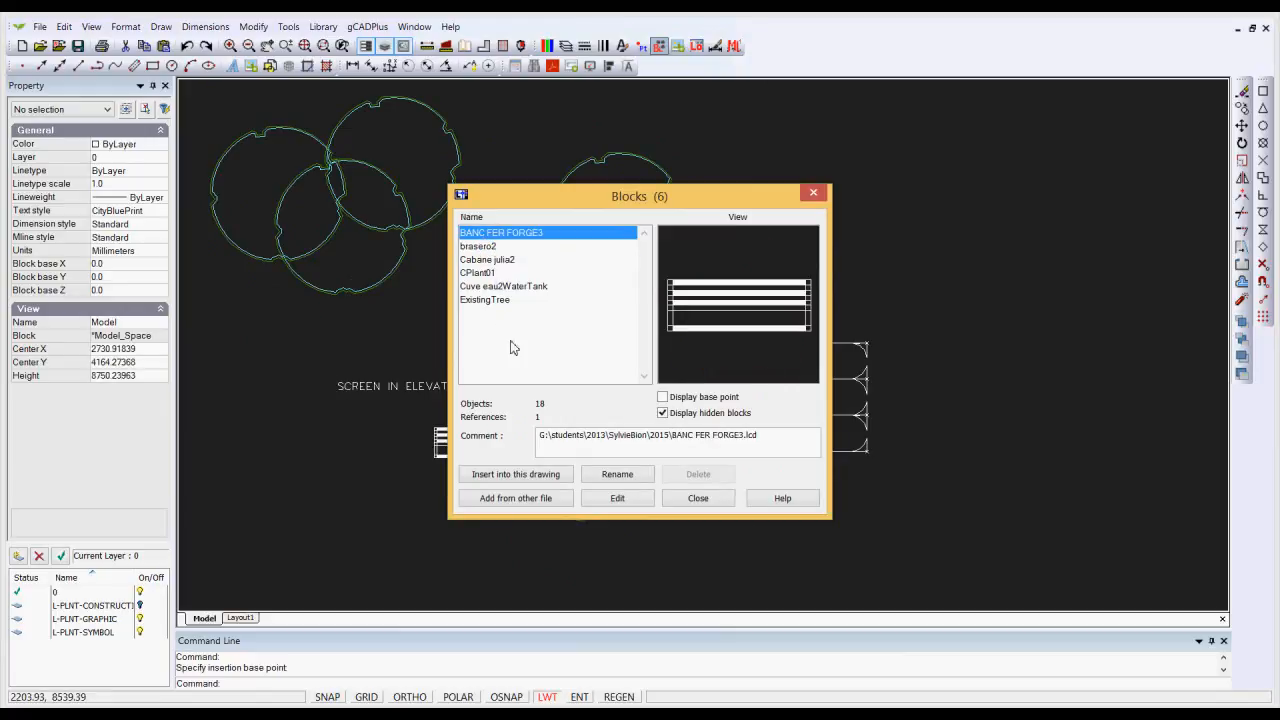
{"action": "left_click", "coordinate": [505, 287]}
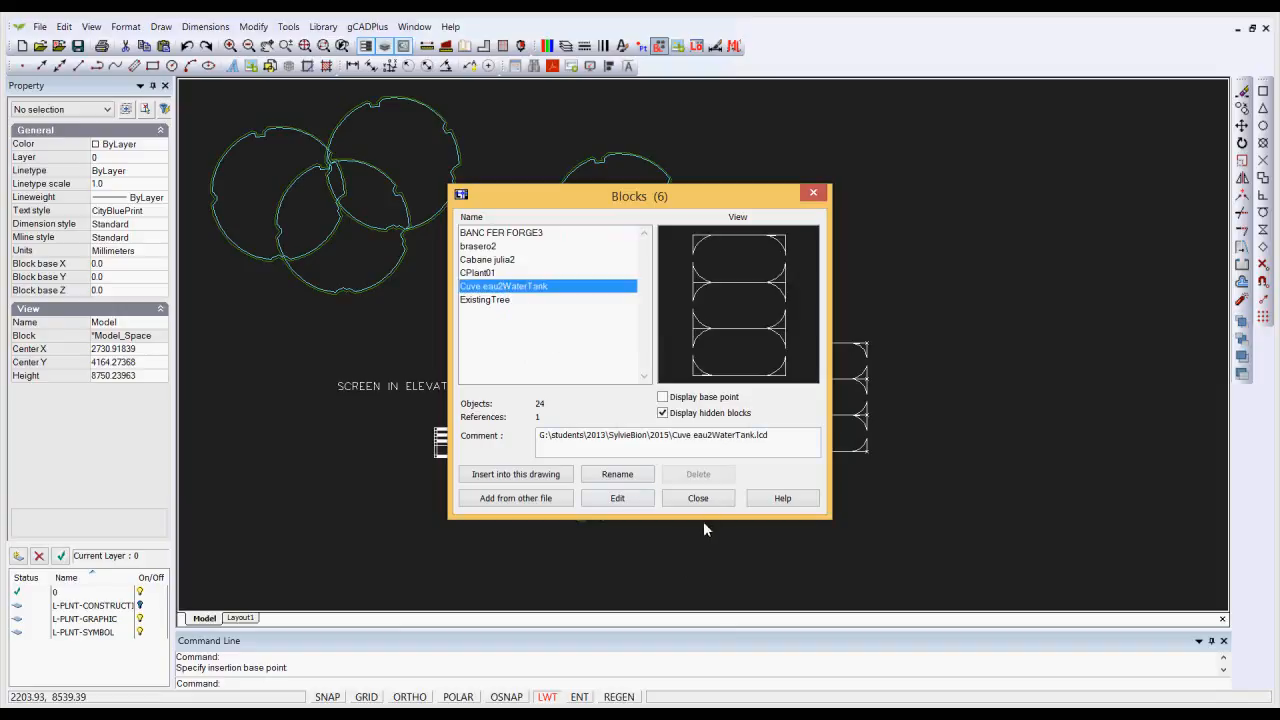
{"action": "left_click", "coordinate": [698, 499]}
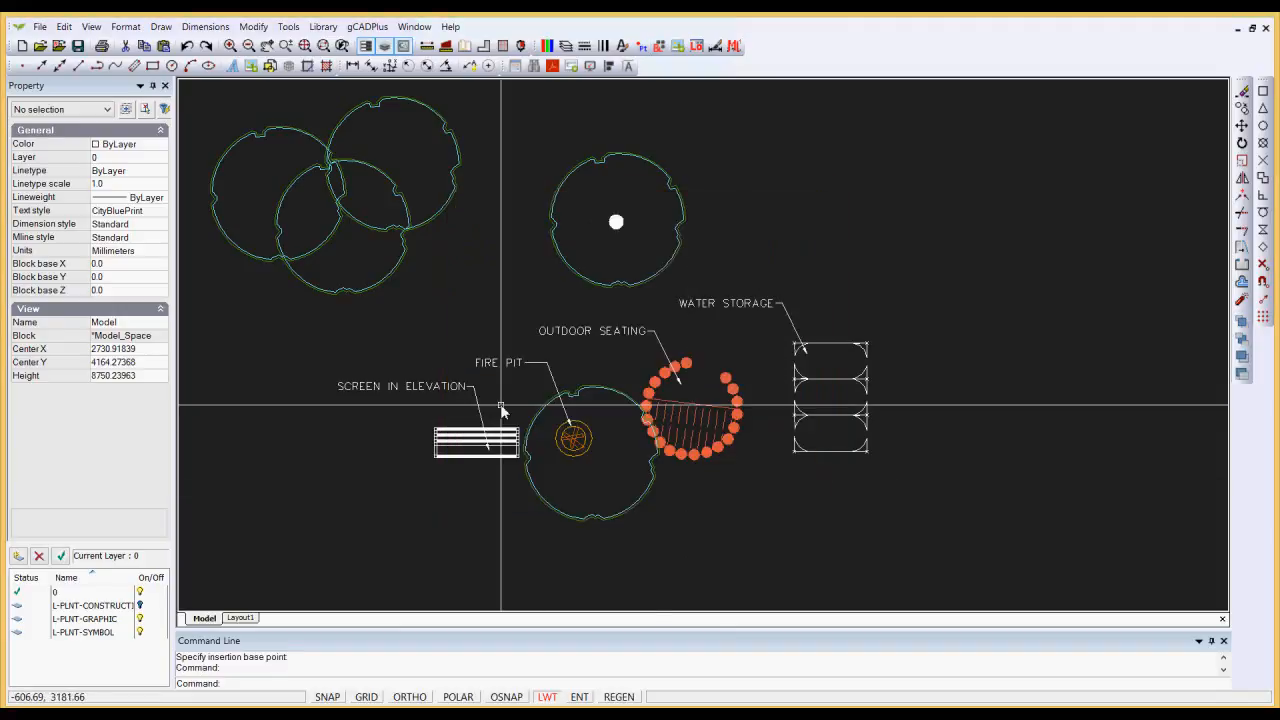
Step: Check the insertion points of the ExistingTree block and the screen in elevation block, clearing the selection after each
{"action": "left_click", "coordinate": [644, 285]}
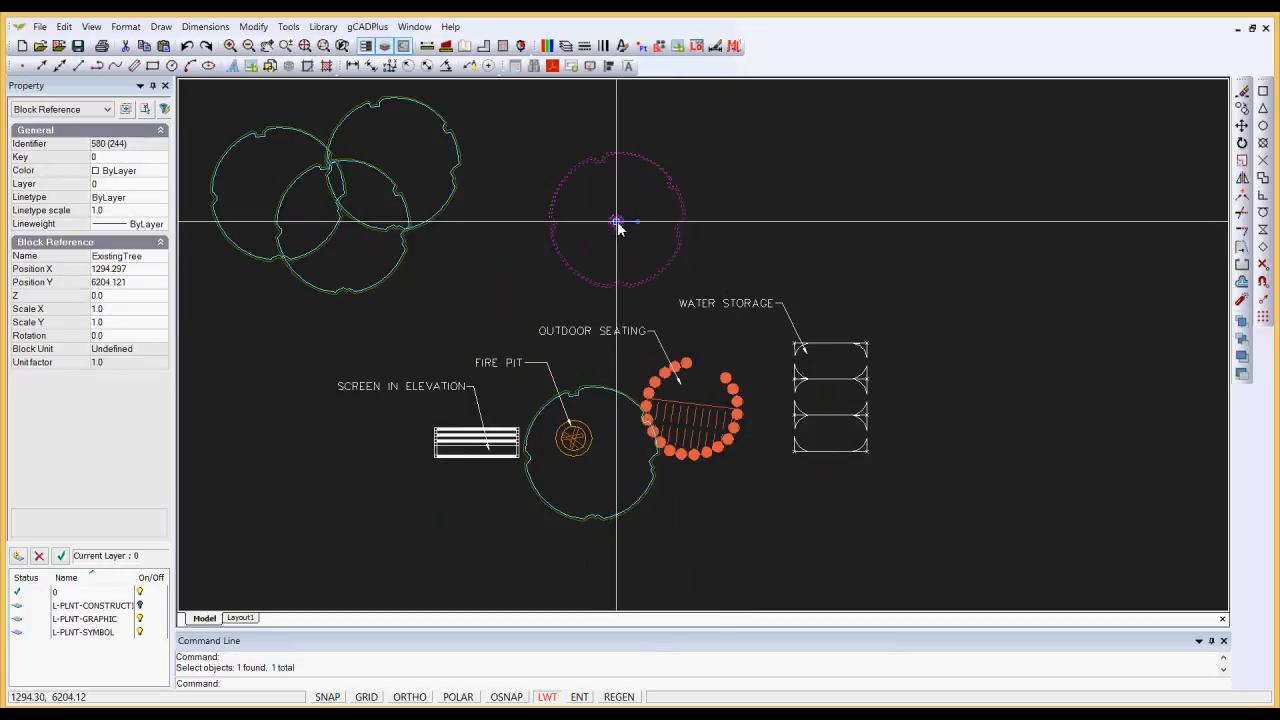
{"action": "key", "text": "Escape"}
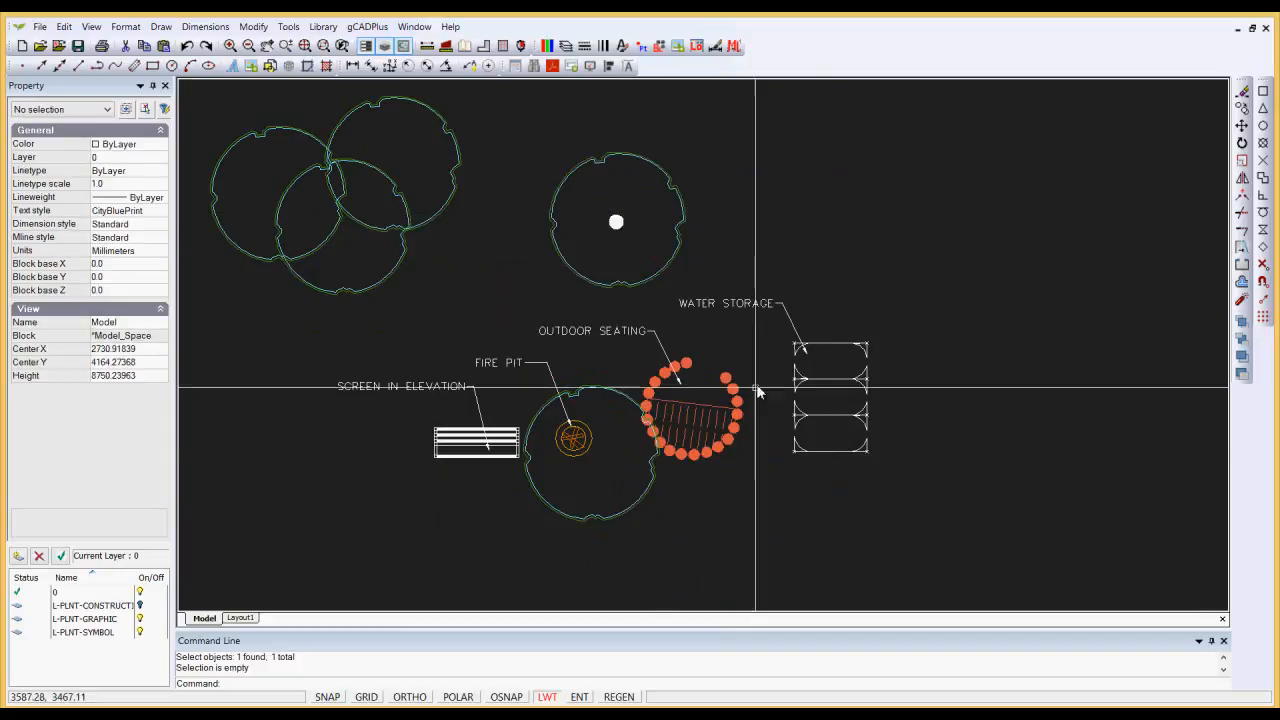
{"action": "scroll", "coordinate": [725, 475], "scroll_direction": "up", "scroll_amount": 2}
{"action": "middle_click_drag", "start_coordinate": [748, 367], "coordinate": [737, 329]}
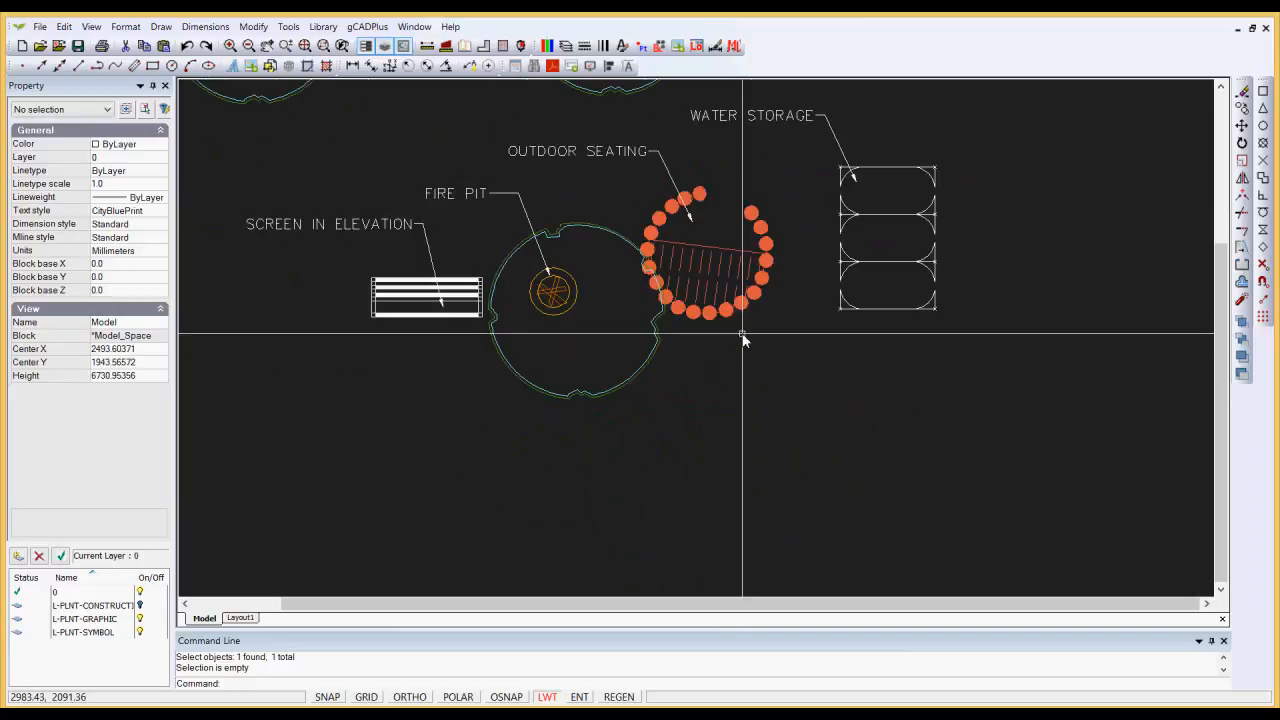
{"action": "scroll", "coordinate": [763, 329], "scroll_direction": "up", "scroll_amount": 1}
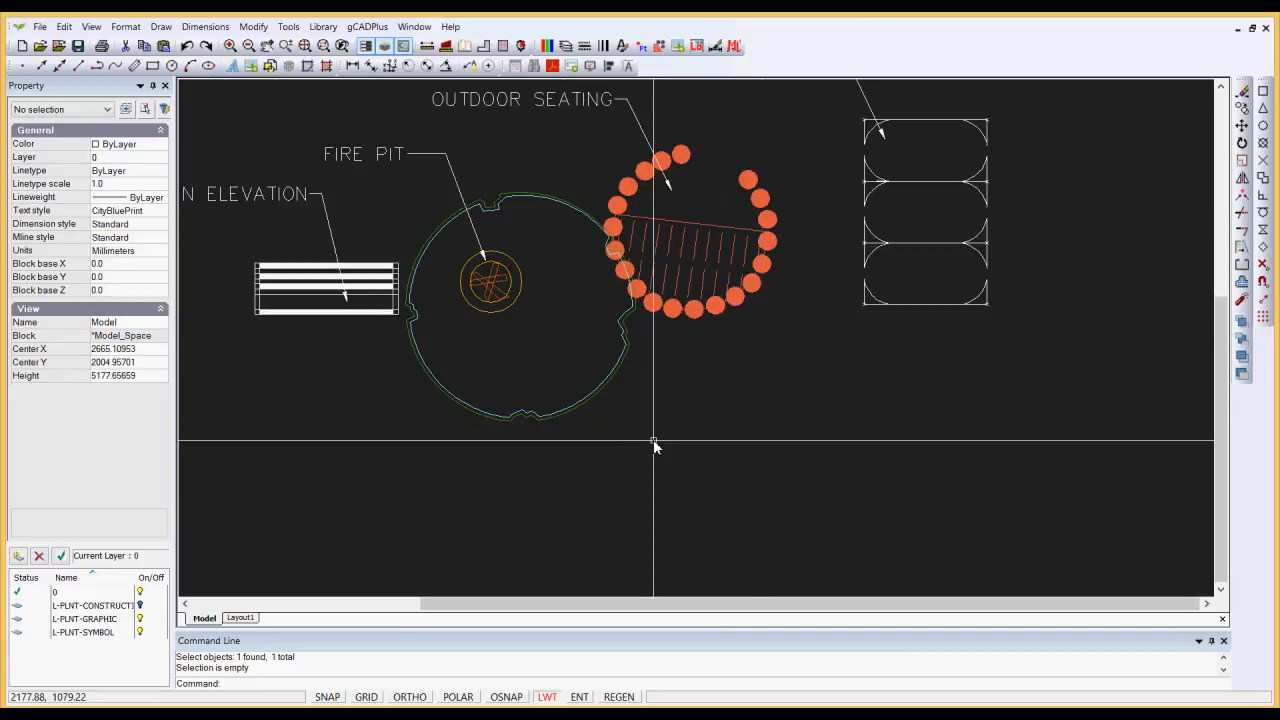
{"action": "left_click", "coordinate": [326, 315]}
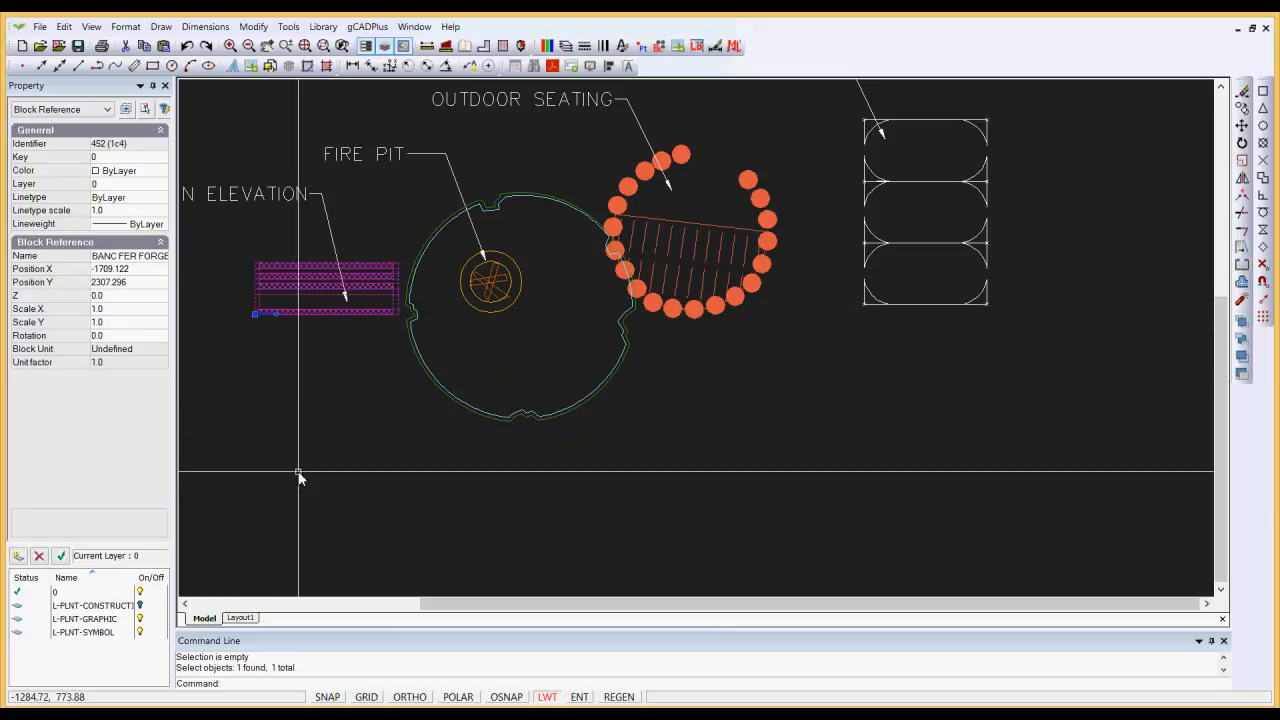
{"action": "scroll", "coordinate": [313, 455], "scroll_direction": "down", "scroll_amount": 1}
{"action": "scroll", "coordinate": [313, 455], "scroll_direction": "down", "scroll_amount": 1}
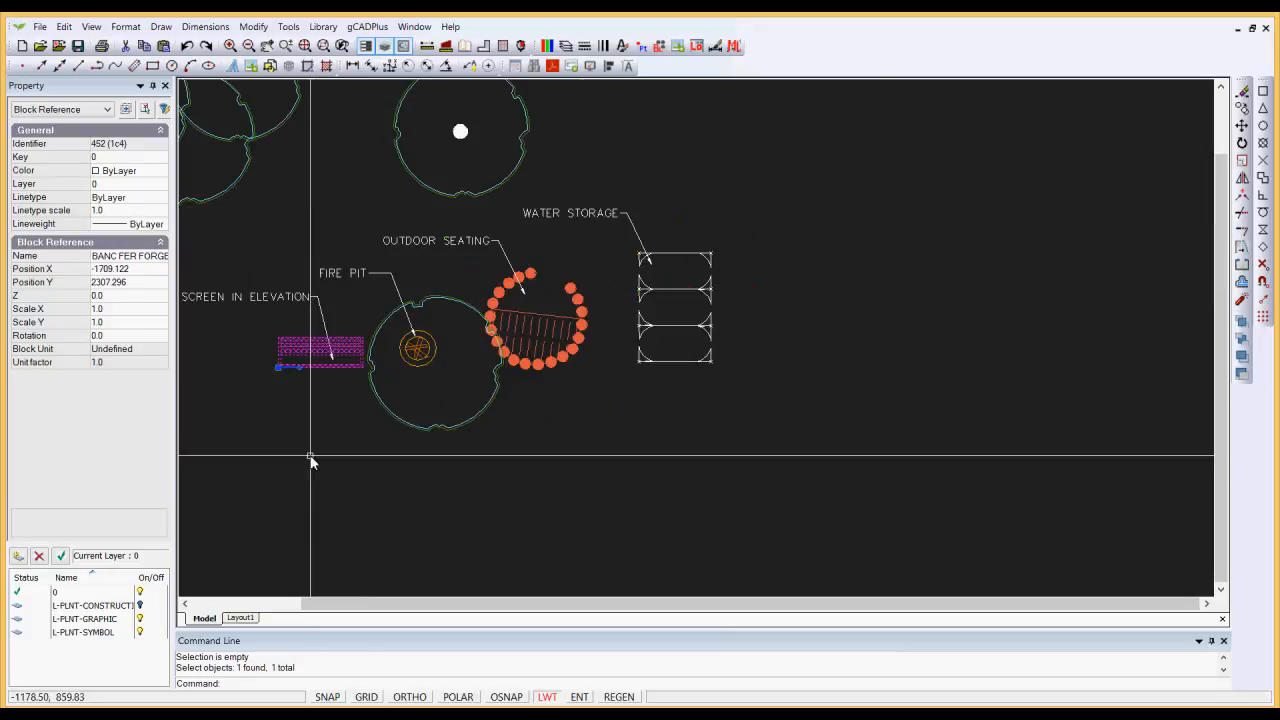
{"action": "key", "text": "Escape"}
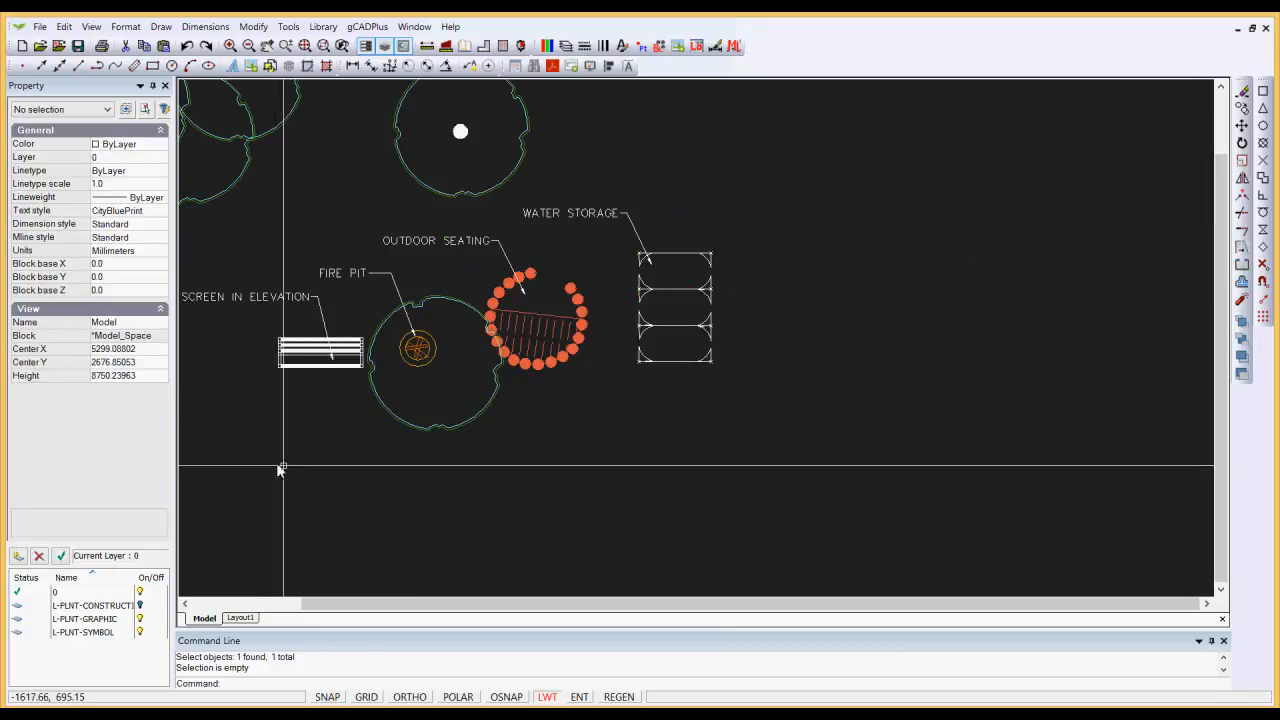
Step: Check where the fire pit block's insertion point lies and clear the selection
{"action": "scroll", "coordinate": [402, 387], "scroll_direction": "up", "scroll_amount": 1}
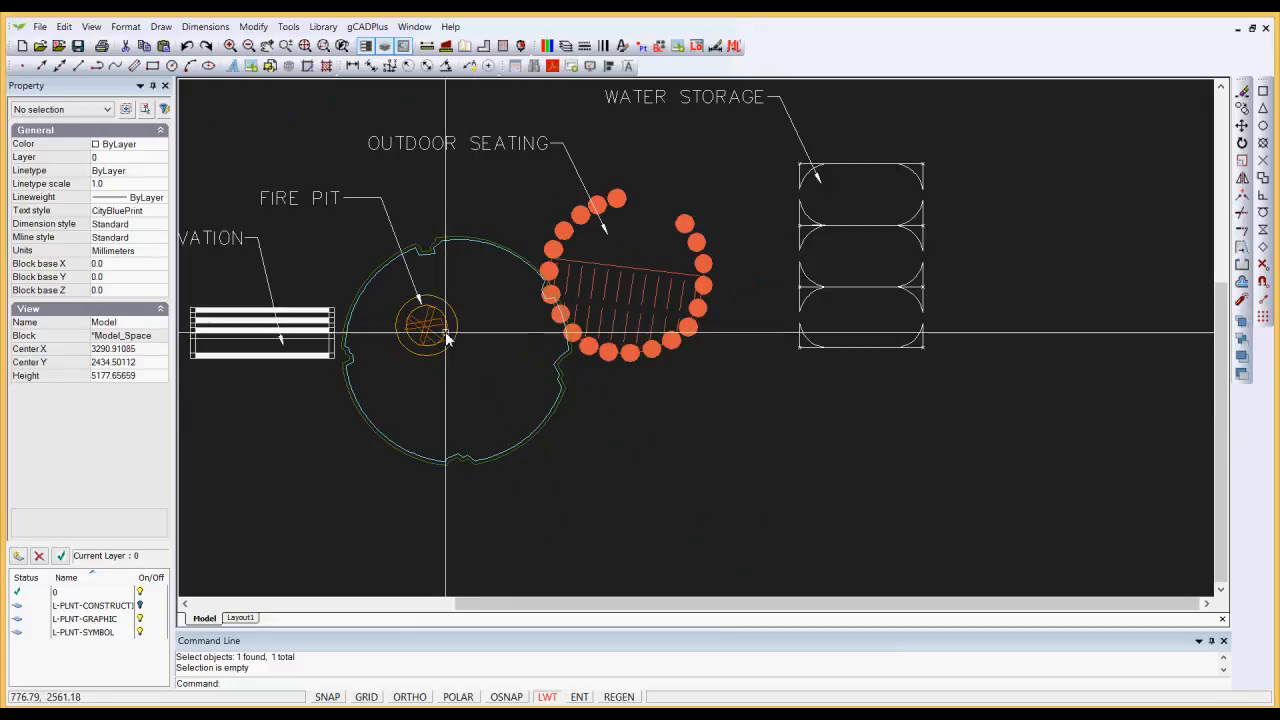
{"action": "left_click", "coordinate": [443, 327]}
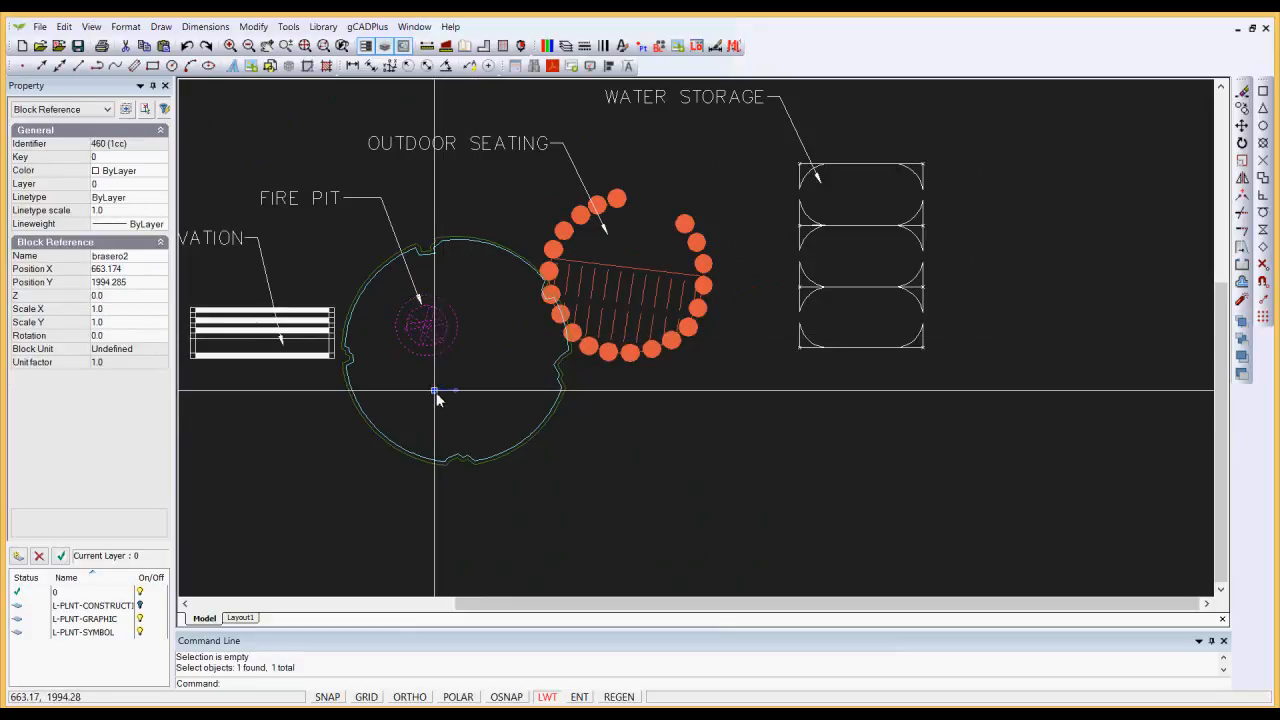
{"action": "key", "text": "Escape"}
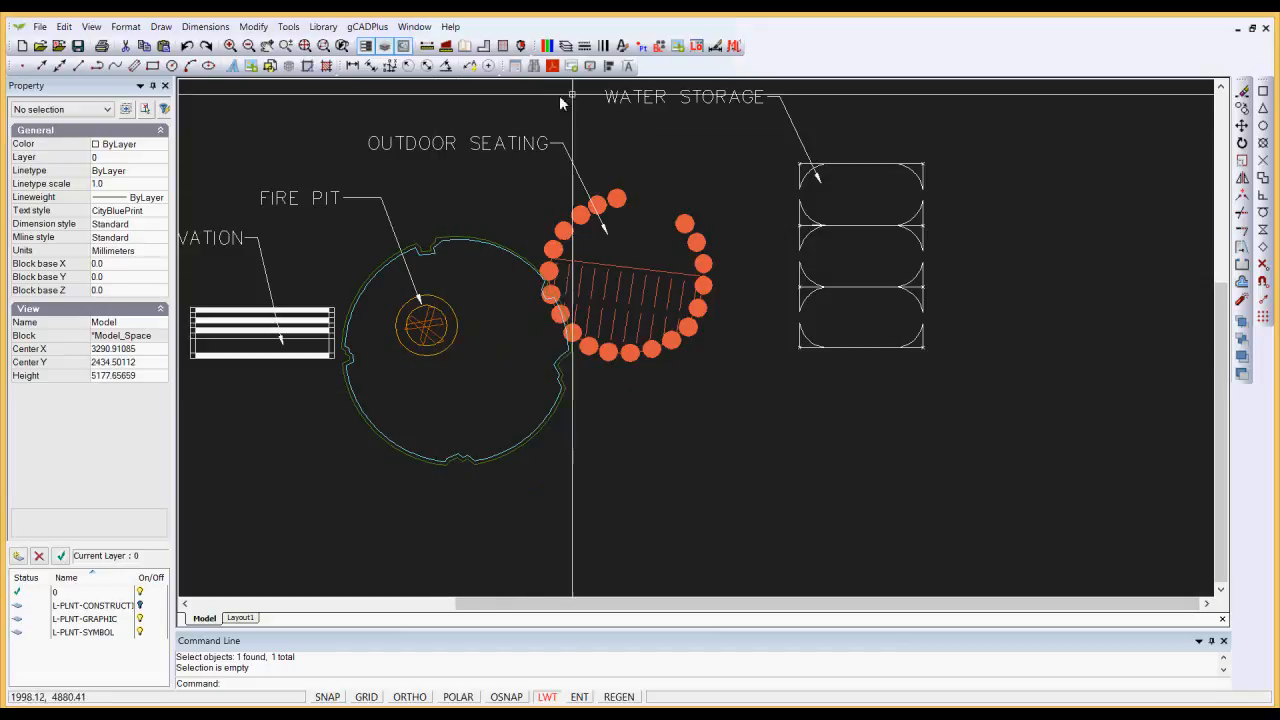
Step: Insert another brasero2 fire pit block at scale 1.0 and rotation 0.0, placing it inside the outdoor seating circle
{"action": "left_click", "coordinate": [659, 46]}
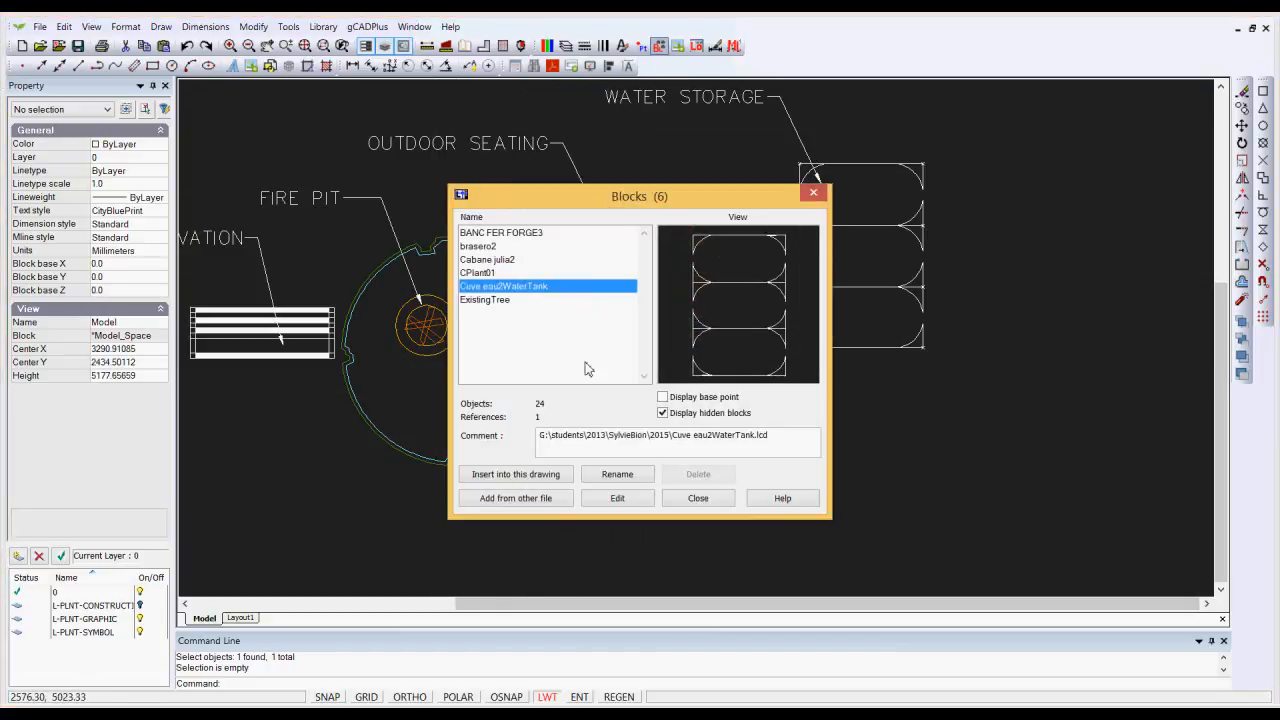
{"action": "left_click", "coordinate": [497, 262]}
{"action": "left_click", "coordinate": [480, 246]}
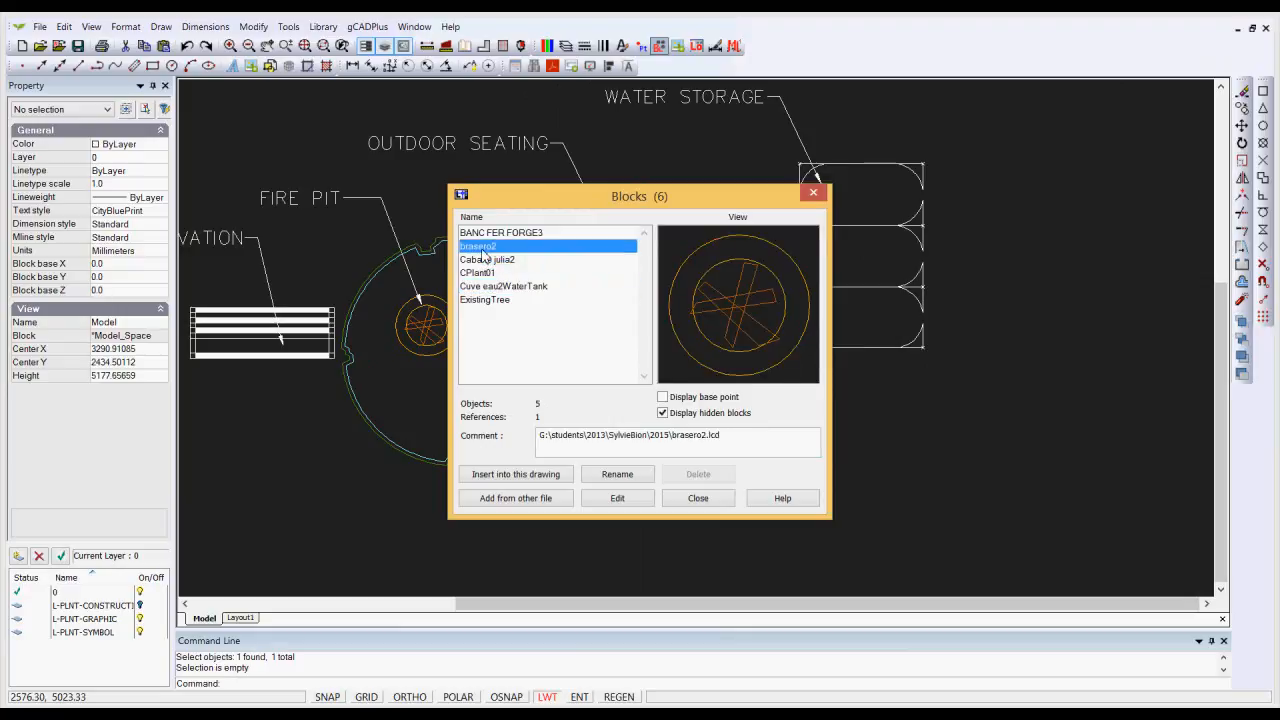
{"action": "left_click", "coordinate": [517, 477]}
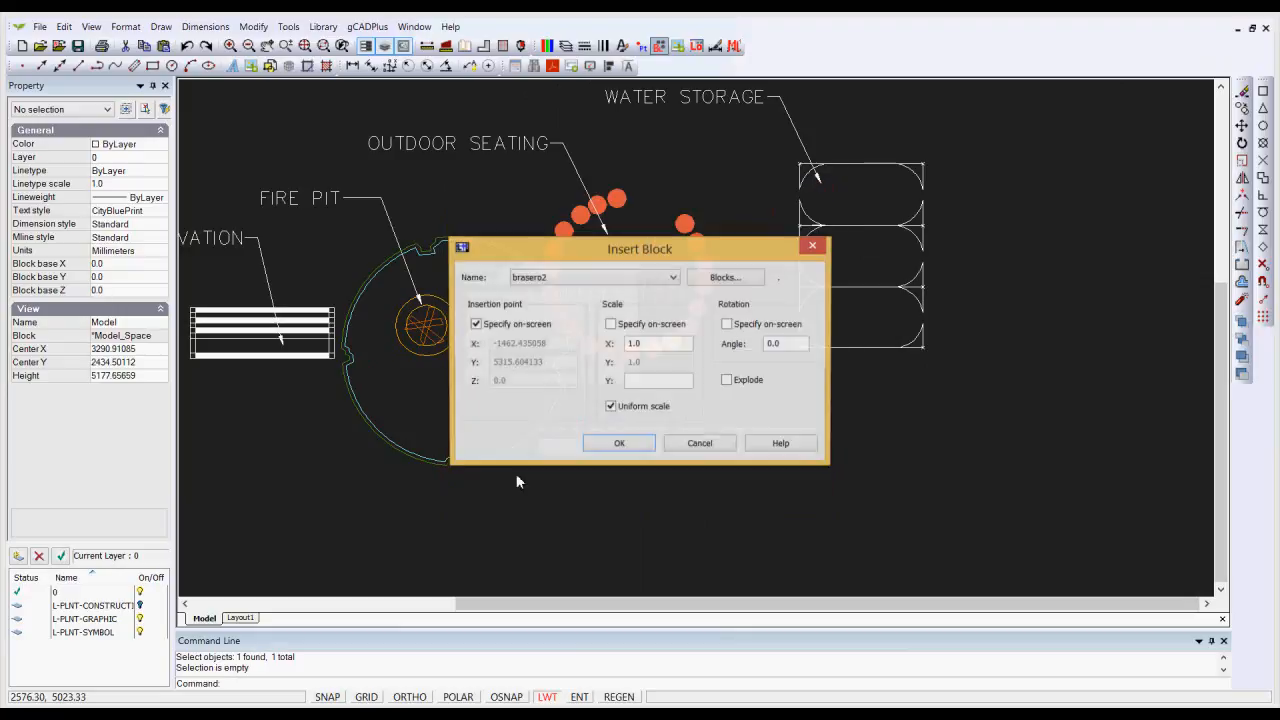
{"action": "left_click", "coordinate": [630, 449]}
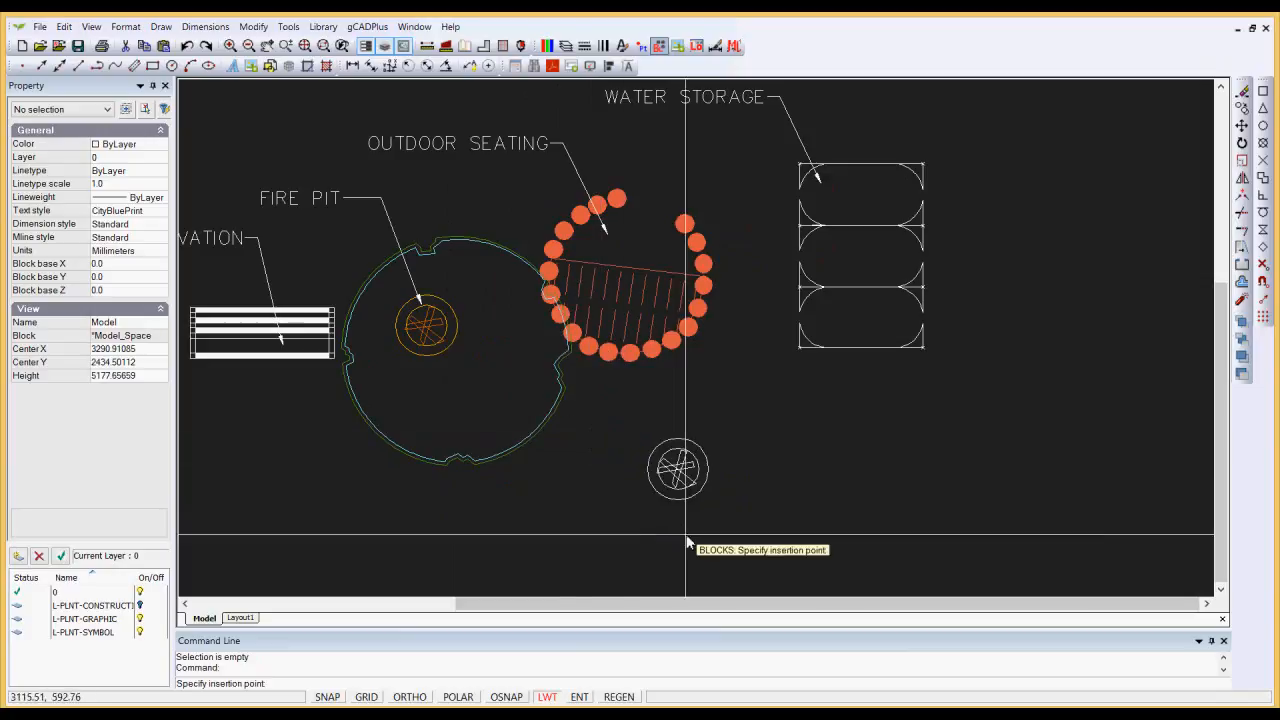
{"action": "scroll", "coordinate": [617, 466], "scroll_direction": "up", "scroll_amount": 3}
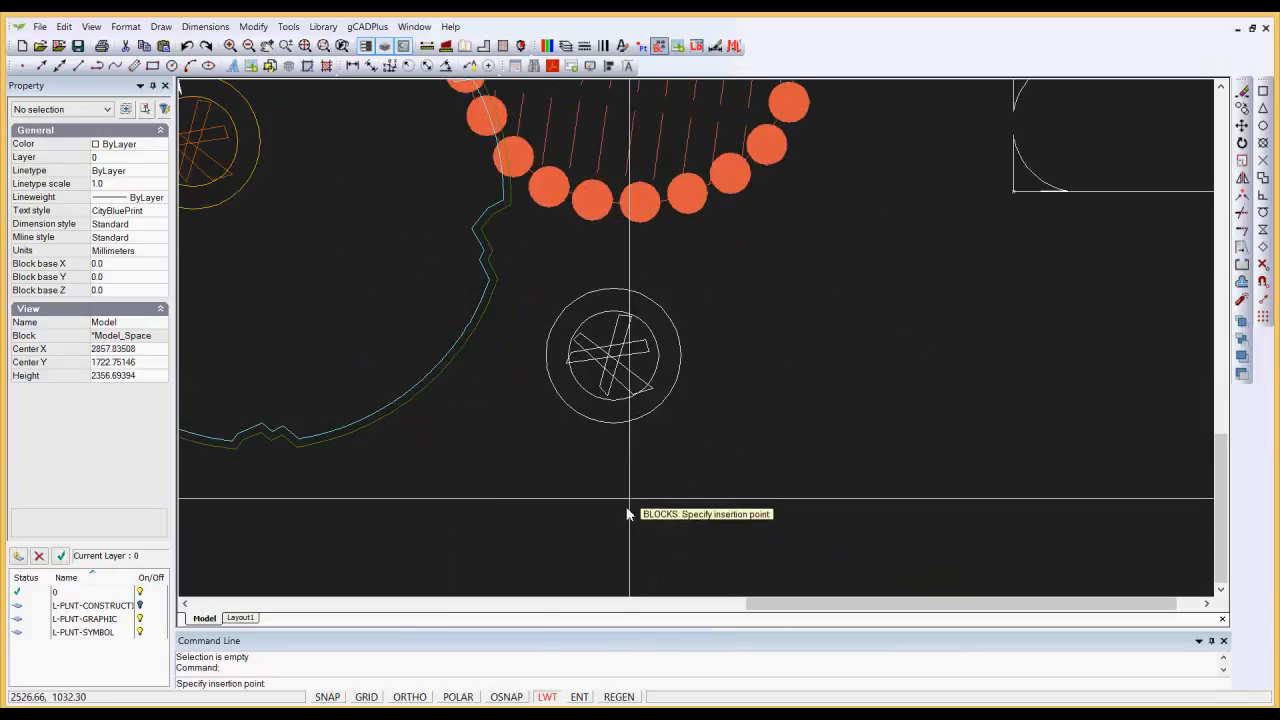
{"action": "scroll", "coordinate": [671, 488], "scroll_direction": "down", "scroll_amount": 3}
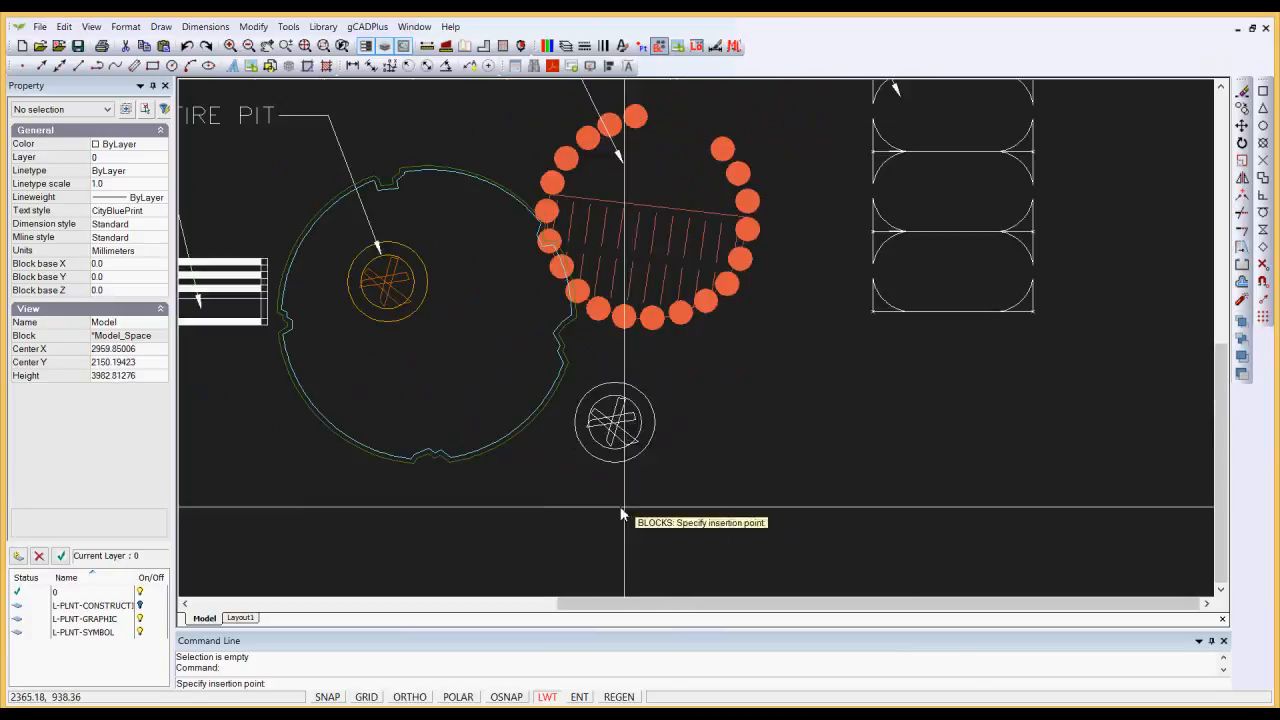
{"action": "left_click", "coordinate": [657, 303]}
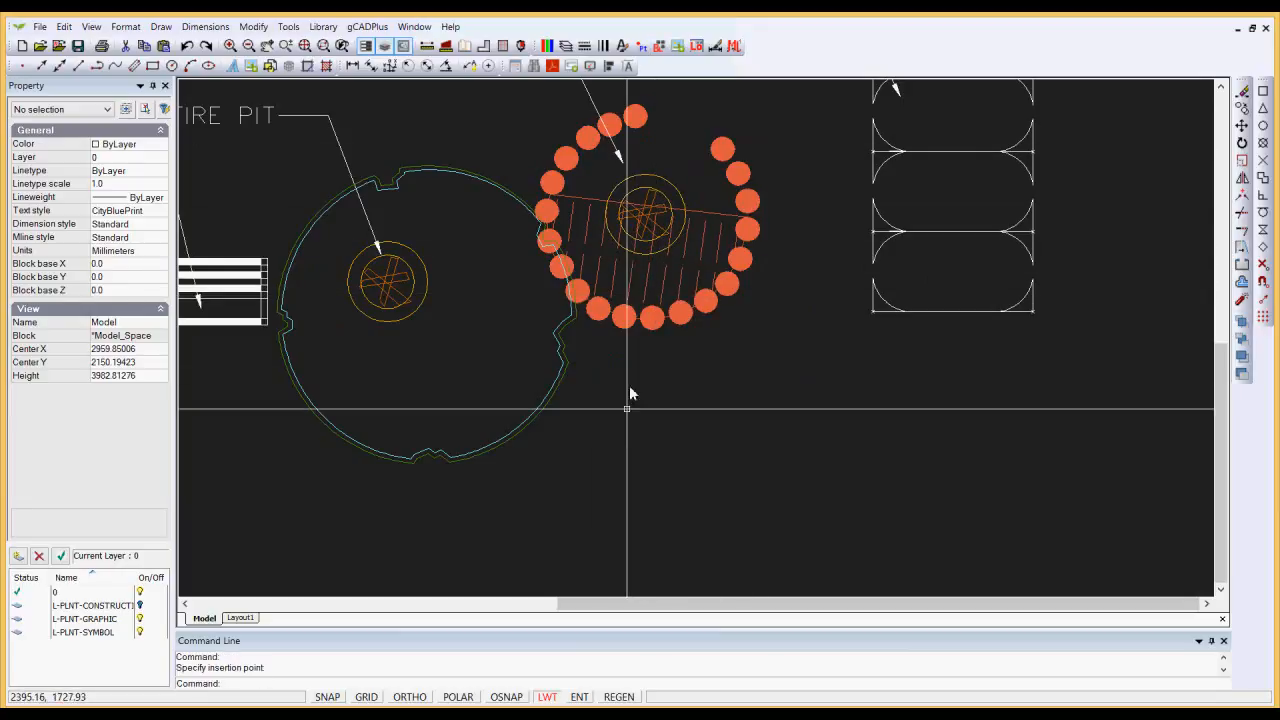
Step: Check the insertion points of the outdoor seating block and the water storage block, clearing each selection
{"action": "scroll", "coordinate": [622, 438], "scroll_direction": "down", "scroll_amount": 1}
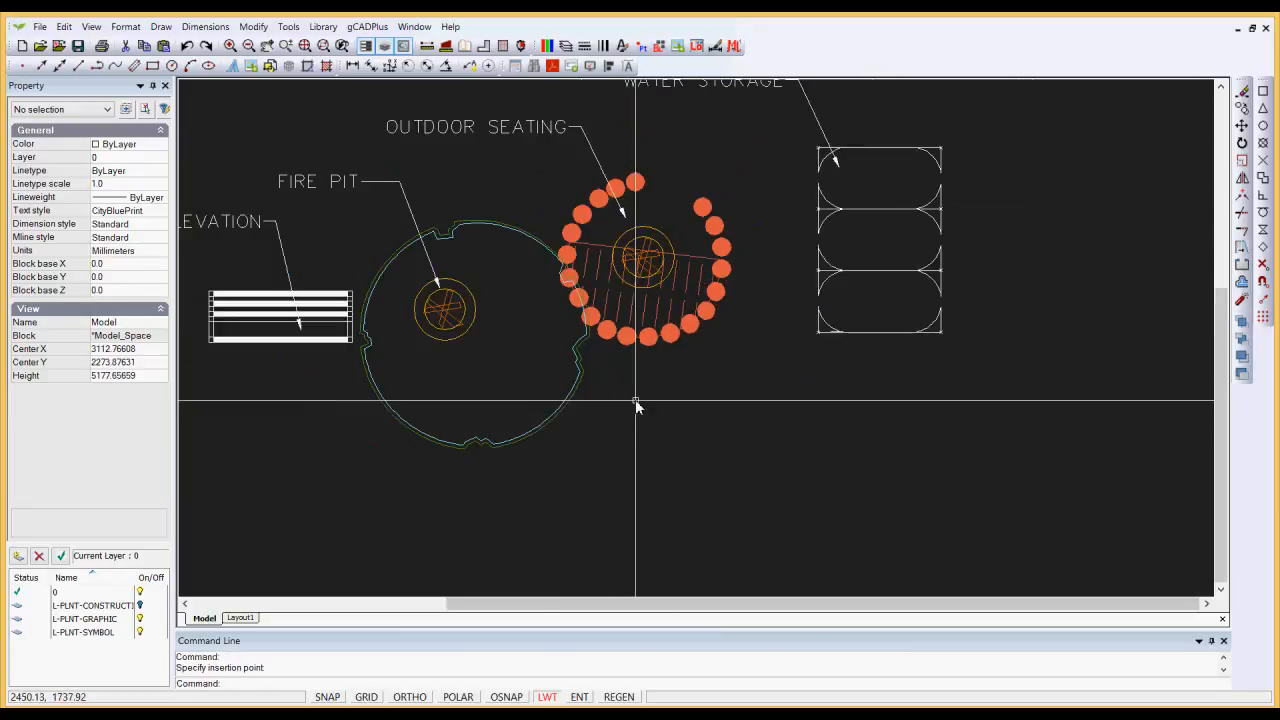
{"action": "left_click", "coordinate": [649, 343]}
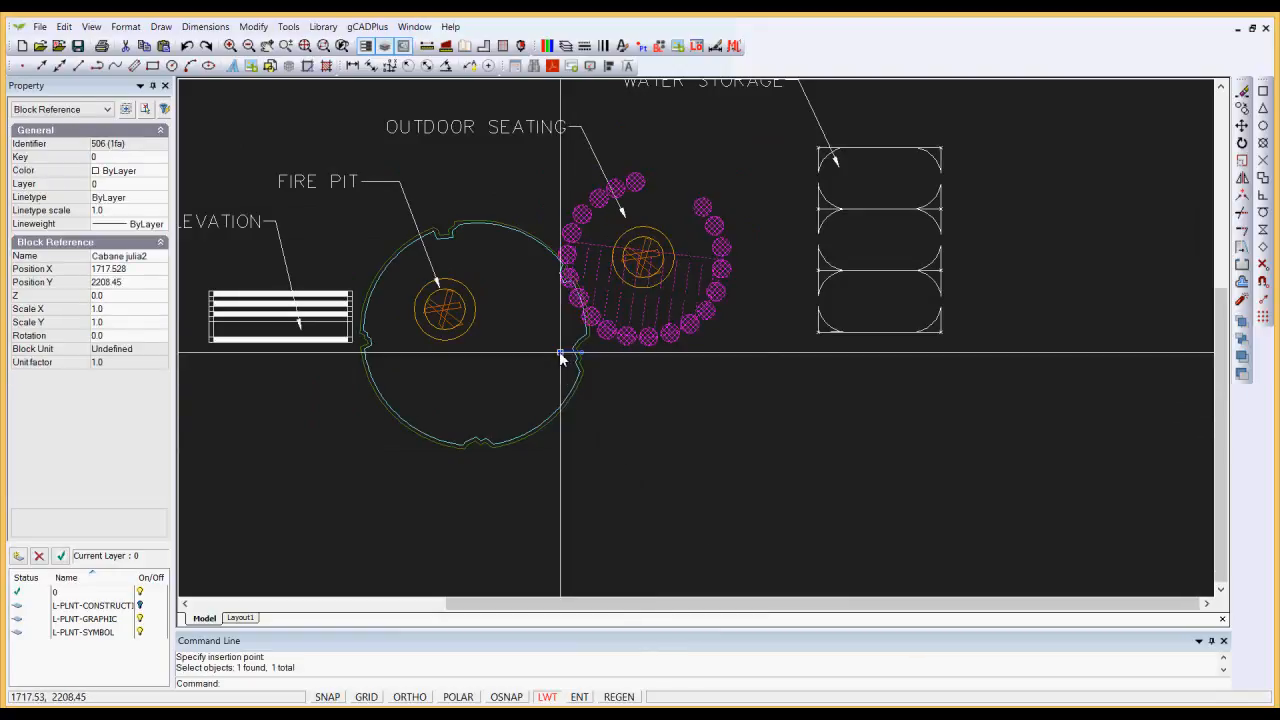
{"action": "key", "text": "Escape"}
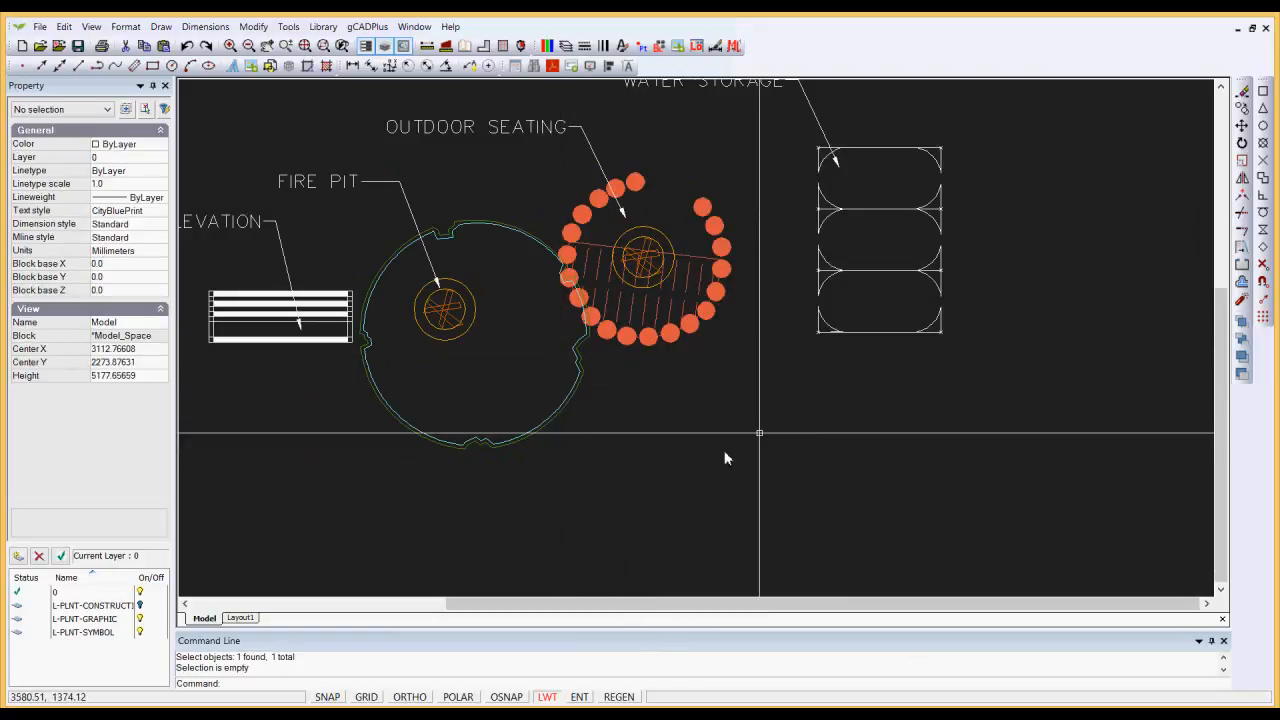
{"action": "left_click", "coordinate": [851, 340]}
{"action": "scroll", "coordinate": [851, 360], "scroll_direction": "up", "scroll_amount": 3}
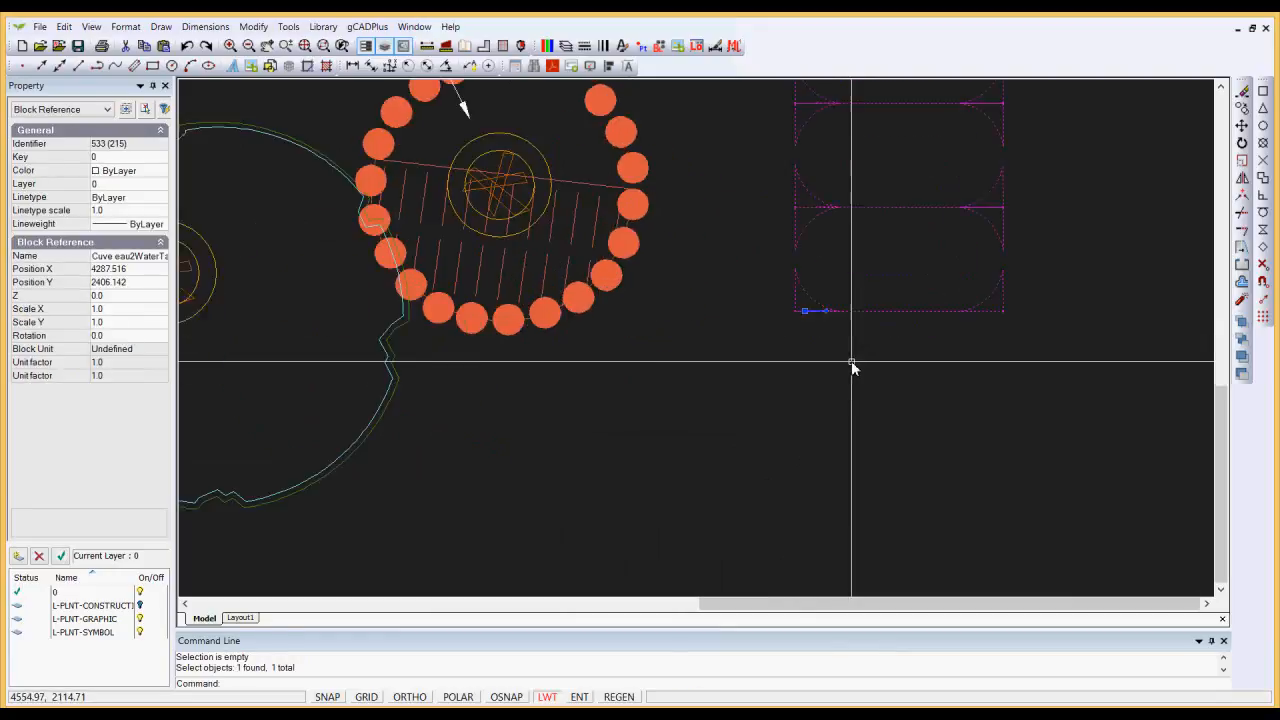
{"action": "key", "text": "Escape"}
{"action": "scroll", "coordinate": [743, 412], "scroll_direction": "down", "scroll_amount": 4}
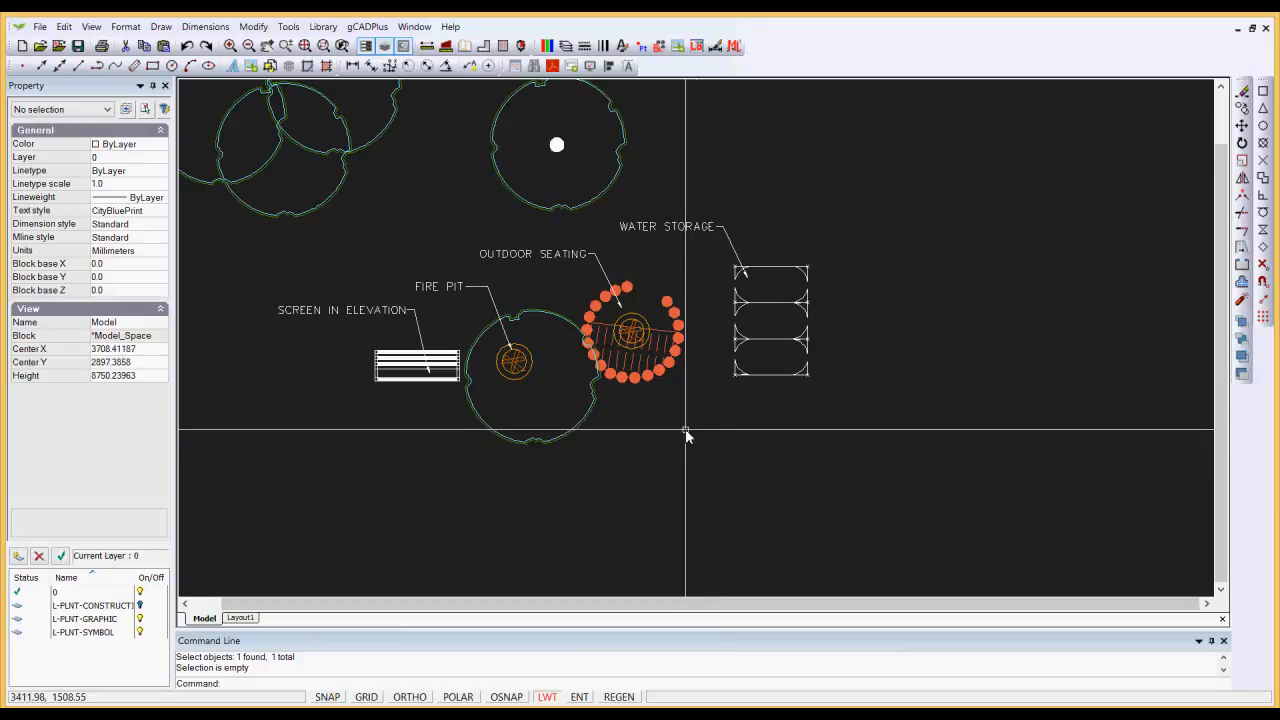
Step: Load the UPlantSymbol08.lcd plant symbol from the Standard plants library into the drawing's blocks
{"action": "scroll", "coordinate": [687, 429], "scroll_direction": "down", "scroll_amount": 1}
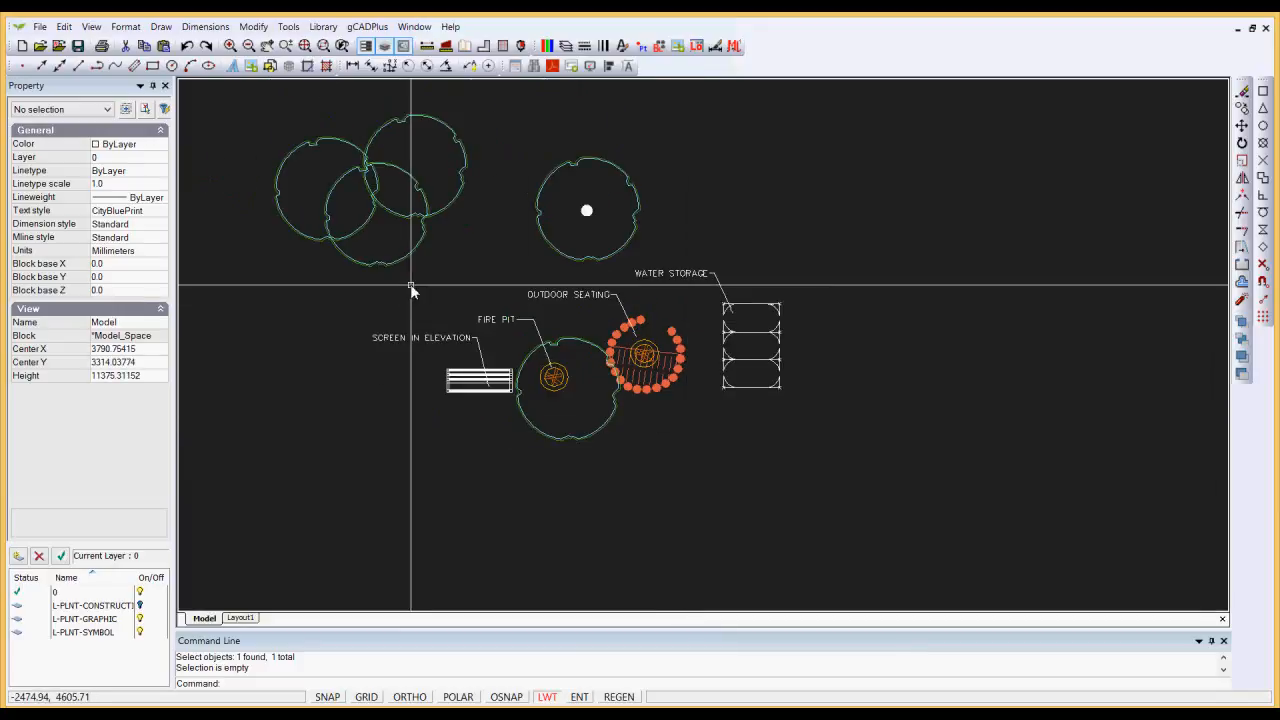
{"action": "left_click", "coordinate": [323, 27]}
{"action": "mouse_move", "coordinate": [388, 48]}
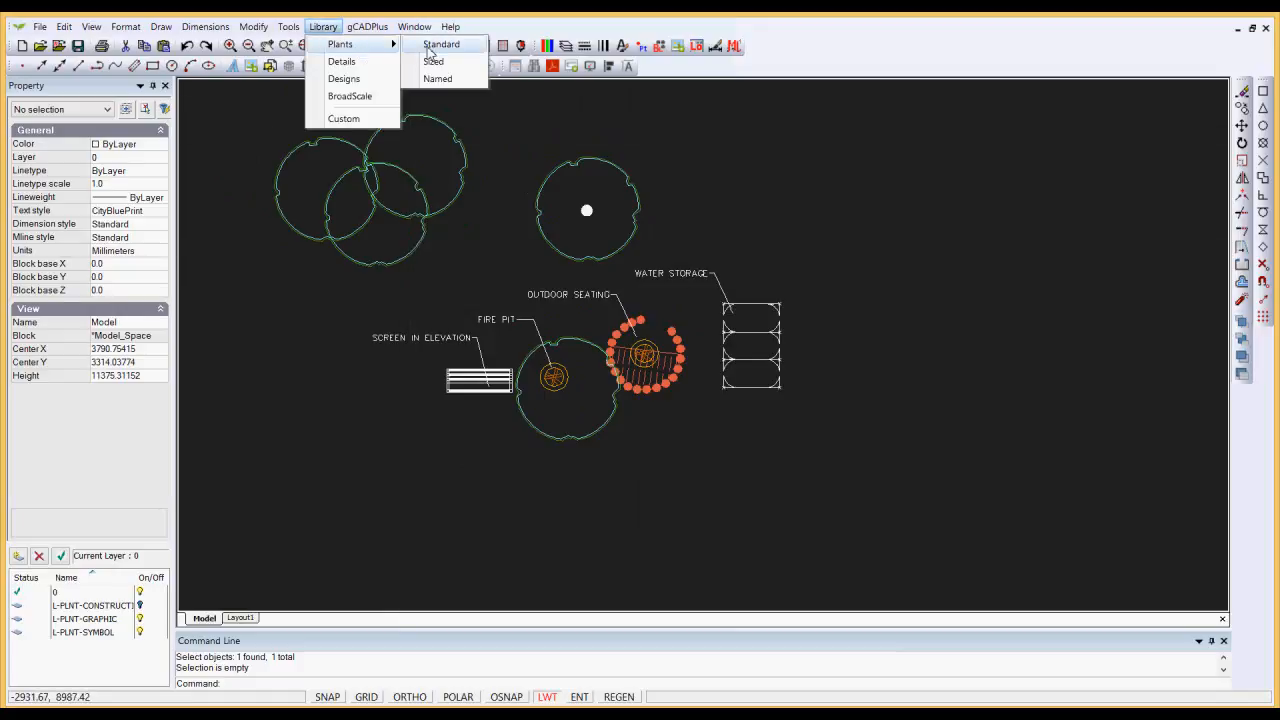
{"action": "left_click", "coordinate": [428, 46]}
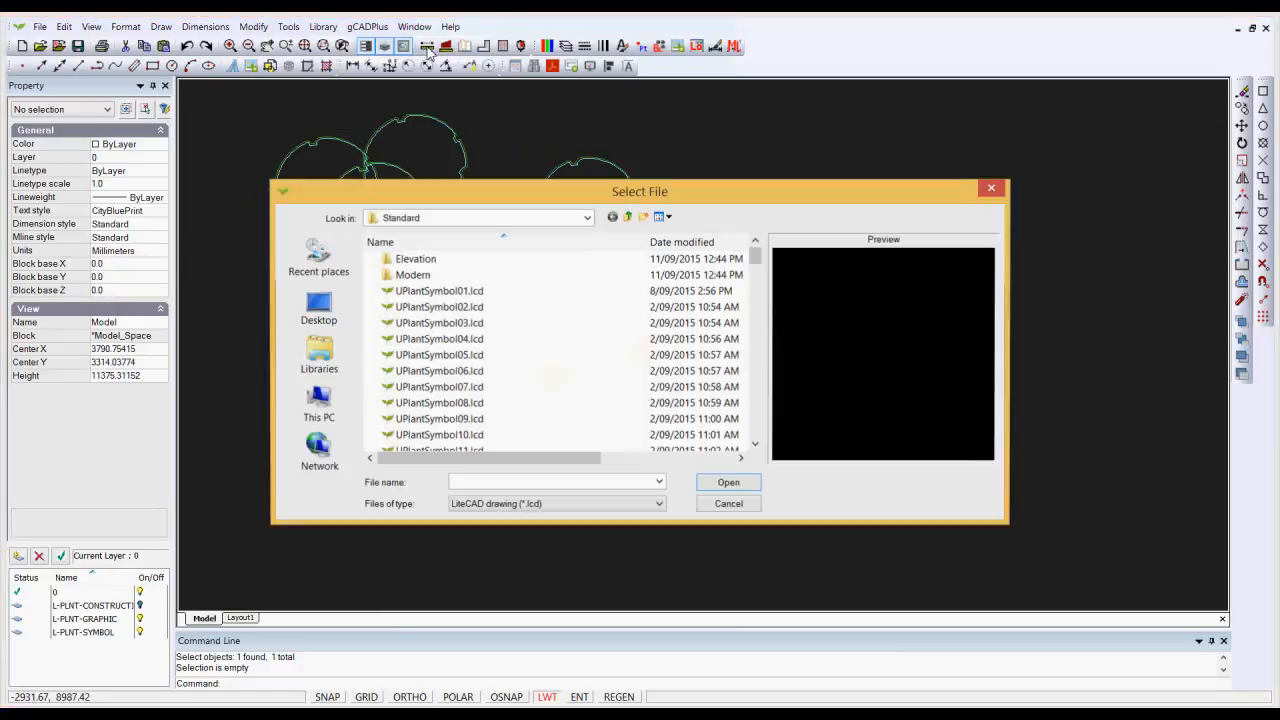
{"action": "left_click", "coordinate": [450, 405]}
{"action": "left_click", "coordinate": [722, 487]}
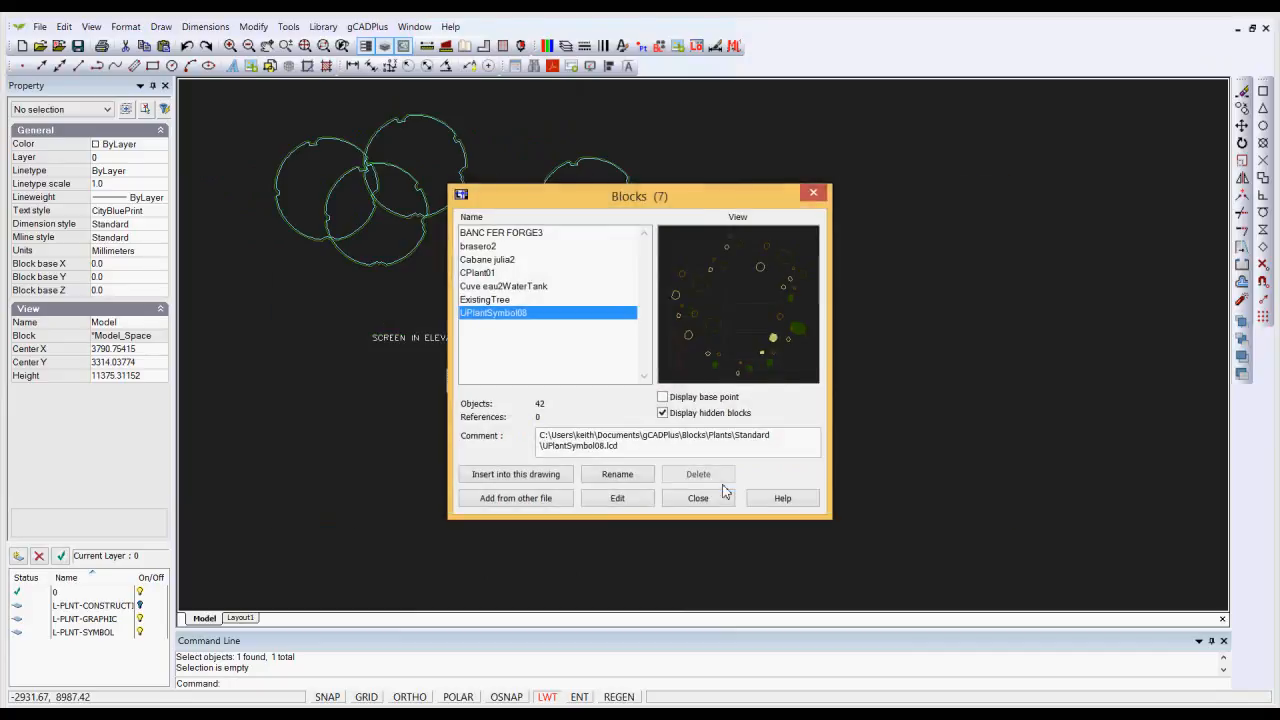
Step: Insert the UPlantSymbol08 block over the lower right edge of the tree with the white centre, and review the drawing's block list
{"action": "left_click", "coordinate": [518, 474]}
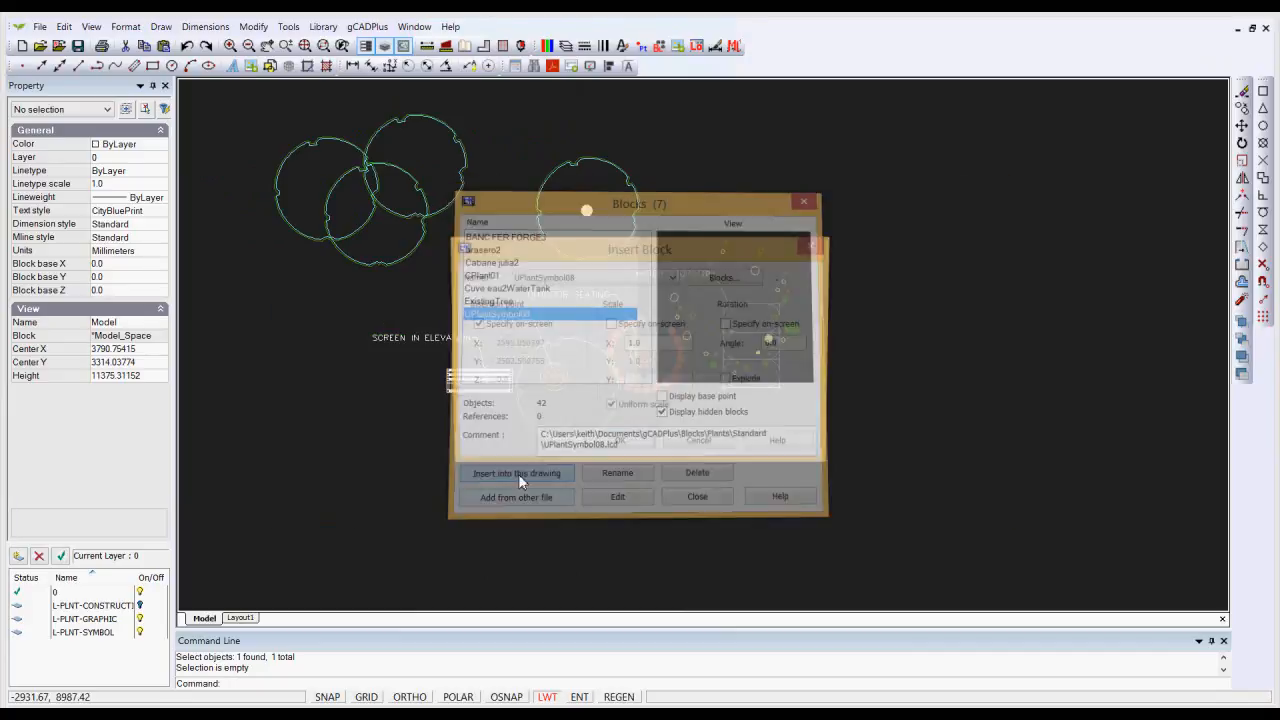
{"action": "left_click", "coordinate": [620, 445]}
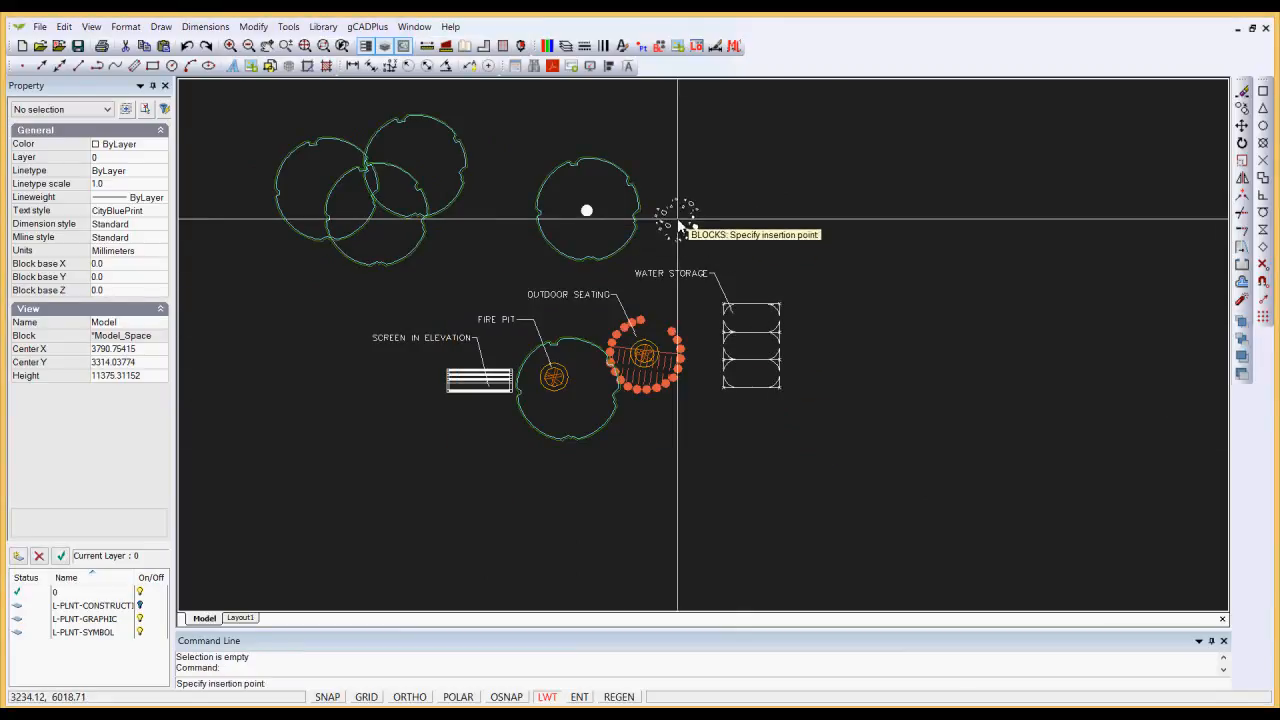
{"action": "scroll", "coordinate": [668, 221], "scroll_direction": "up", "scroll_amount": 1}
{"action": "left_click", "coordinate": [617, 252]}
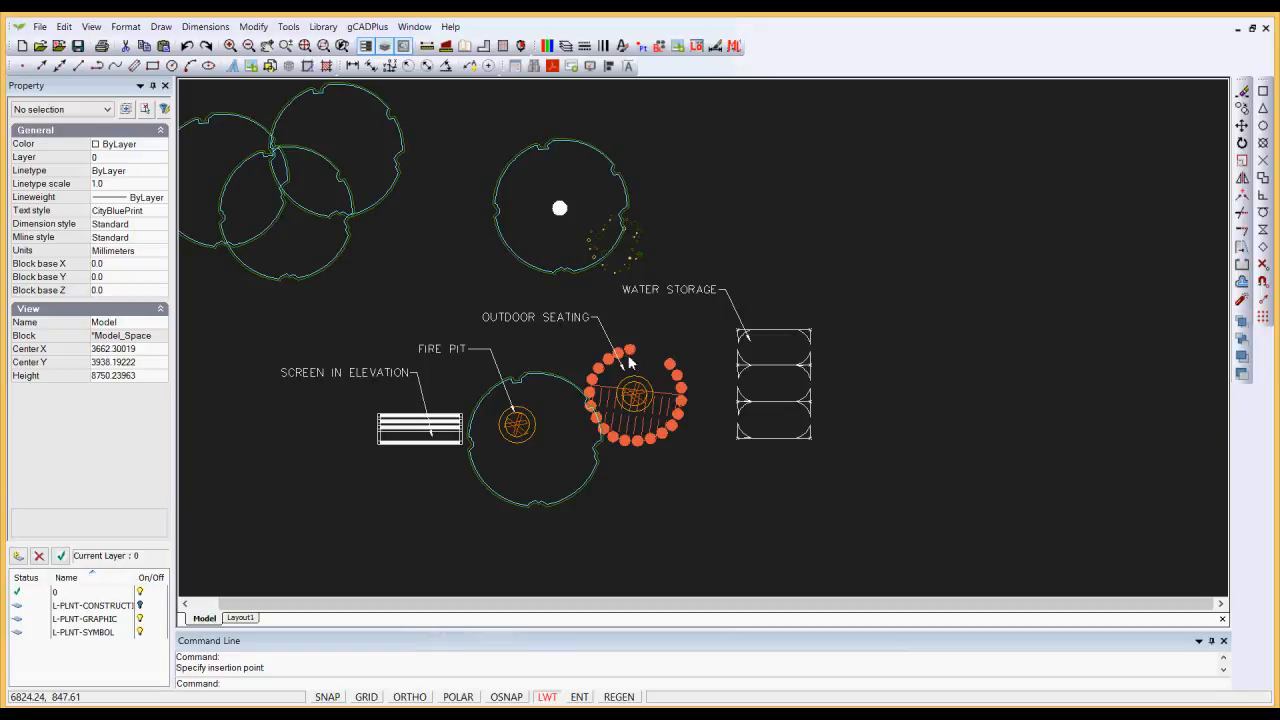
{"action": "left_click", "coordinate": [659, 46]}
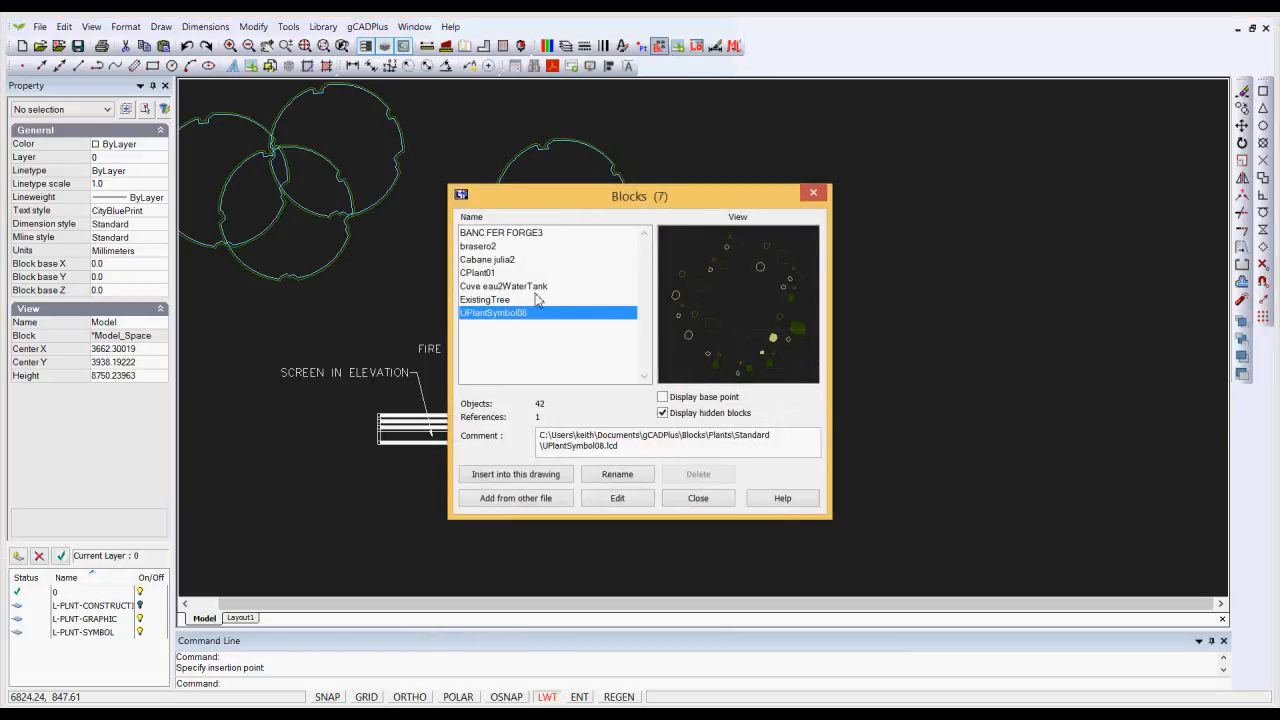
{"action": "left_click", "coordinate": [698, 499]}
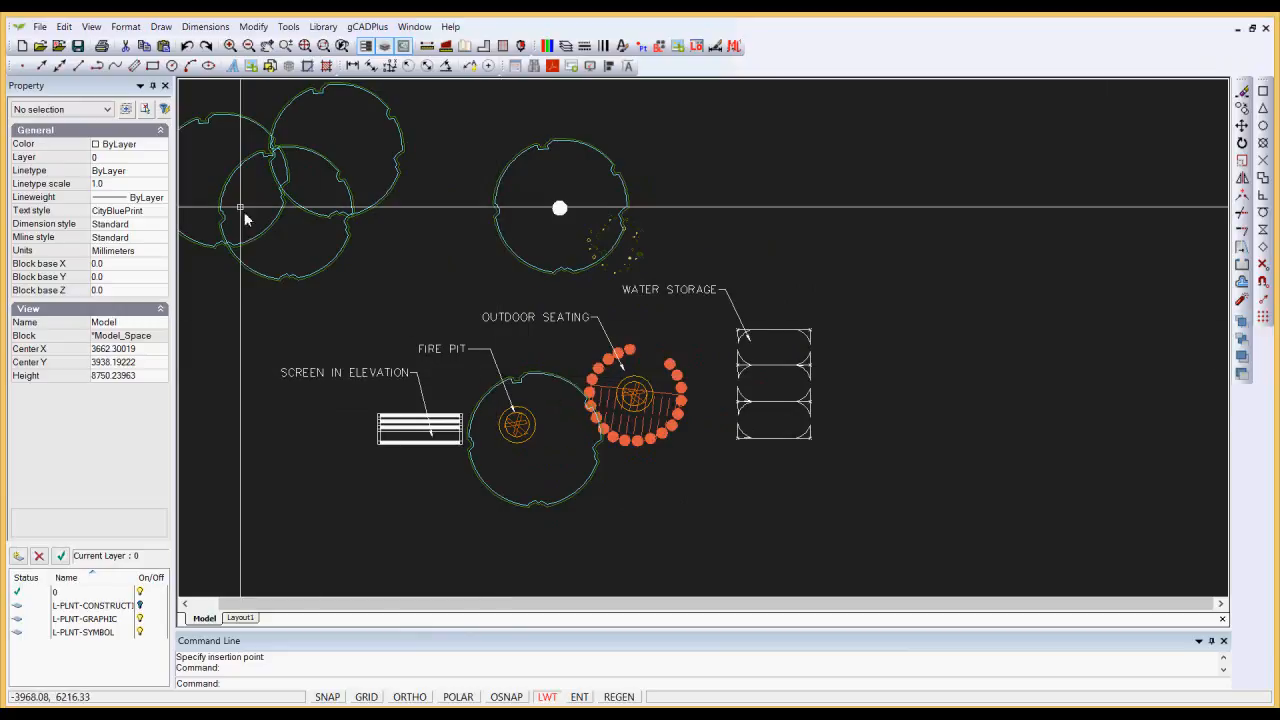
Step: Create a new blank drawing without using a template
{"action": "left_click", "coordinate": [22, 46]}
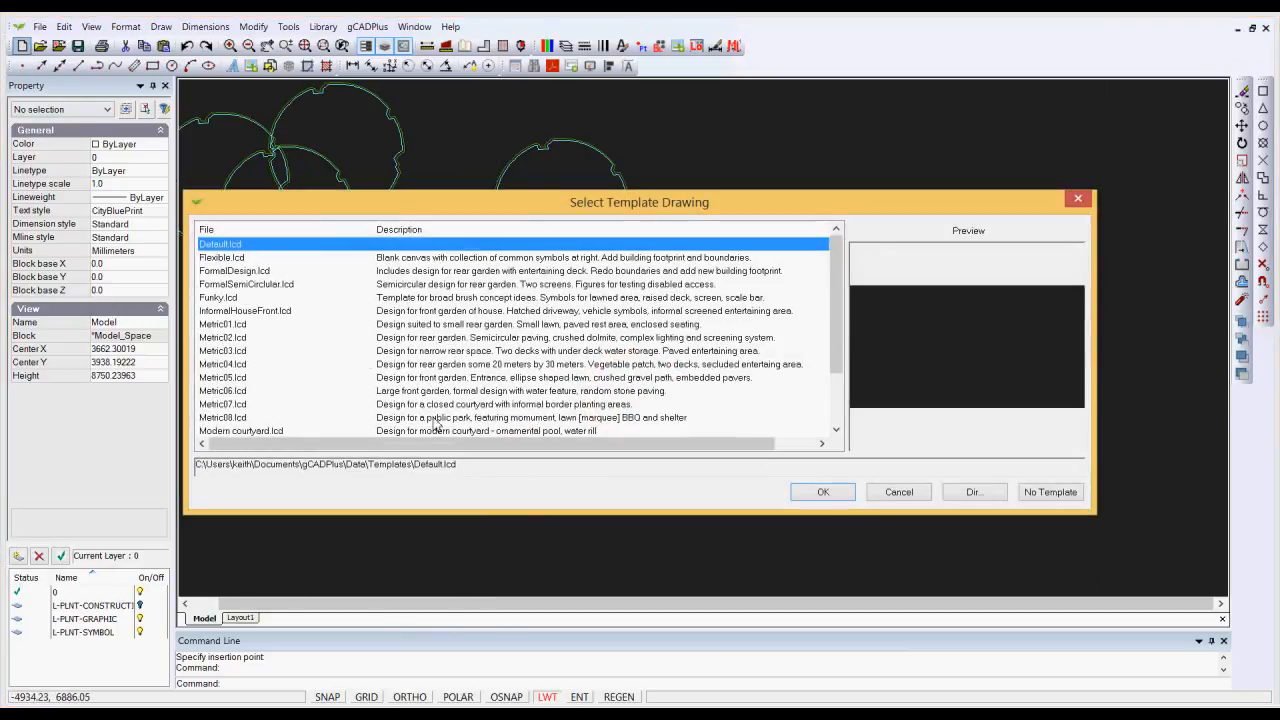
{"action": "left_click", "coordinate": [1052, 492]}
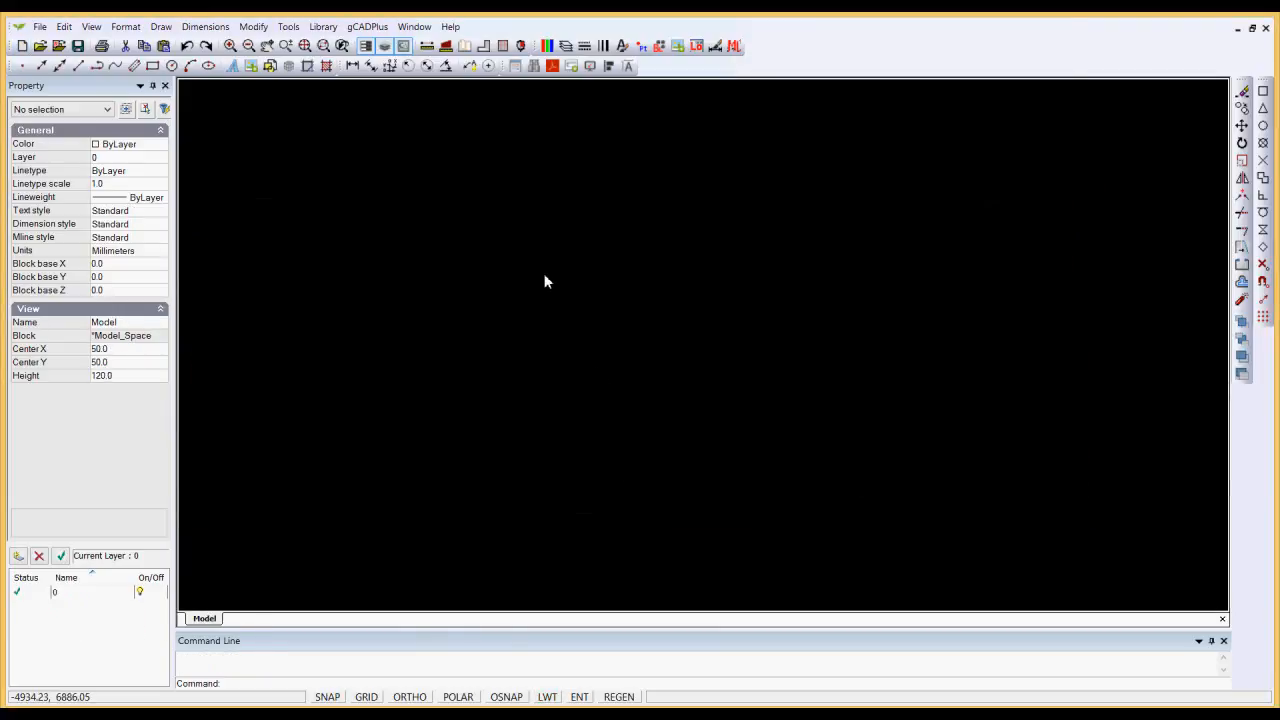
{"action": "left_click", "coordinate": [565, 46]}
{"action": "left_click", "coordinate": [910, 572]}
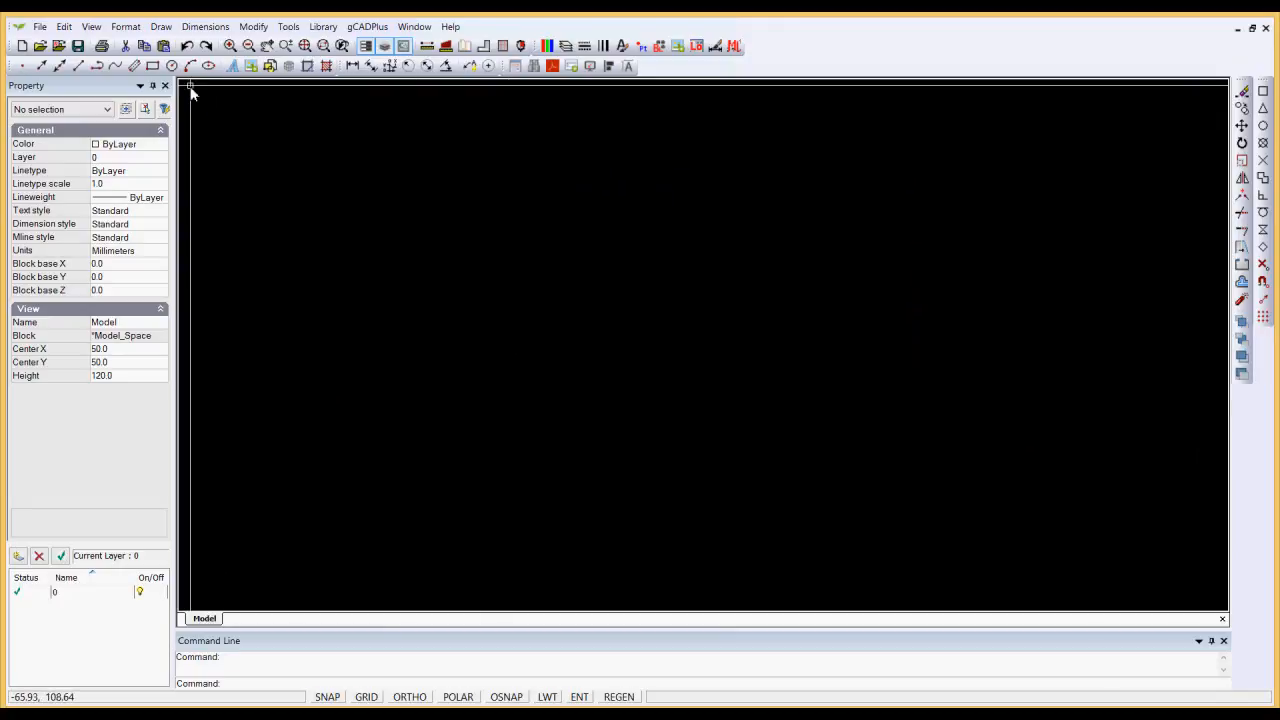
Step: Draw a circle centred at 0,0 with a radius of 2000 and fit it in the view
{"action": "left_click", "coordinate": [161, 27]}
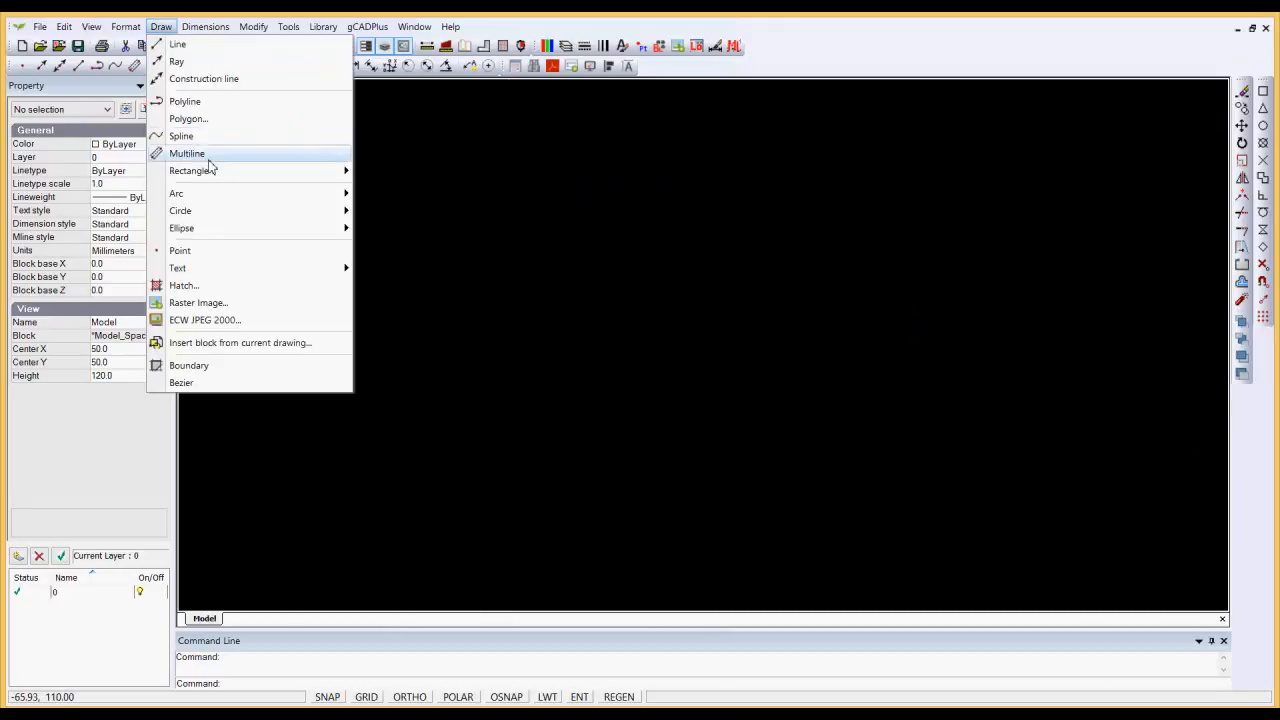
{"action": "mouse_move", "coordinate": [208, 215]}
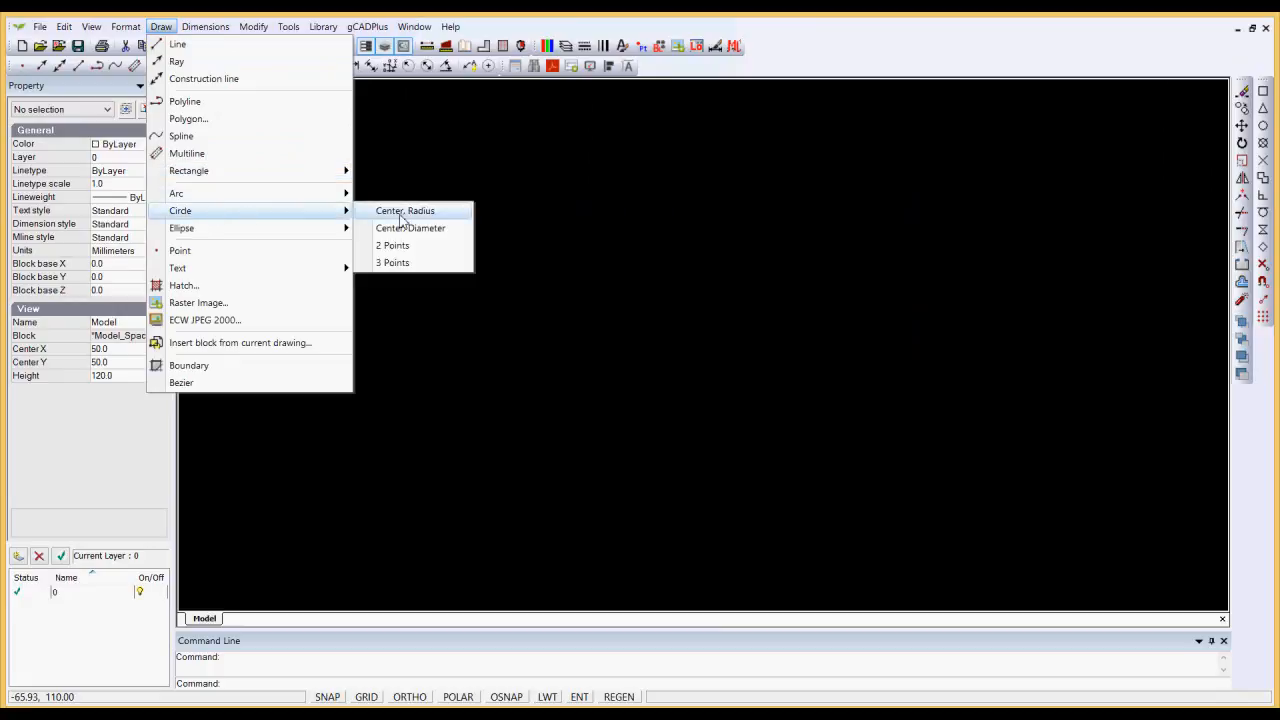
{"action": "left_click", "coordinate": [400, 211]}
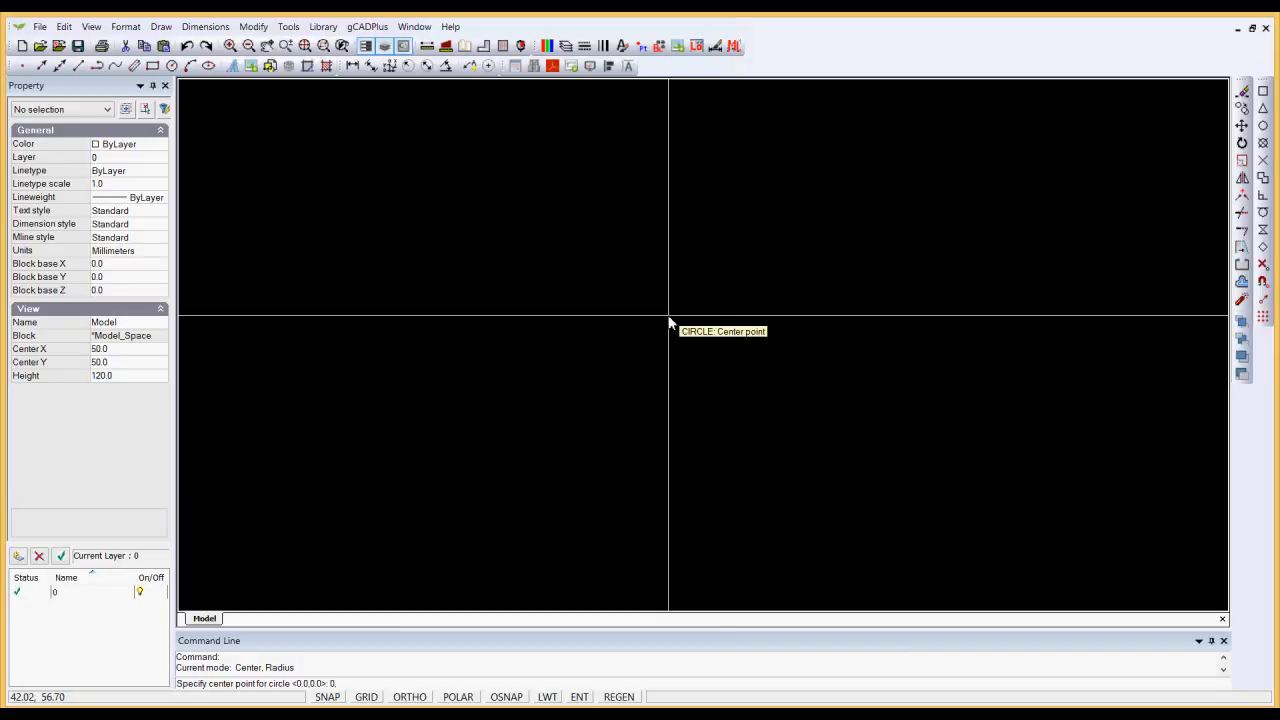
{"action": "key", "text": "Return"}
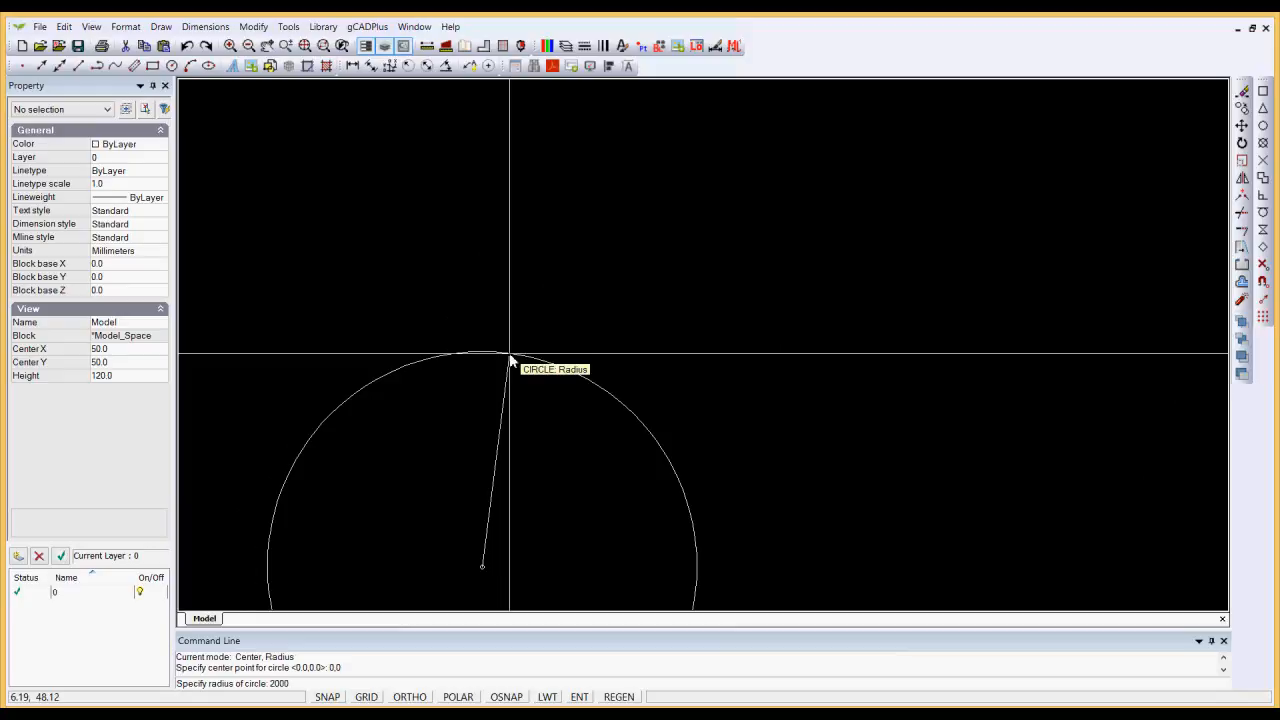
{"action": "key", "text": "Return"}
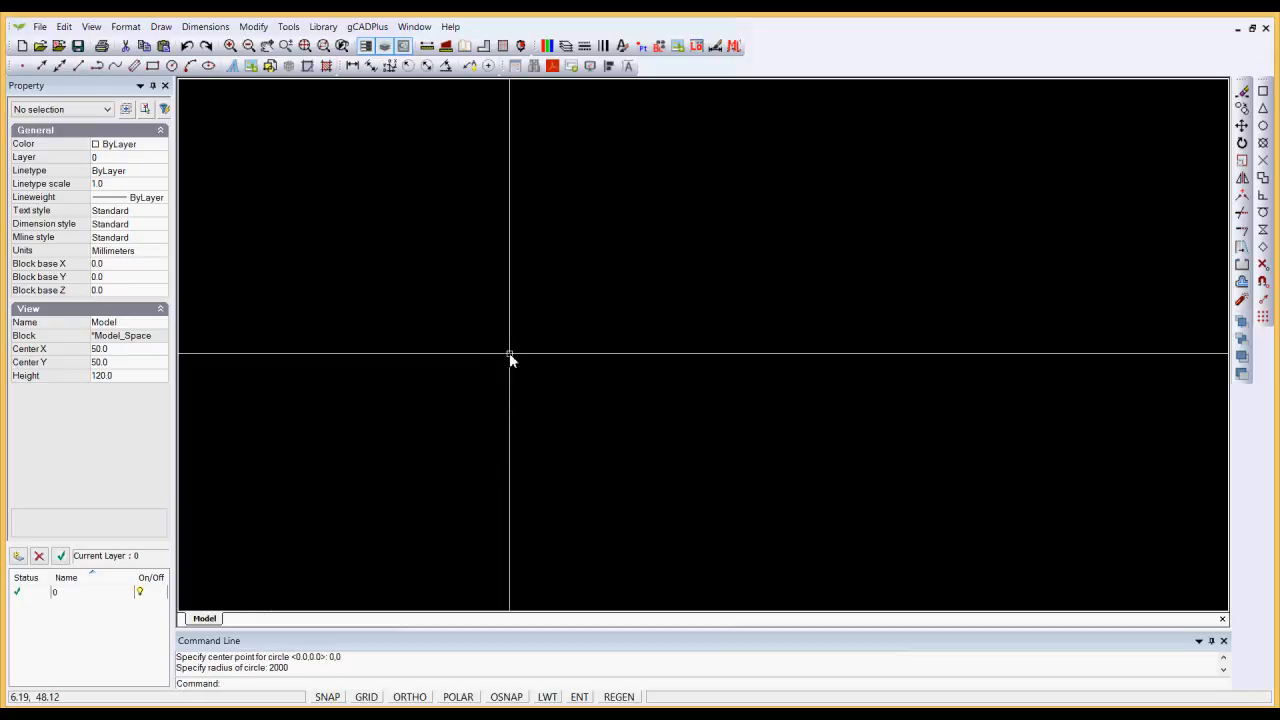
{"action": "right_click", "coordinate": [592, 305]}
{"action": "left_click", "coordinate": [649, 334]}
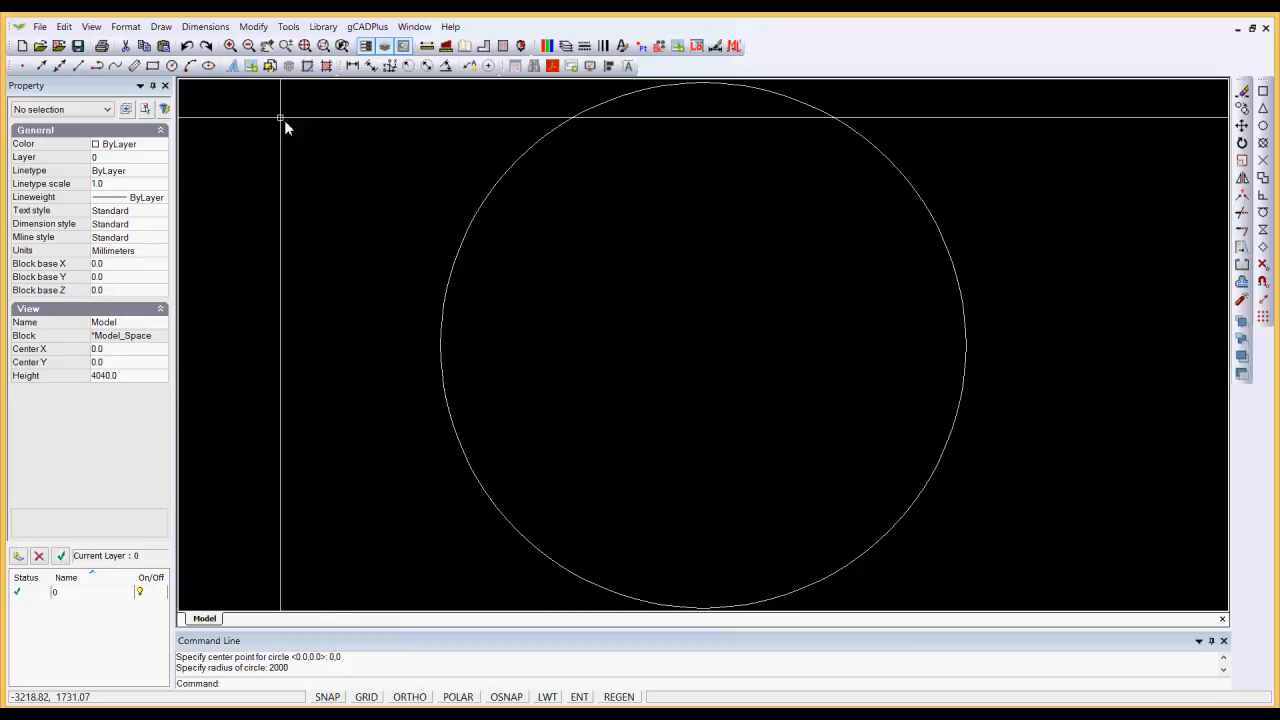
Step: Draw a concentric circle with a radius of 100, snapping its centre to that of the large circle
{"action": "left_click", "coordinate": [160, 28]}
{"action": "mouse_move", "coordinate": [203, 211]}
{"action": "left_click", "coordinate": [424, 214]}
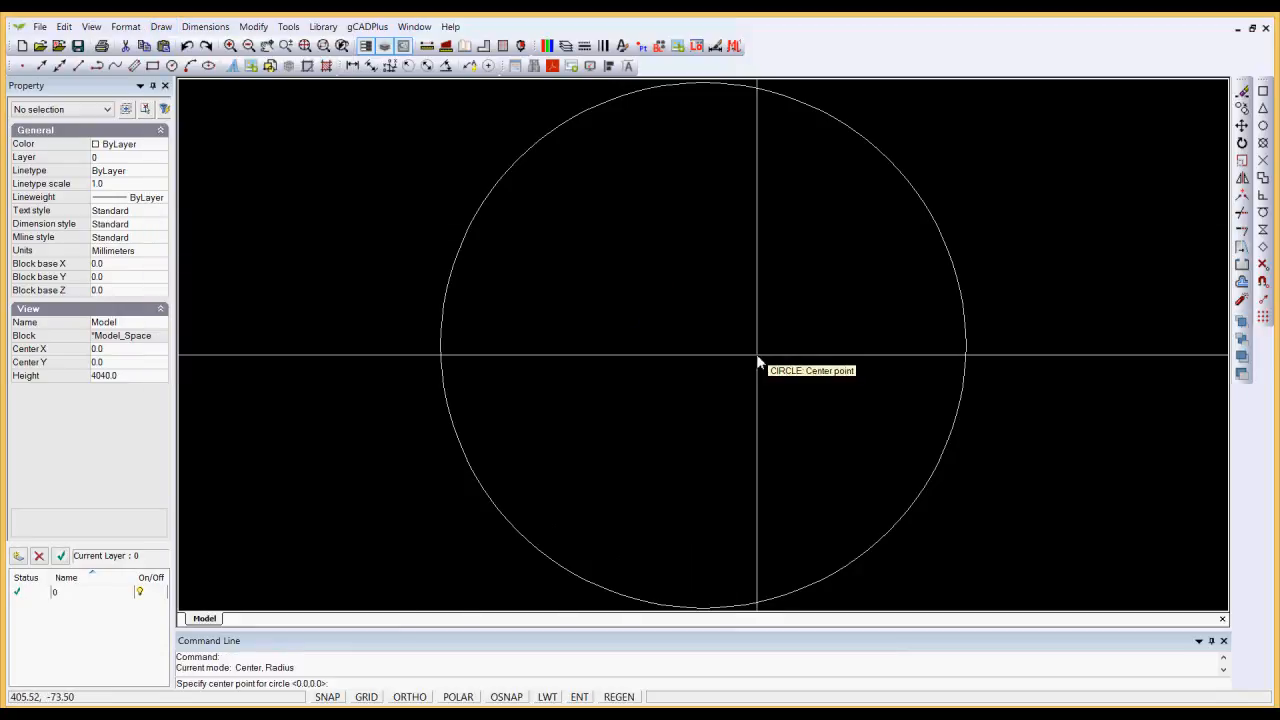
{"action": "key", "text": "F3"}
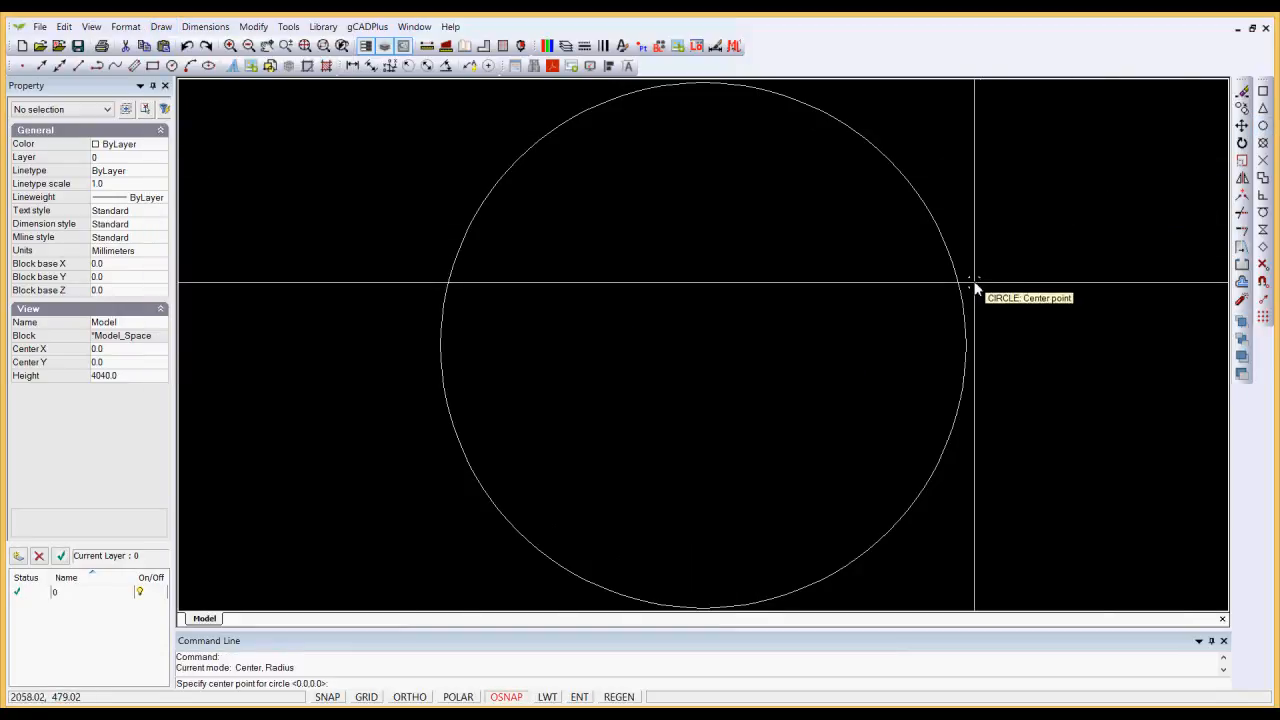
{"action": "left_click", "coordinate": [963, 300]}
{"action": "key", "text": "F3"}
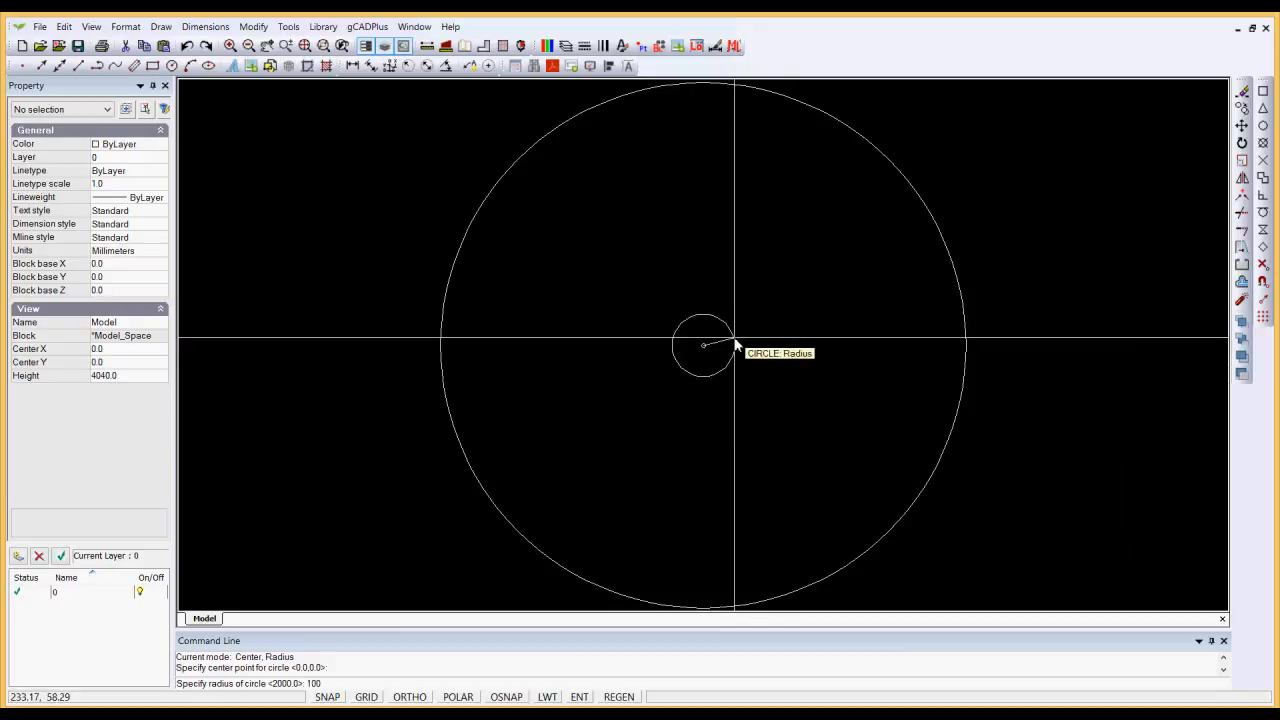
{"action": "key", "text": "Return"}
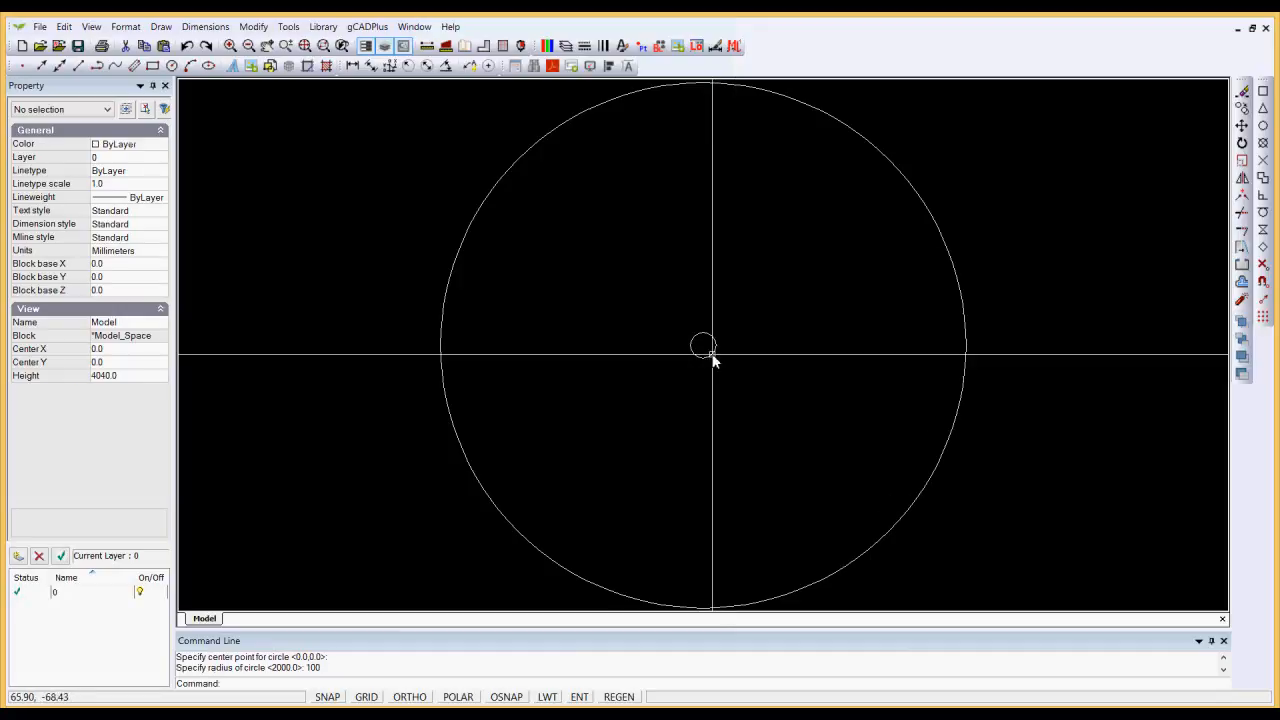
Step: Turn on the fill for the small centre circle and clear the selection
{"action": "left_click", "coordinate": [712, 356]}
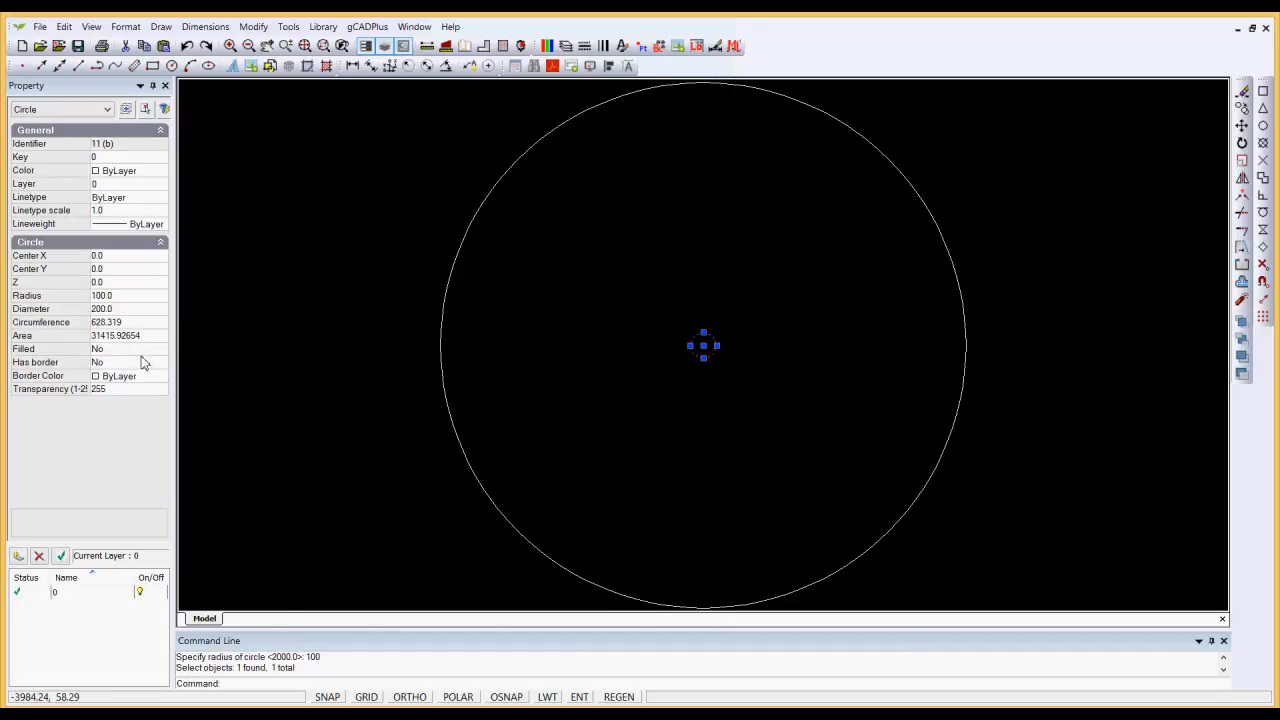
{"action": "double_click", "coordinate": [137, 351]}
{"action": "key", "text": "Escape"}
{"action": "scroll", "coordinate": [424, 343], "scroll_direction": "down", "scroll_amount": 1}
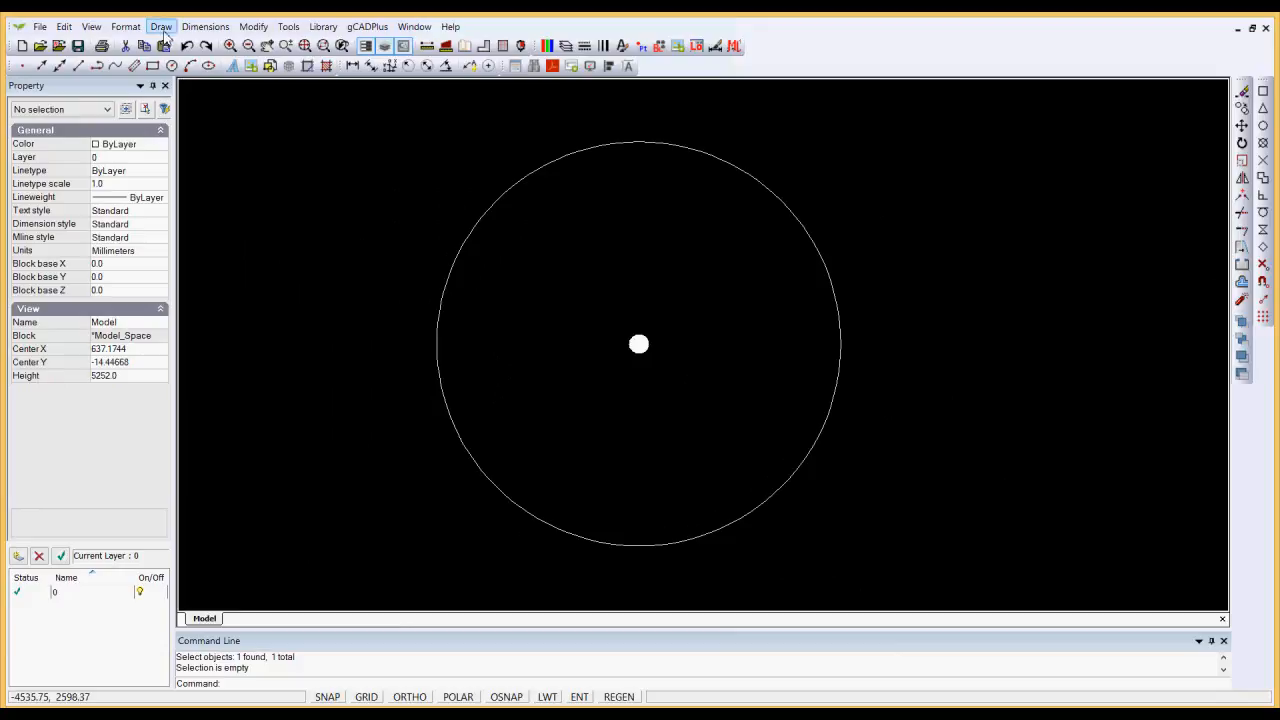
Step: Set the current colour to Red and draw a rising diagonal line through the centre, extending just past the large circle on both sides
{"action": "left_click", "coordinate": [157, 150]}
{"action": "left_click", "coordinate": [160, 145]}
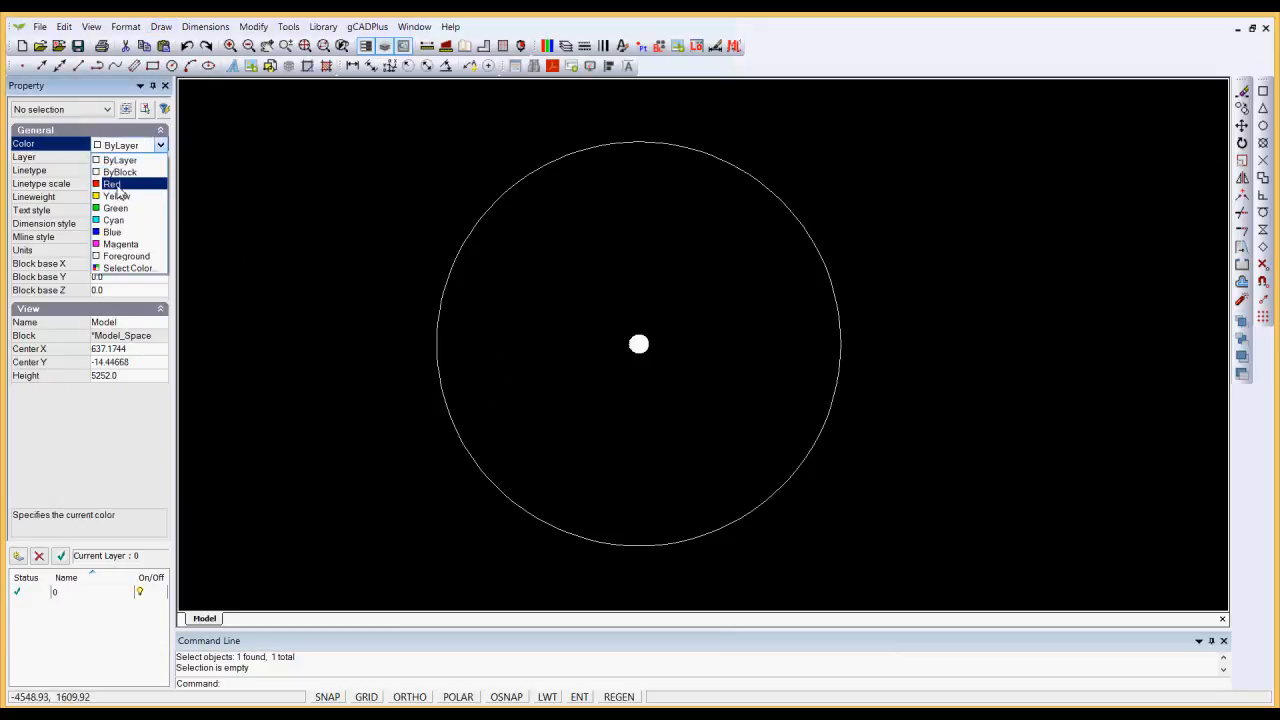
{"action": "left_click", "coordinate": [114, 186]}
{"action": "left_click", "coordinate": [161, 26]}
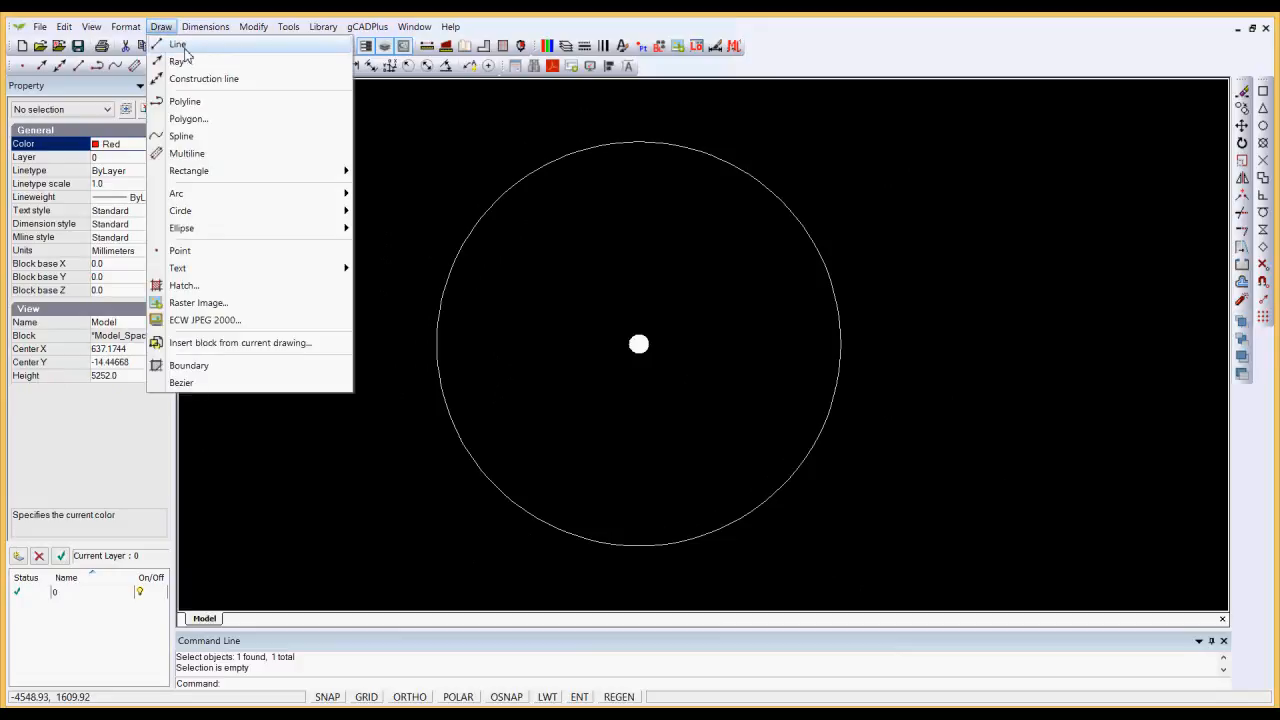
{"action": "left_click", "coordinate": [180, 45]}
{"action": "left_click", "coordinate": [443, 457]}
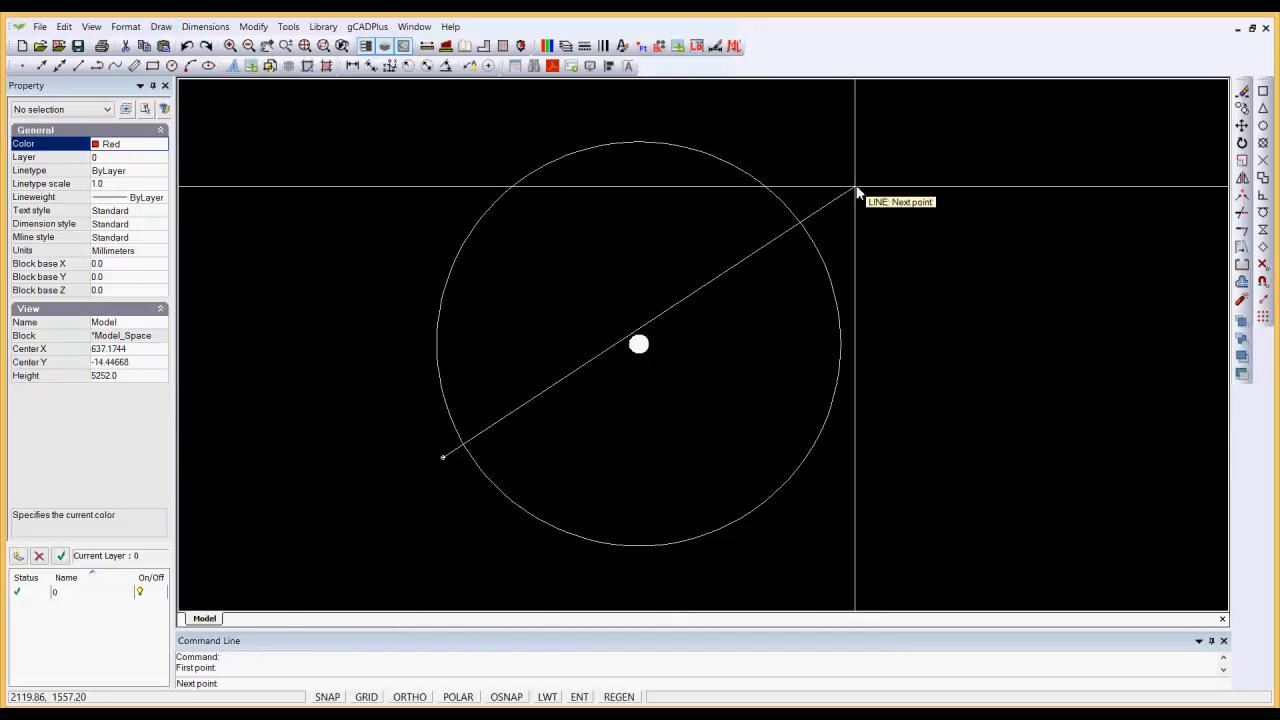
{"action": "left_click", "coordinate": [845, 222]}
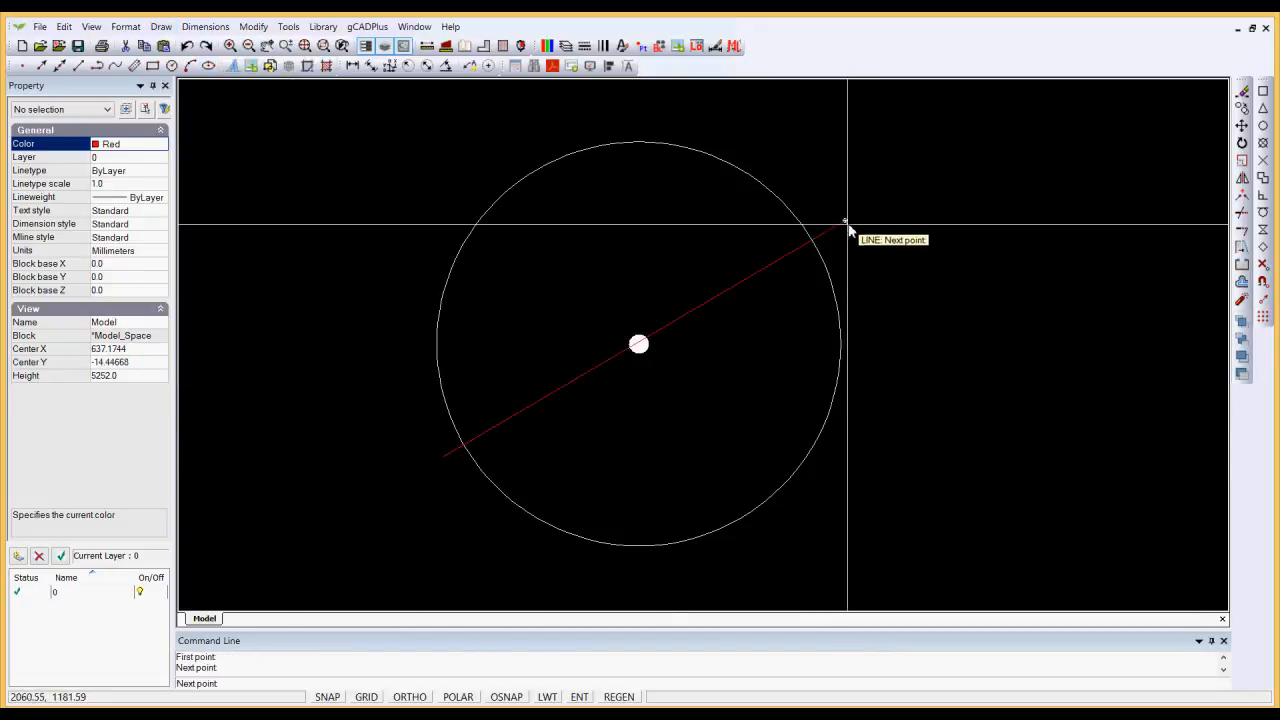
{"action": "right_click", "coordinate": [847, 222]}
{"action": "left_click", "coordinate": [884, 238]}
Step: Draw a second red line through the centre, falling from beyond the large circle's upper left edge to its lower right edge
{"action": "right_click", "coordinate": [886, 240]}
{"action": "left_click", "coordinate": [910, 246]}
{"action": "left_click", "coordinate": [462, 190]}
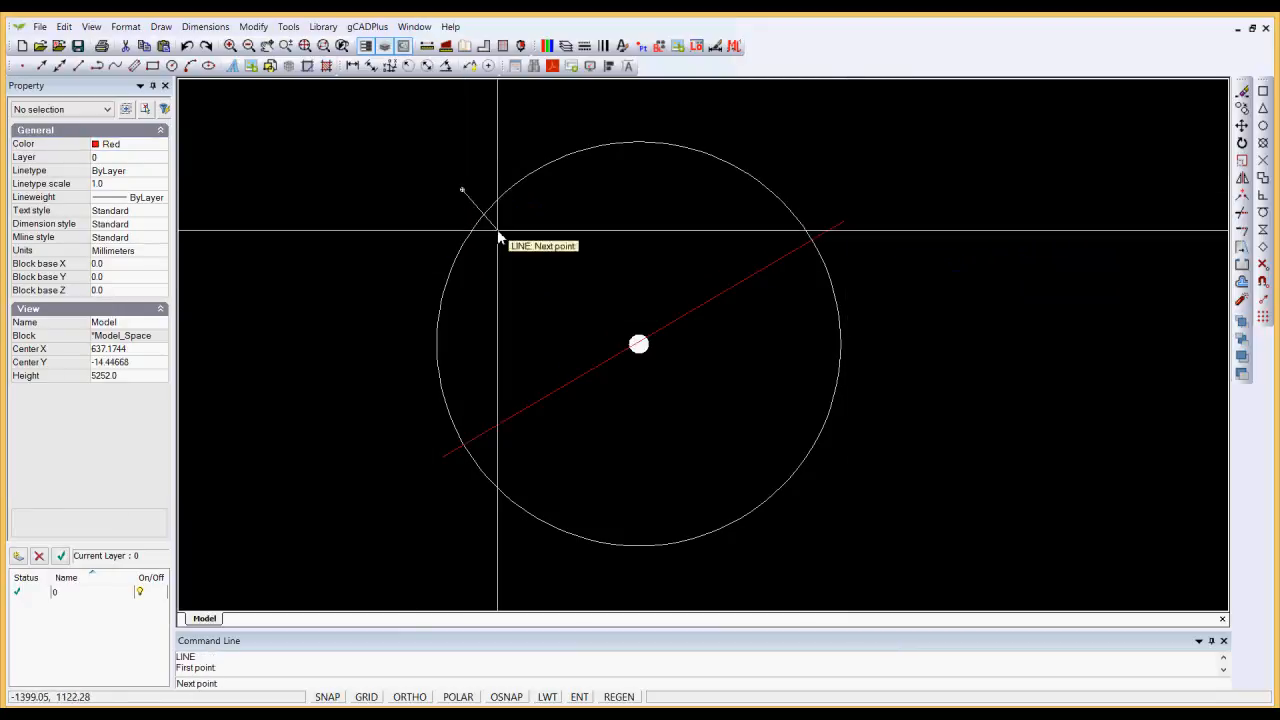
{"action": "left_click", "coordinate": [798, 490]}
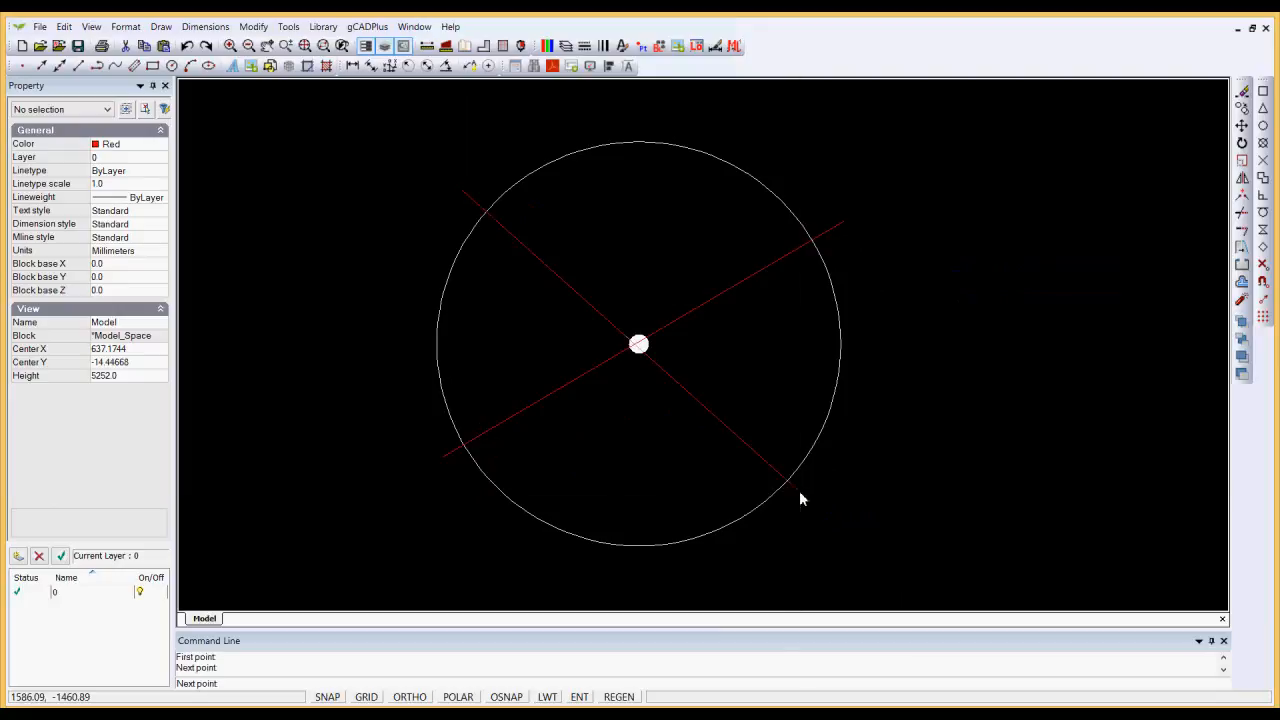
{"action": "right_click", "coordinate": [920, 378]}
{"action": "left_click", "coordinate": [950, 387]}
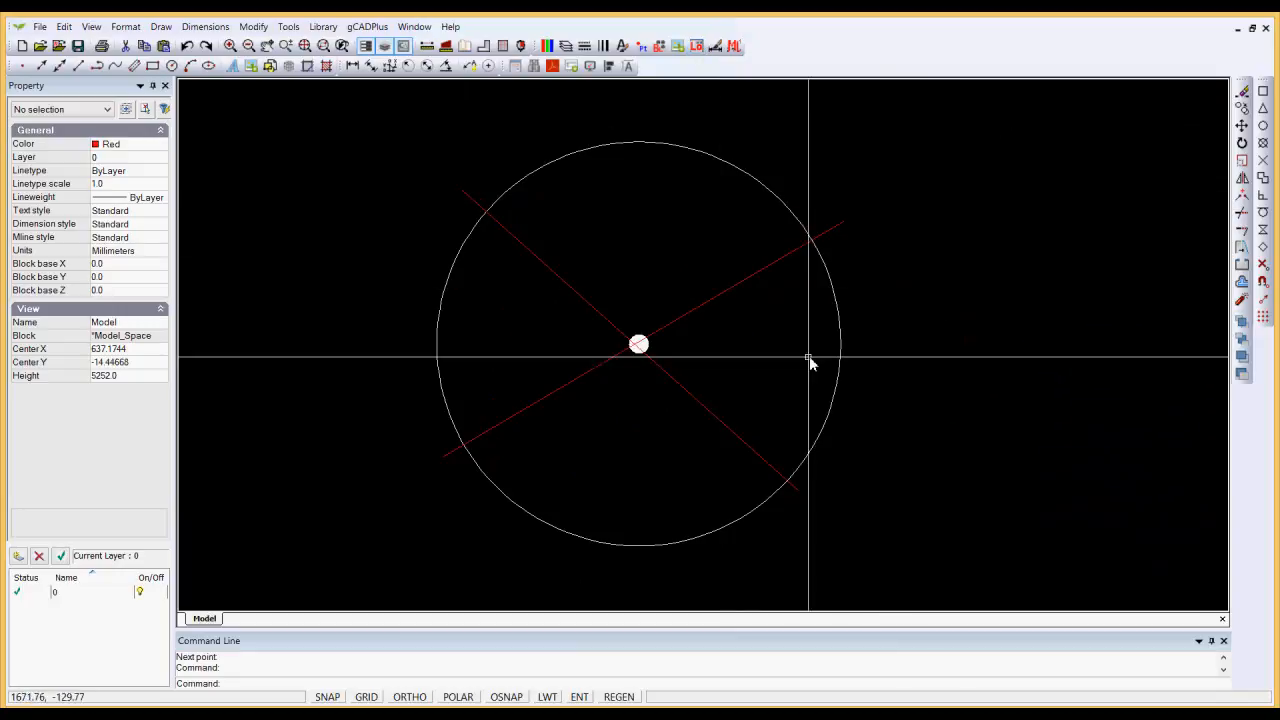
Step: Rotate both red lines together slightly counterclockwise about a point near the small circle's centre, and clear the selection
{"action": "left_click", "coordinate": [735, 298]}
{"action": "left_click", "coordinate": [592, 304]}
{"action": "right_click", "coordinate": [723, 361]}
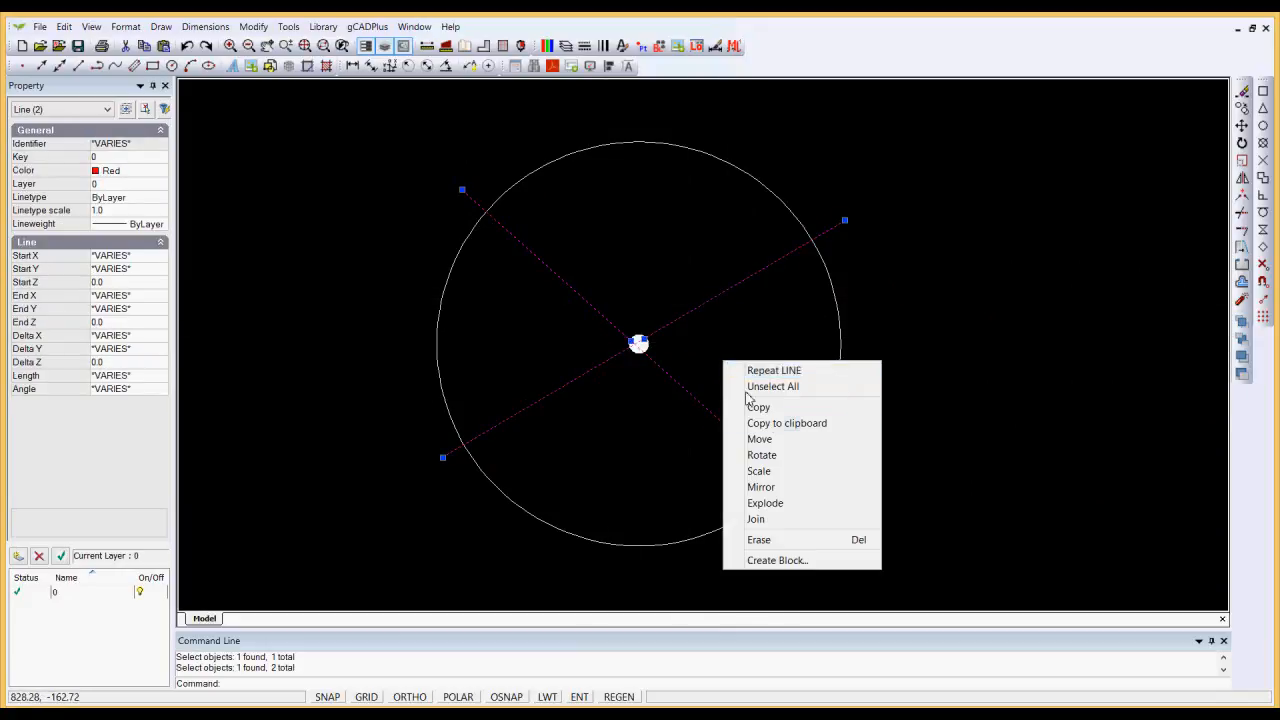
{"action": "left_click", "coordinate": [777, 451]}
{"action": "left_click", "coordinate": [651, 349]}
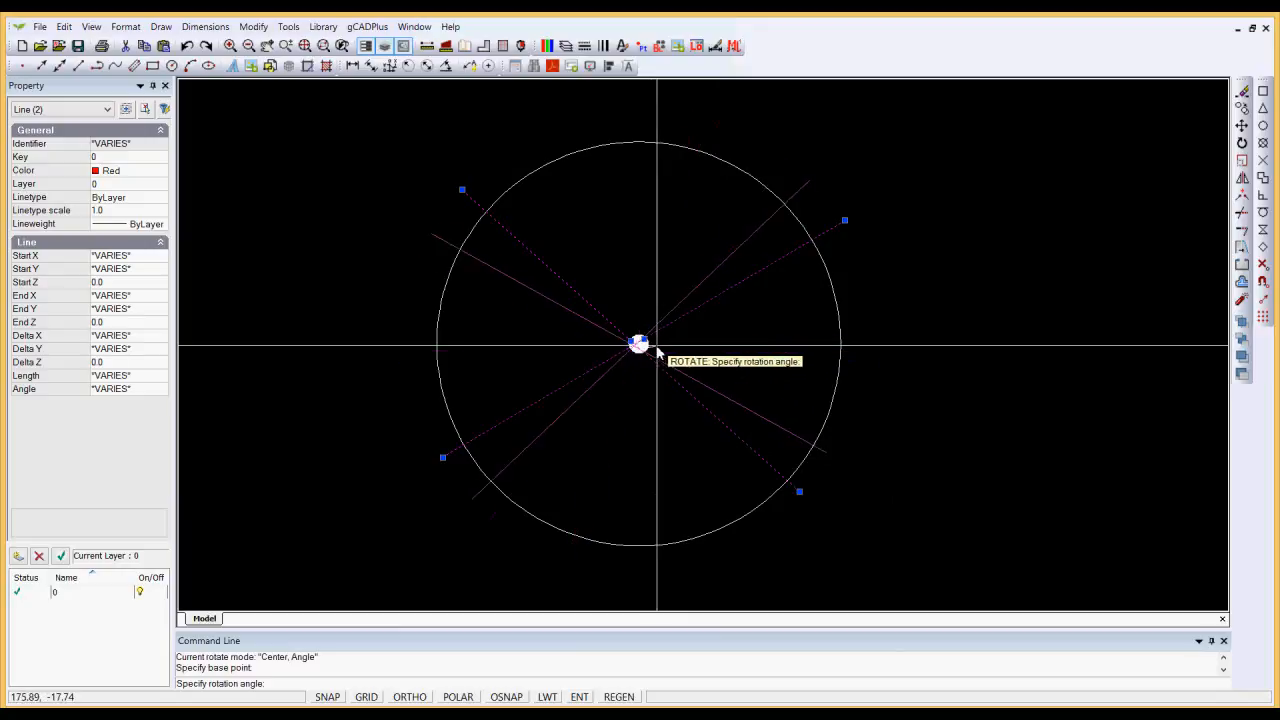
{"action": "left_click", "coordinate": [723, 348]}
{"action": "key", "text": "Escape"}
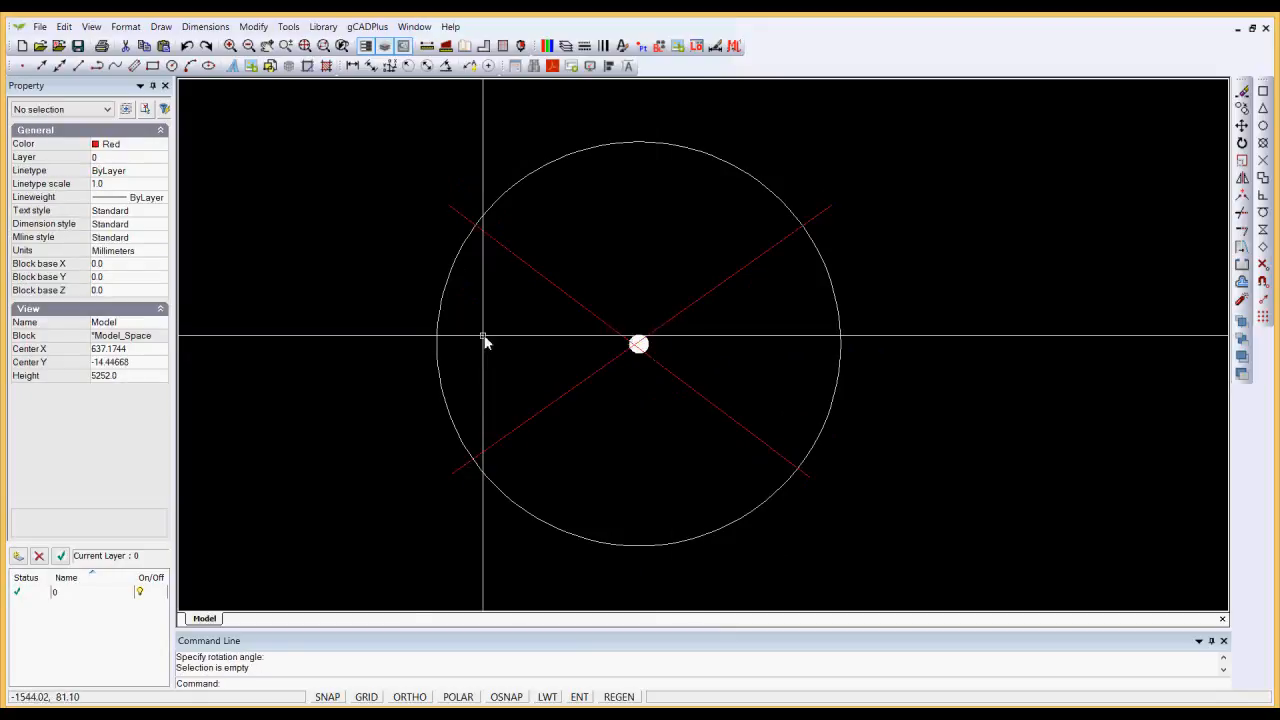
{"action": "scroll", "coordinate": [427, 335], "scroll_direction": "down", "scroll_amount": 1}
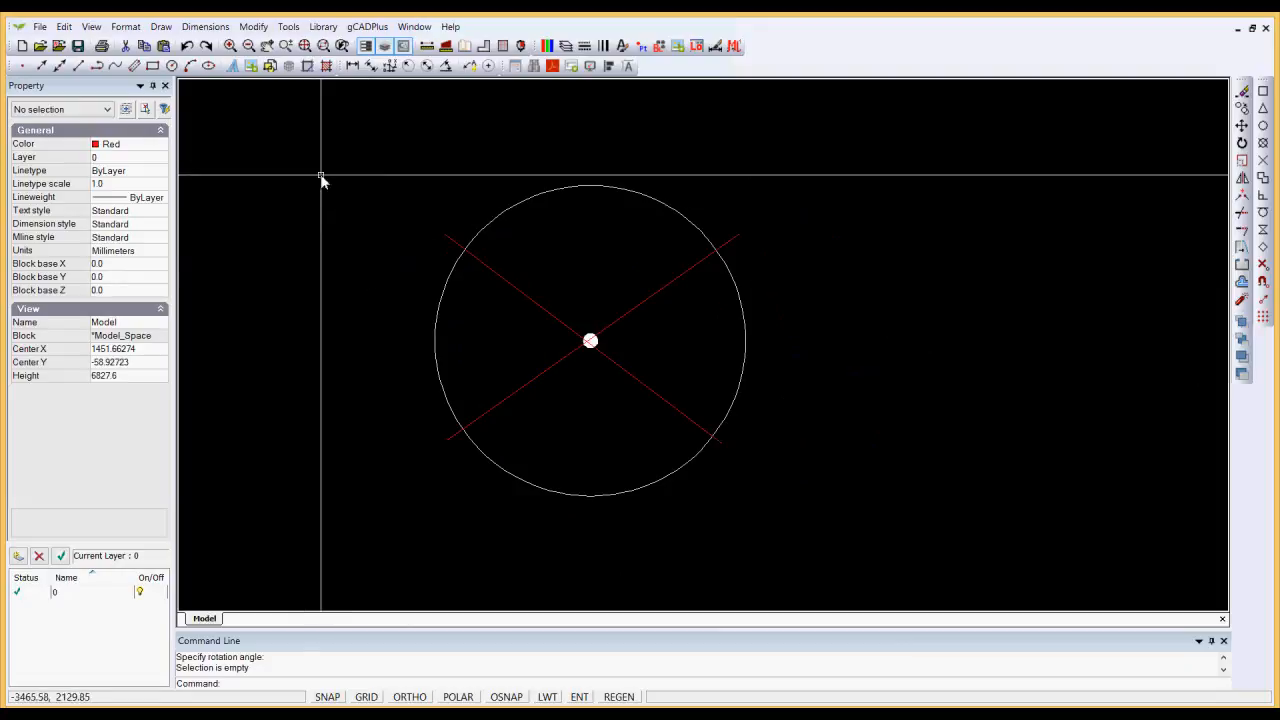
Step: Save the tree symbol drawing as ExistTreeToRemove in the C: drive's Temp folder, and close that drawing
{"action": "left_click", "coordinate": [40, 26]}
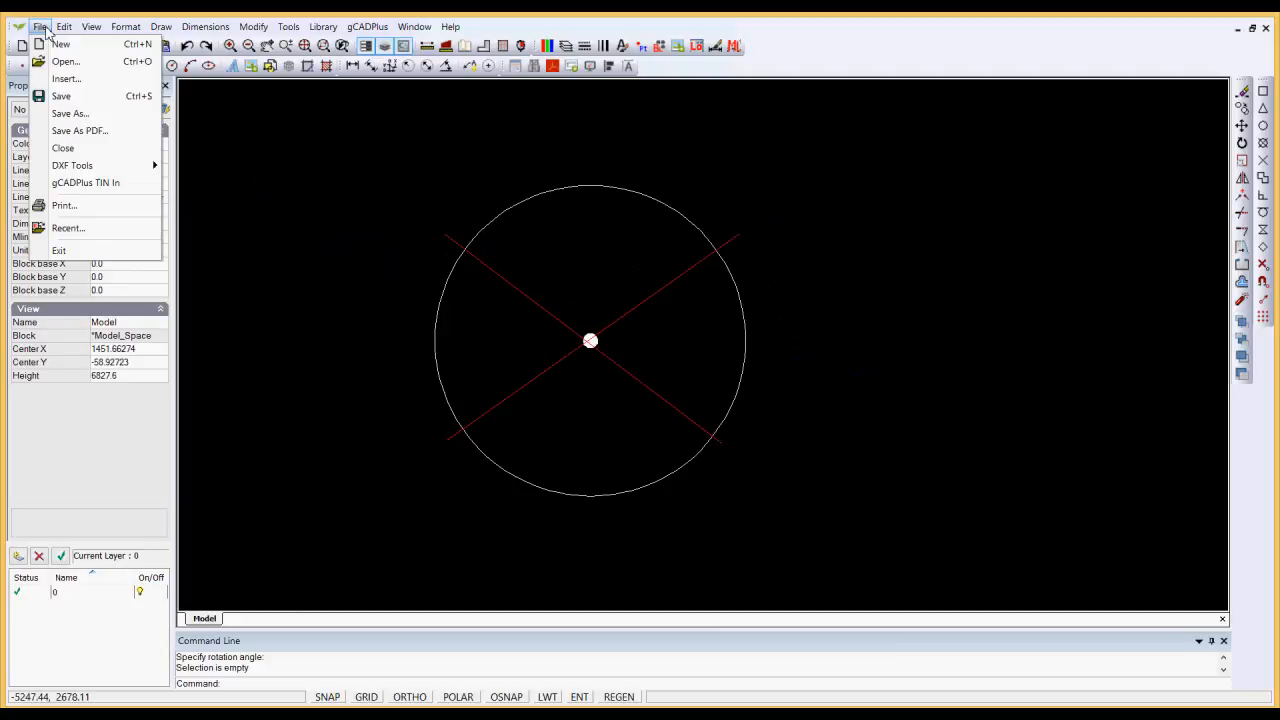
{"action": "left_click", "coordinate": [70, 114]}
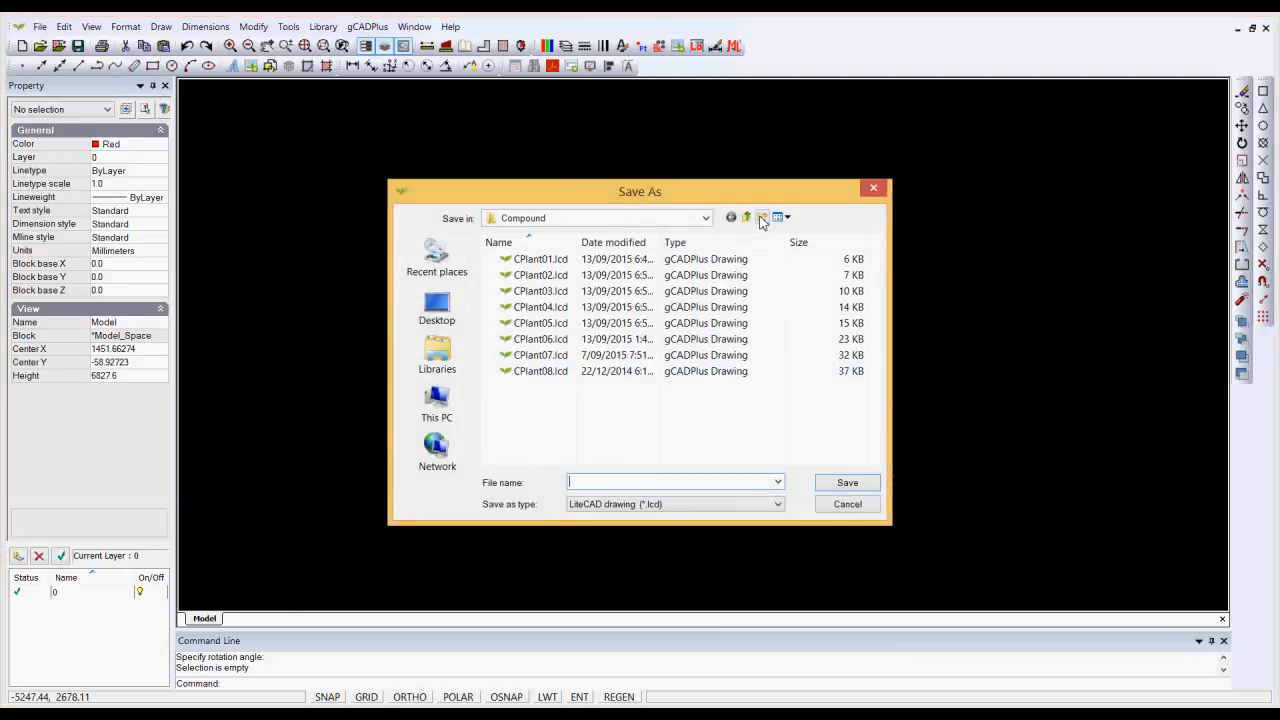
{"action": "left_click", "coordinate": [747, 219]}
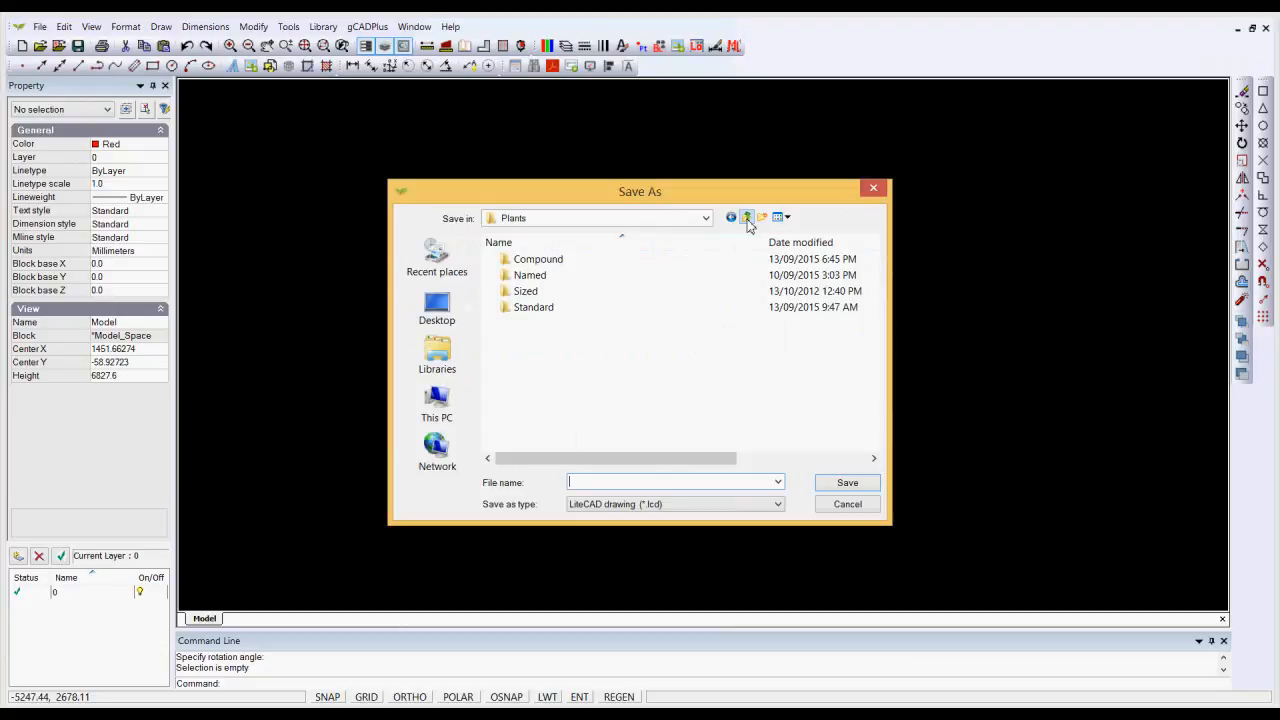
{"action": "left_click", "coordinate": [450, 426]}
{"action": "double_click", "coordinate": [560, 420]}
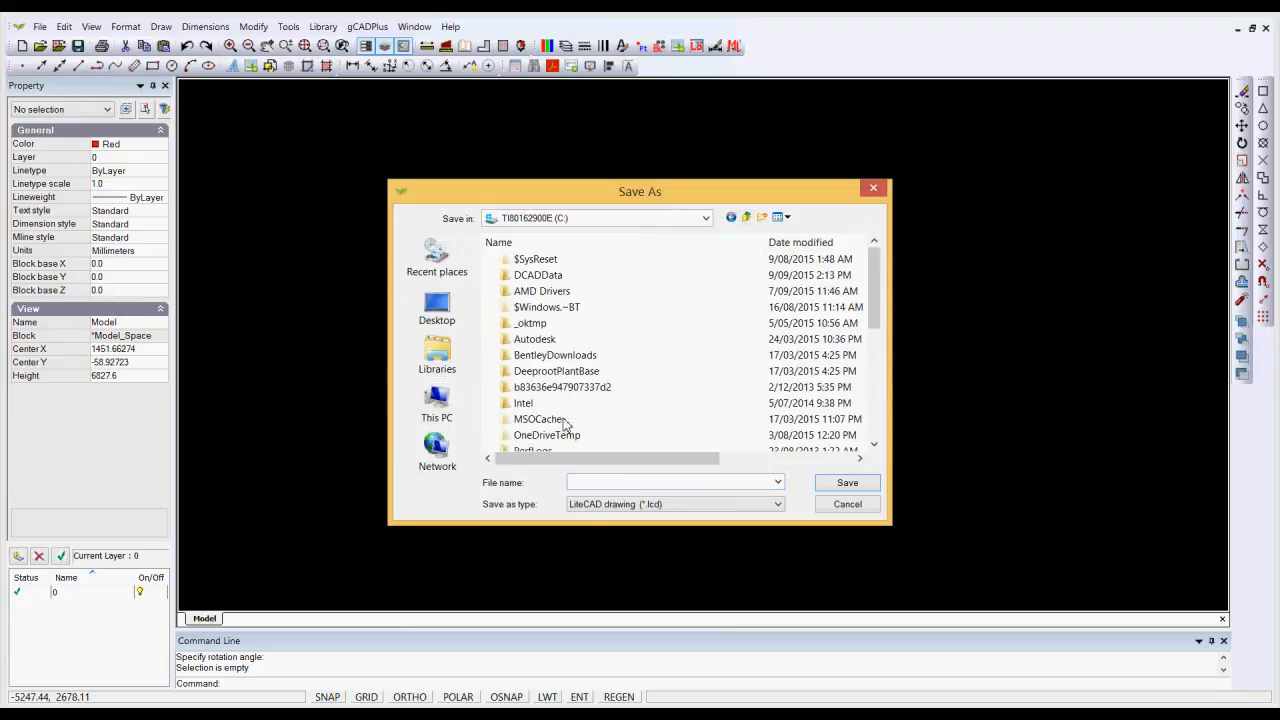
{"action": "scroll", "coordinate": [818, 430], "scroll_direction": "down", "scroll_amount": 4}
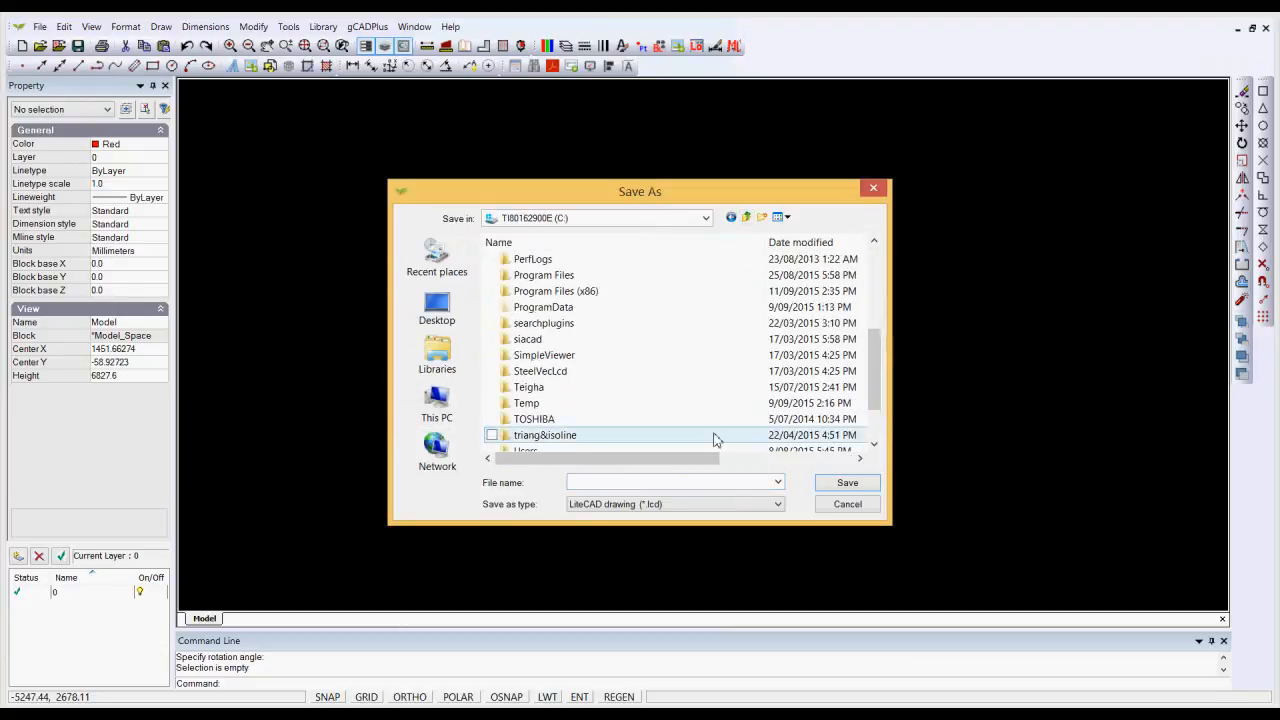
{"action": "double_click", "coordinate": [505, 405]}
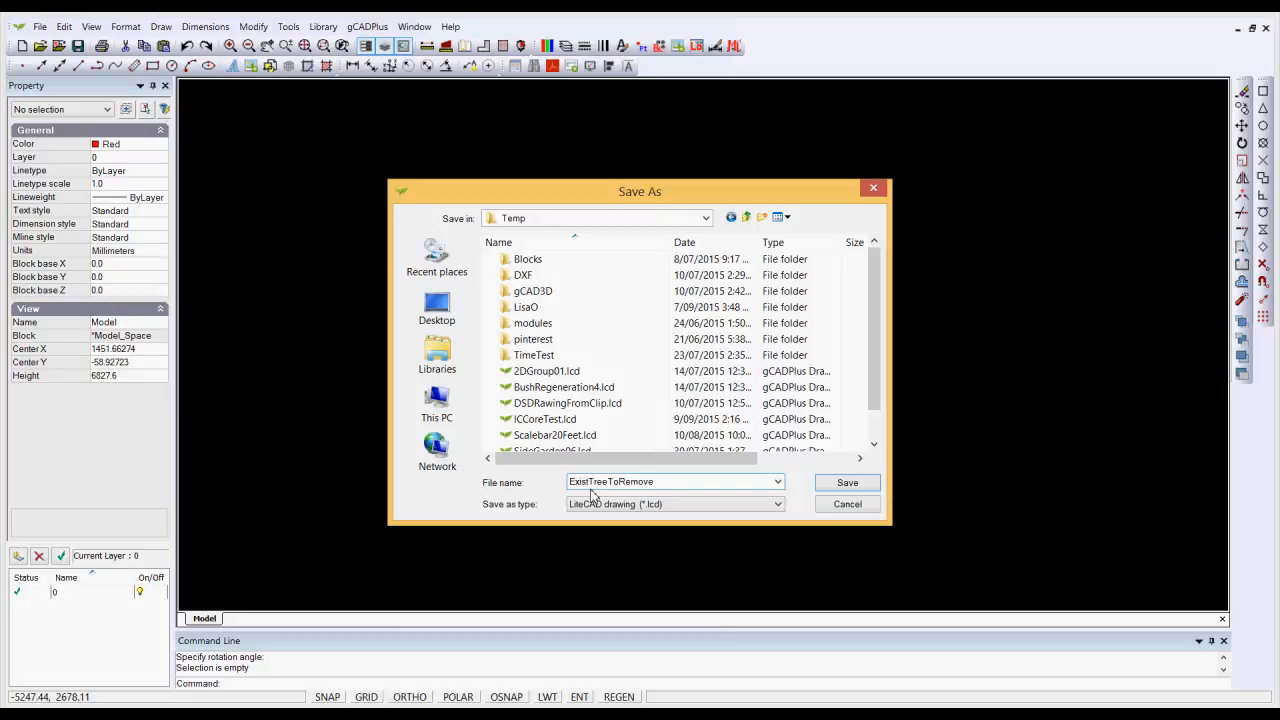
{"action": "left_click", "coordinate": [850, 488]}
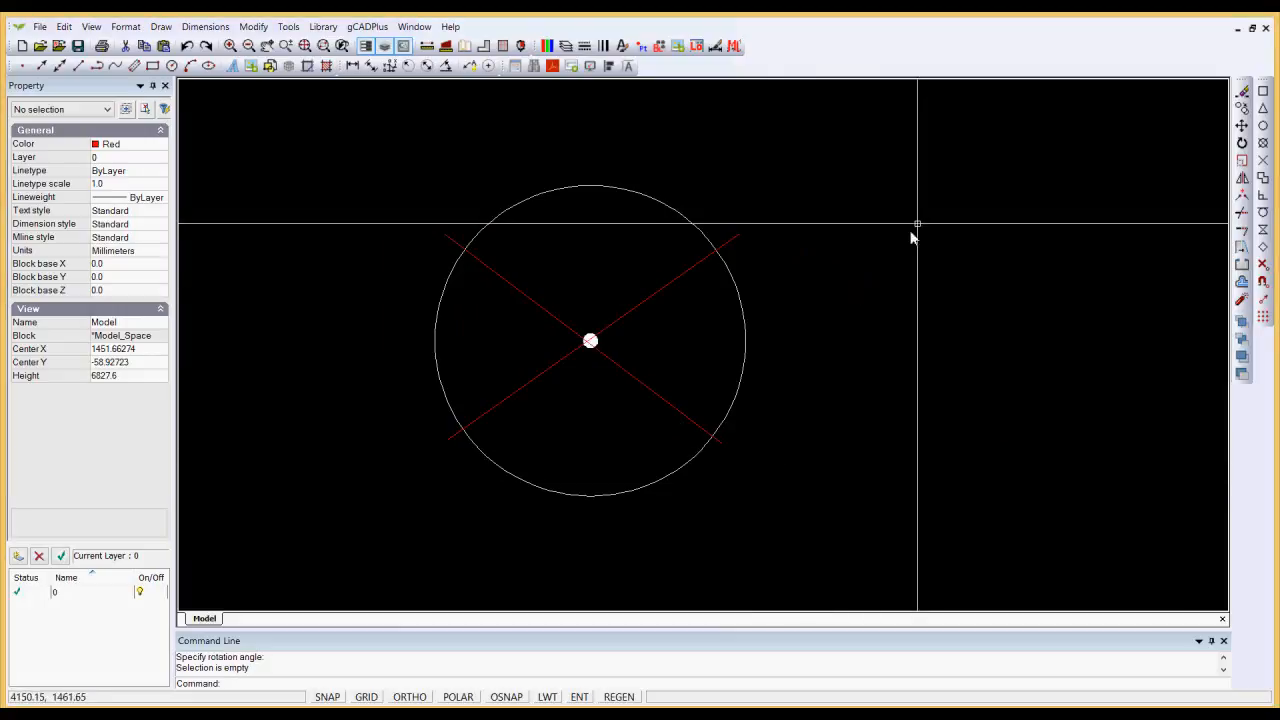
{"action": "left_click", "coordinate": [1265, 29]}
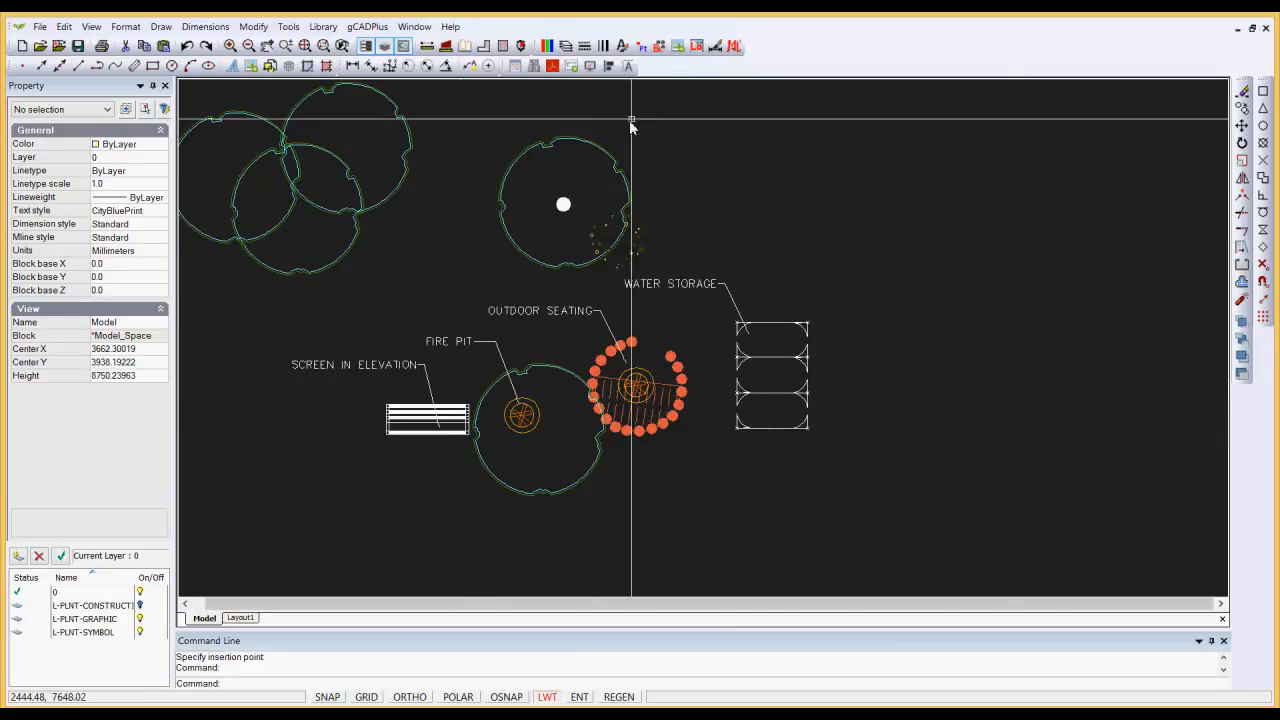
Step: Add the model space of ExistTreeToRemove.lcd from the Temp folder to the landscape drawing's blocks
{"action": "left_click", "coordinate": [659, 46]}
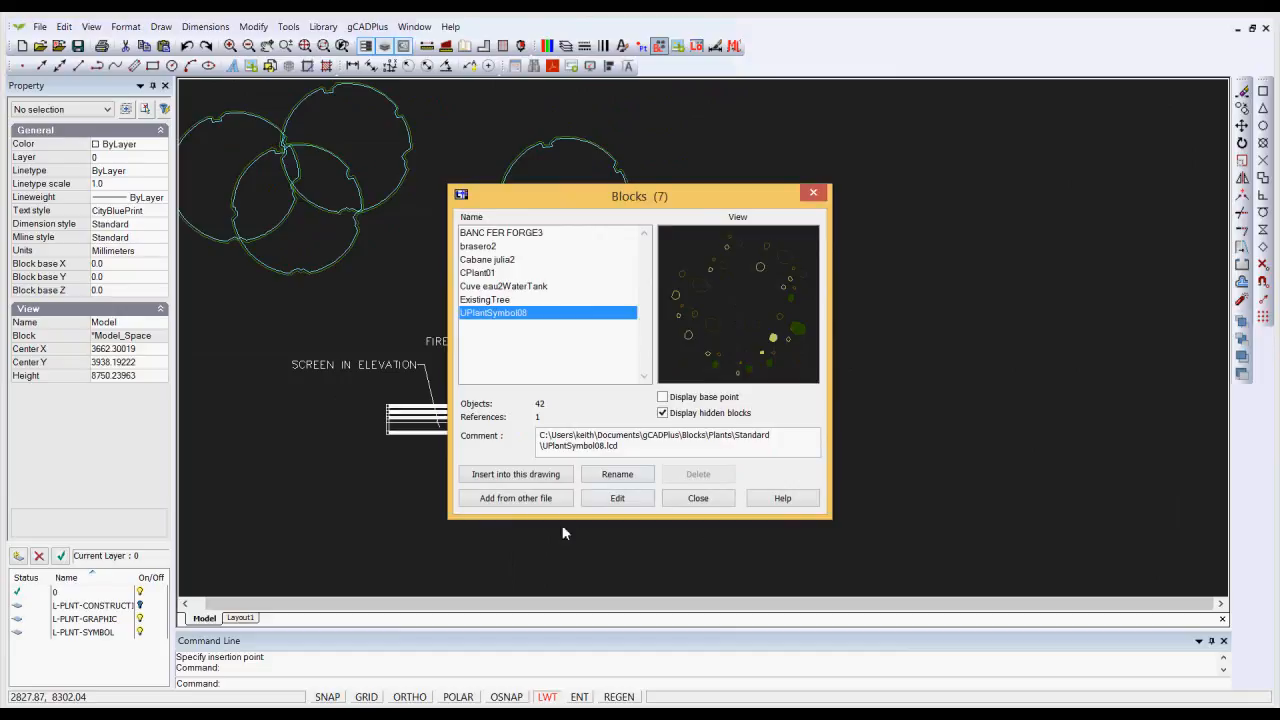
{"action": "left_click", "coordinate": [516, 498]}
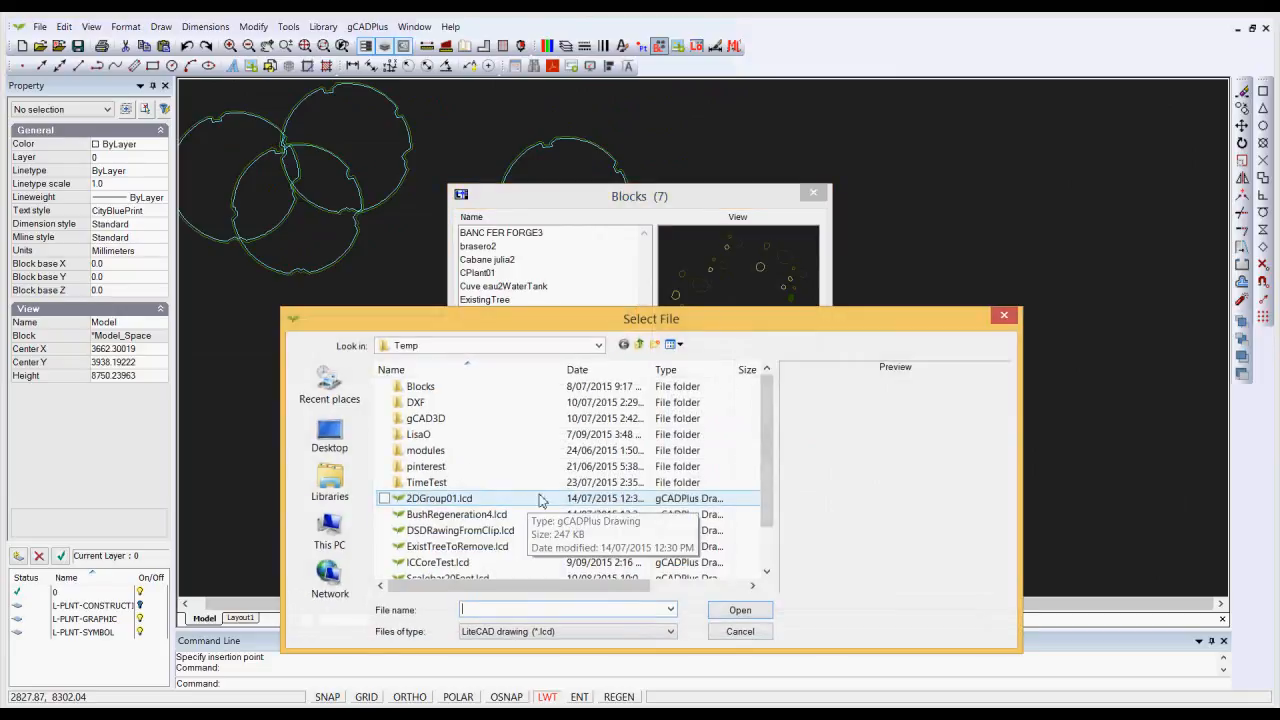
{"action": "scroll", "coordinate": [766, 560], "scroll_direction": "down", "scroll_amount": 1}
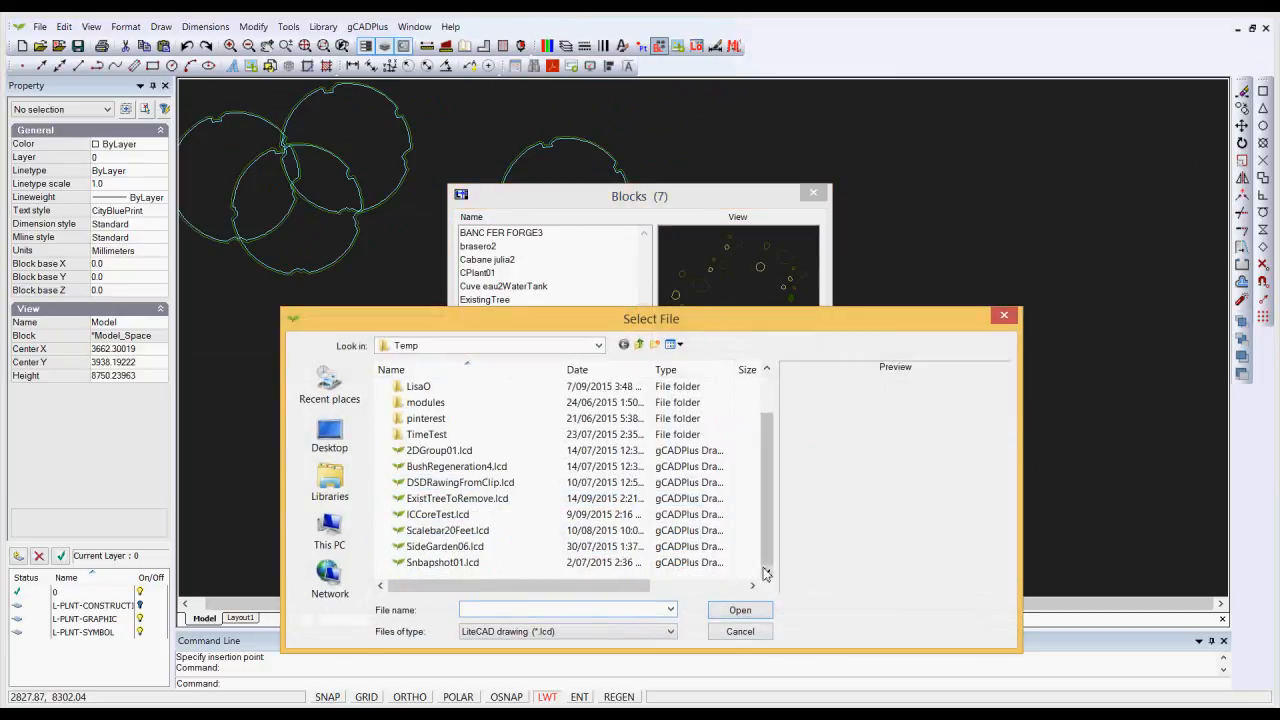
{"action": "left_click", "coordinate": [442, 499]}
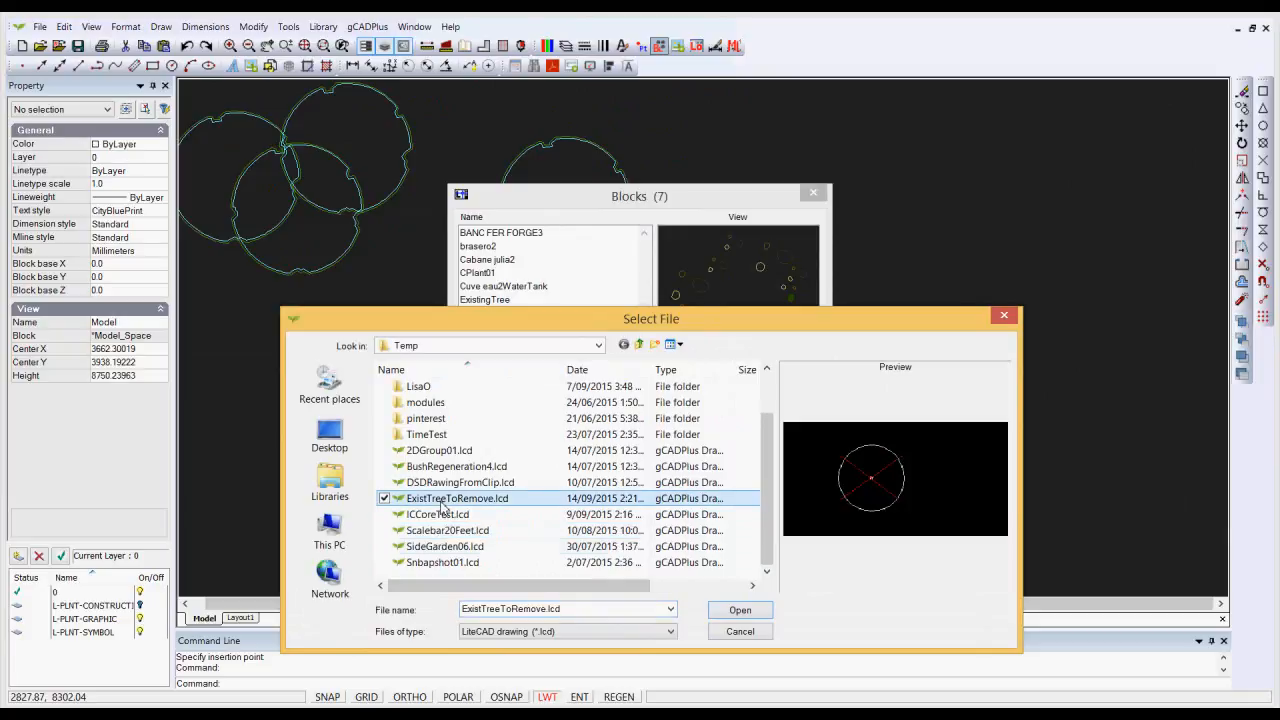
{"action": "left_click", "coordinate": [744, 612]}
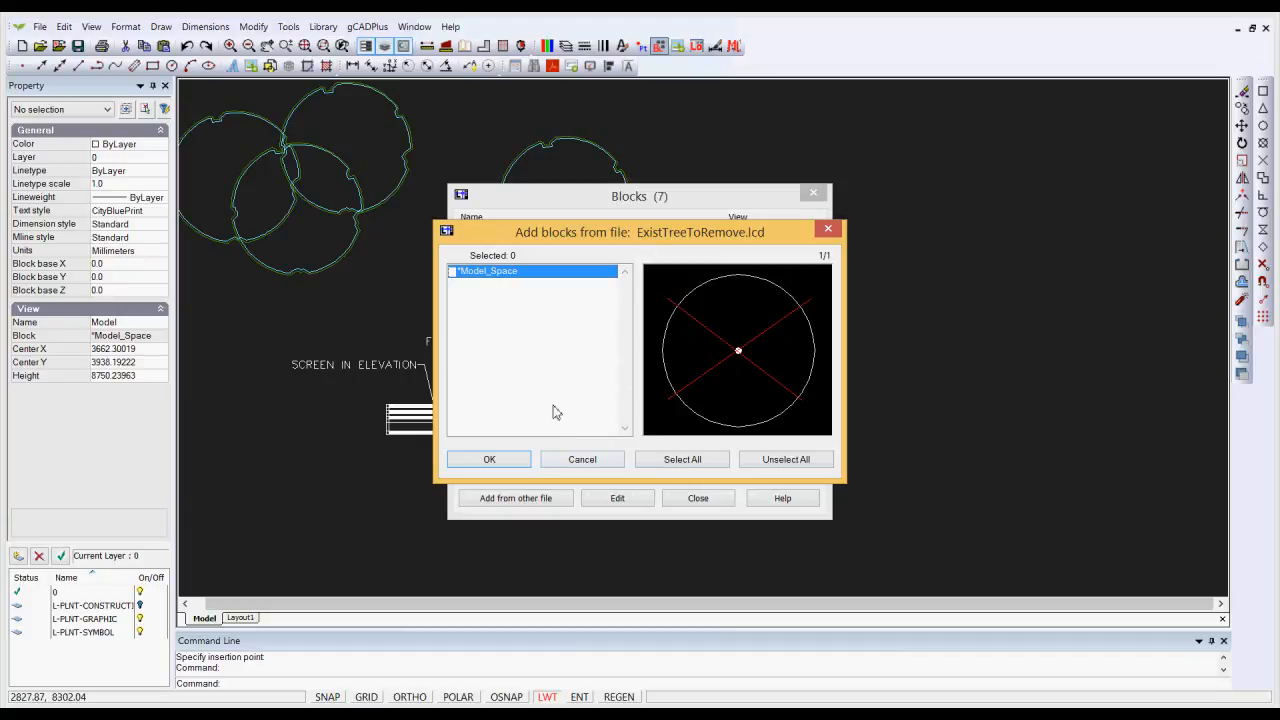
{"action": "left_click", "coordinate": [452, 272]}
{"action": "left_click", "coordinate": [496, 463]}
Step: Insert the ExistTreeToRemove block at scale 1.0 and rotation 0.0 in the empty space above the water storage
{"action": "left_click", "coordinate": [528, 476]}
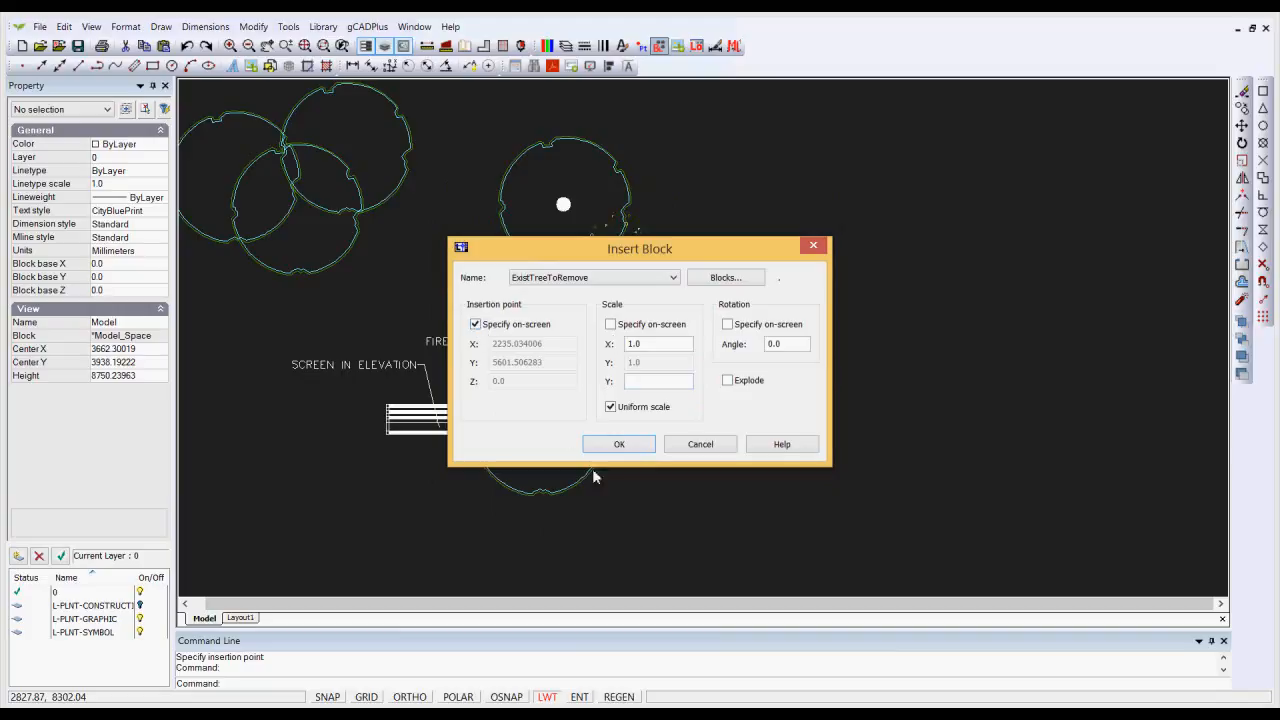
{"action": "left_click", "coordinate": [622, 445]}
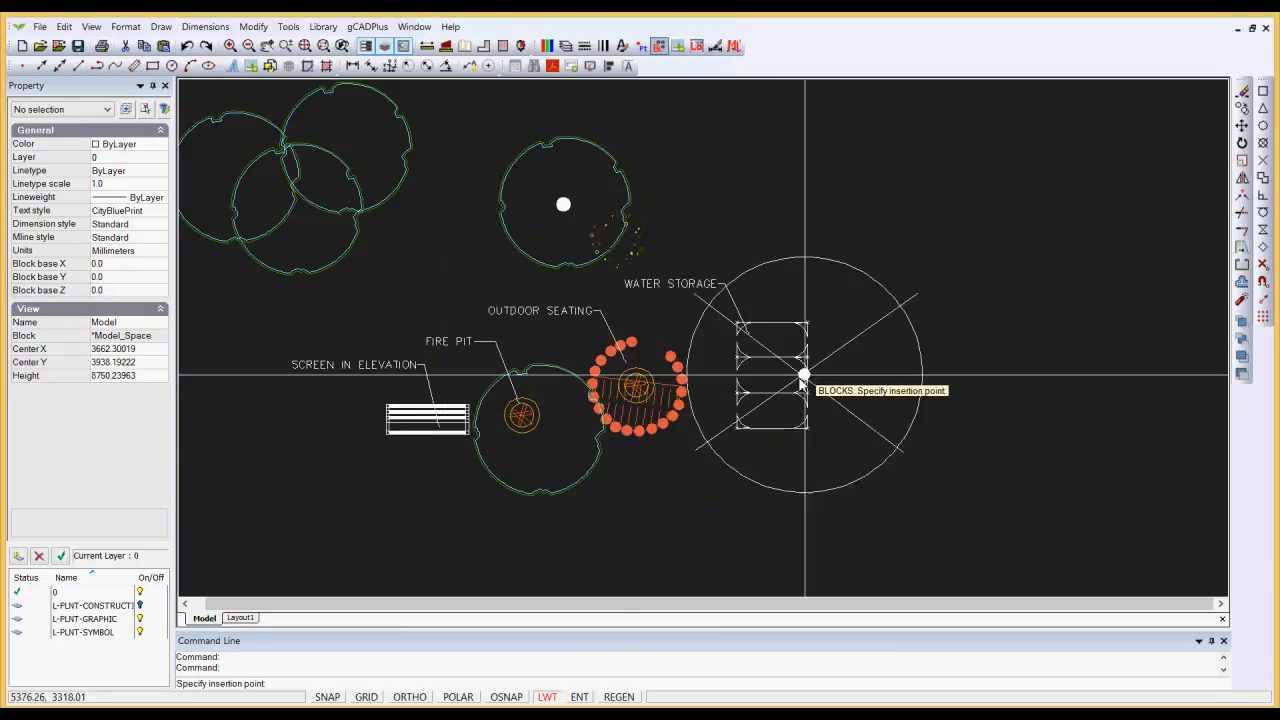
{"action": "left_click", "coordinate": [847, 182]}
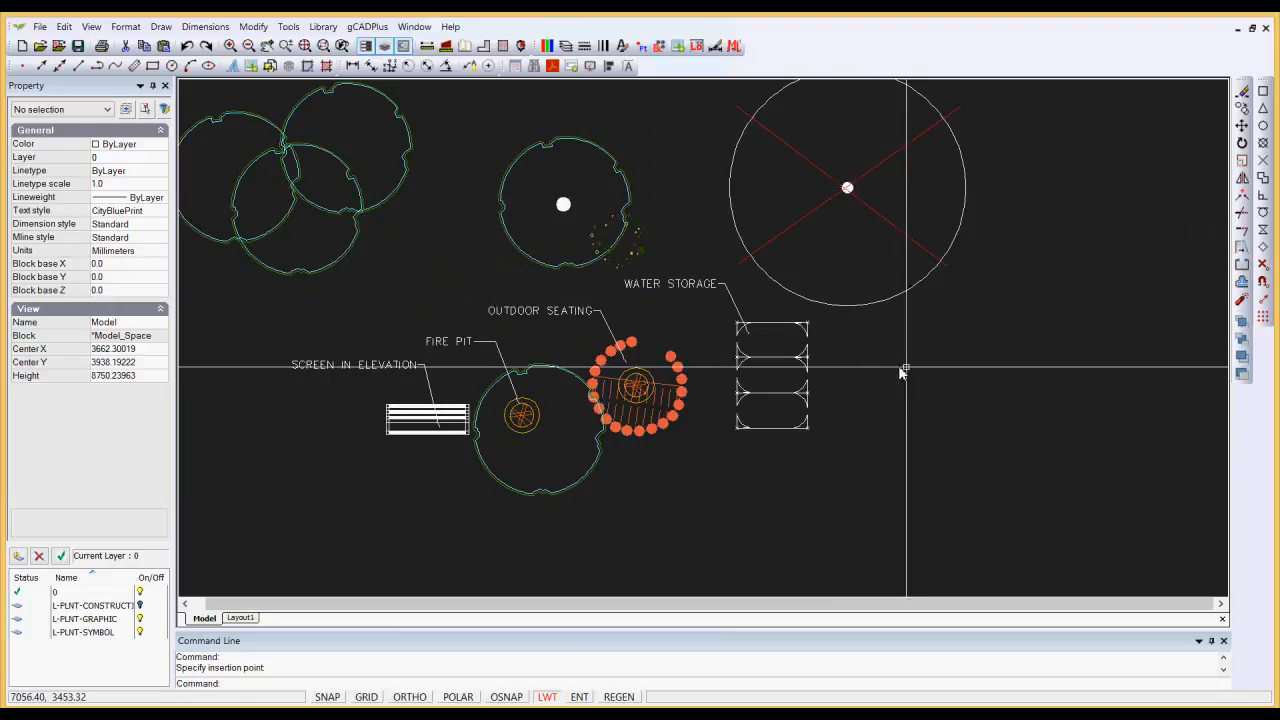
{"action": "scroll", "coordinate": [942, 360], "scroll_direction": "down", "scroll_amount": 1}
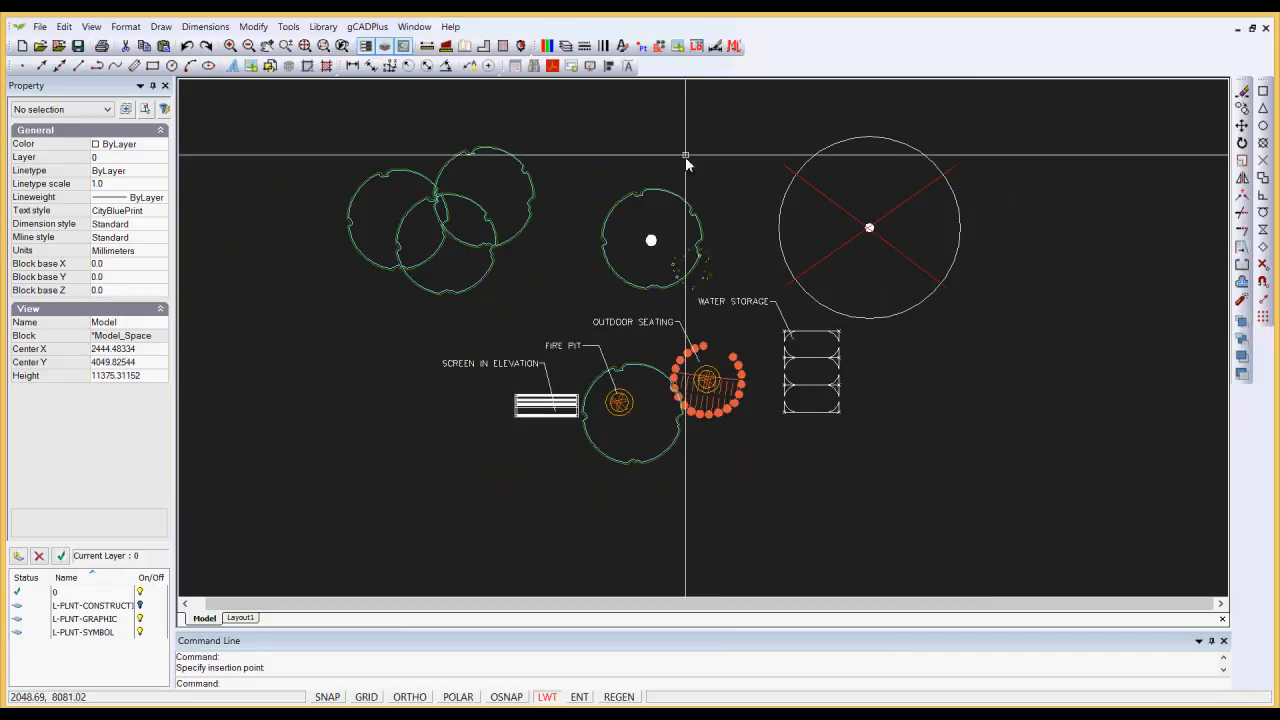
Step: Review the previews and source files of the blocks stored in the landscape drawing, from BANC FER FORGE3 to ExistTreeToRemove
{"action": "left_click", "coordinate": [659, 46]}
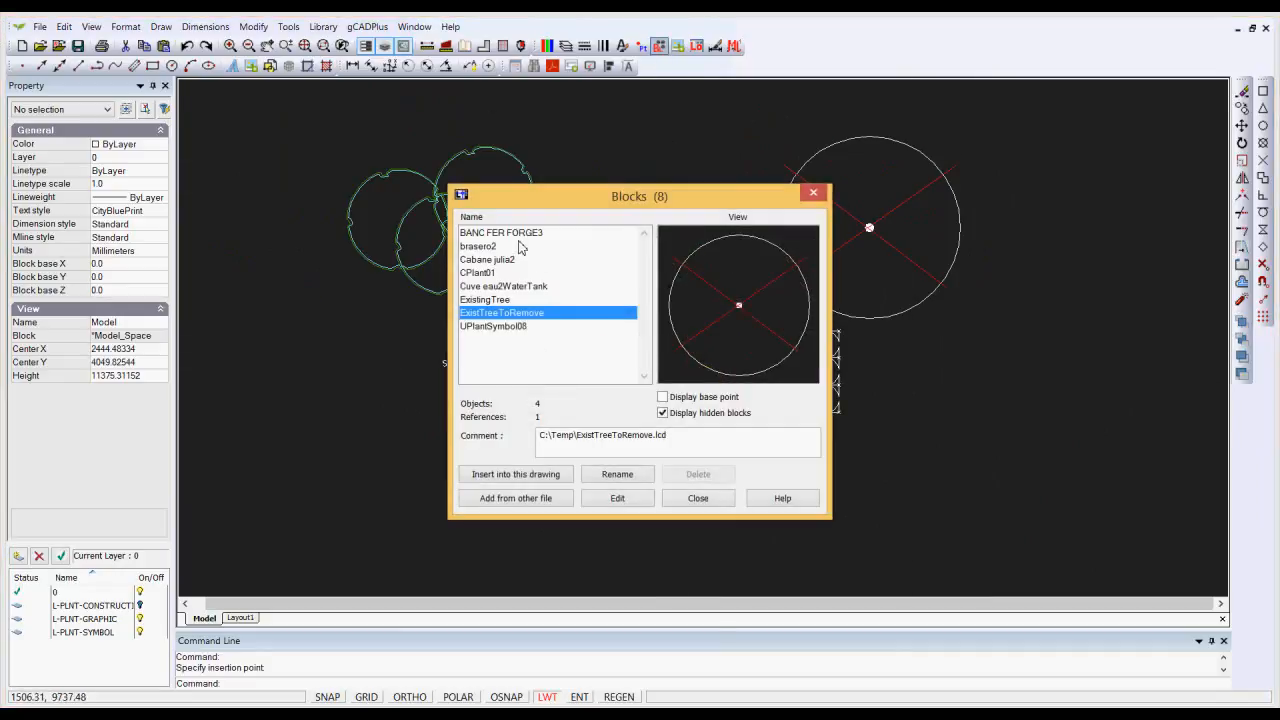
{"action": "left_click", "coordinate": [487, 234]}
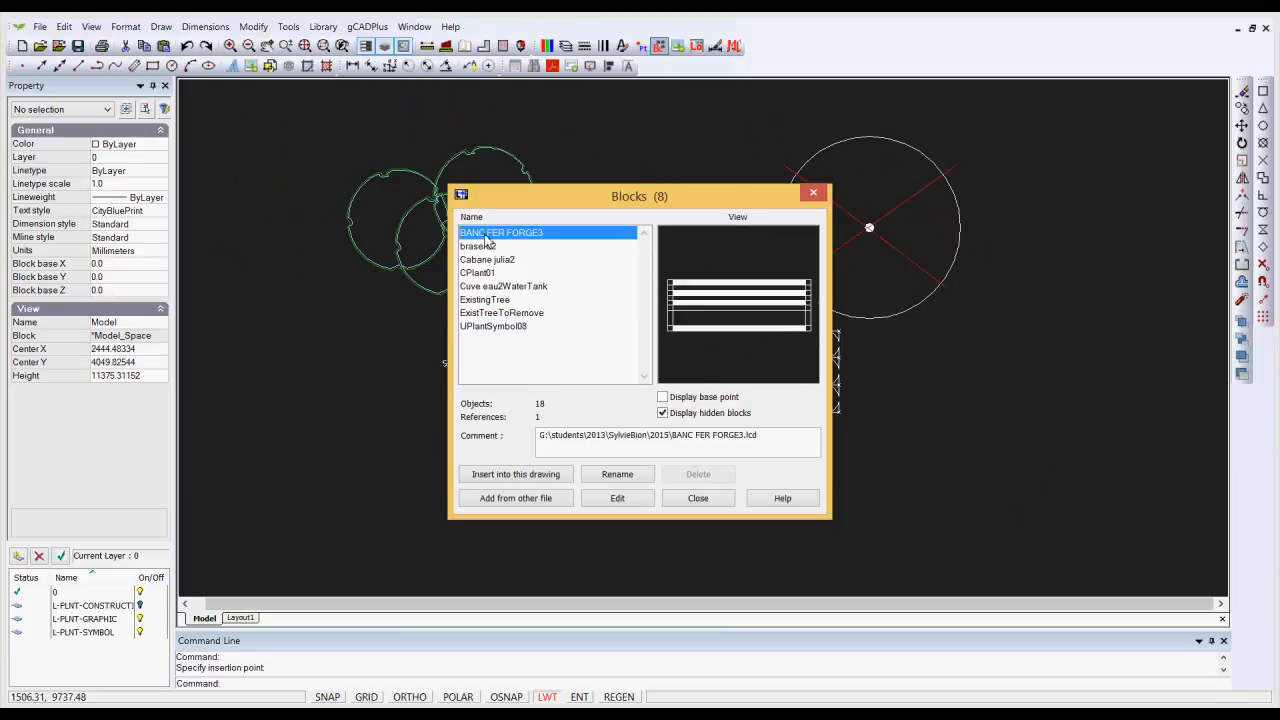
{"action": "left_click", "coordinate": [489, 246]}
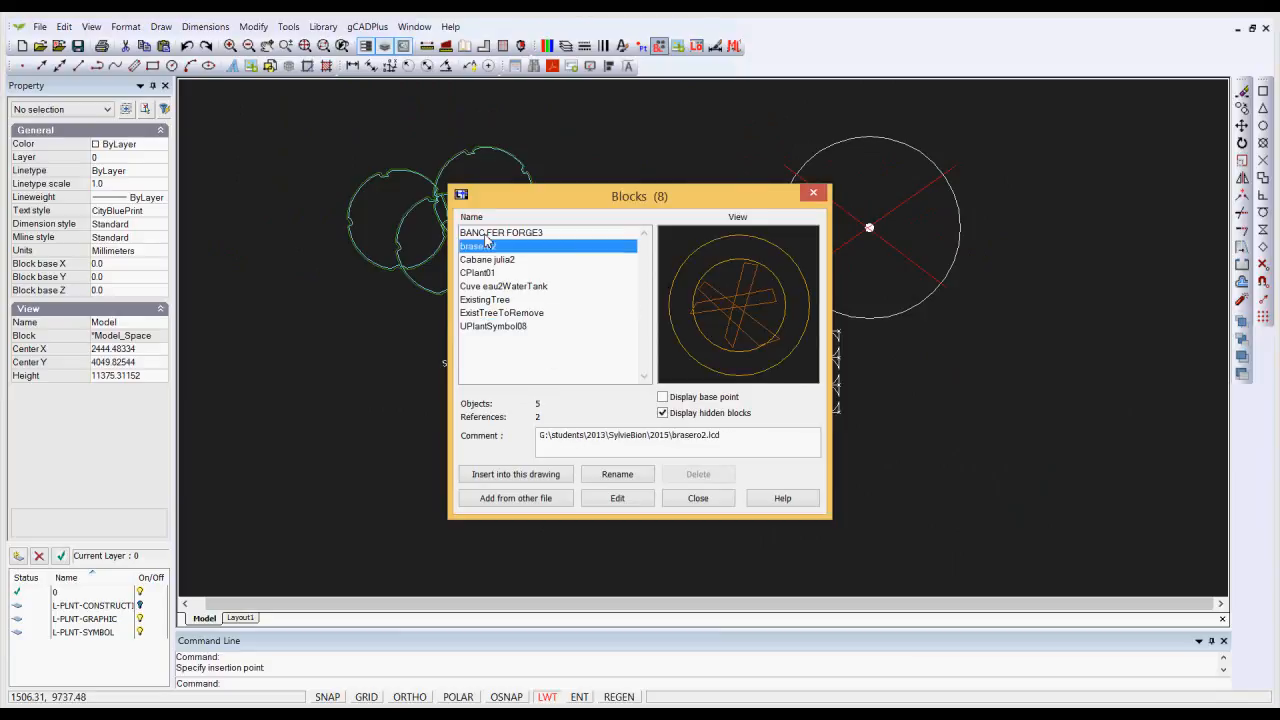
{"action": "key", "text": "Down"}
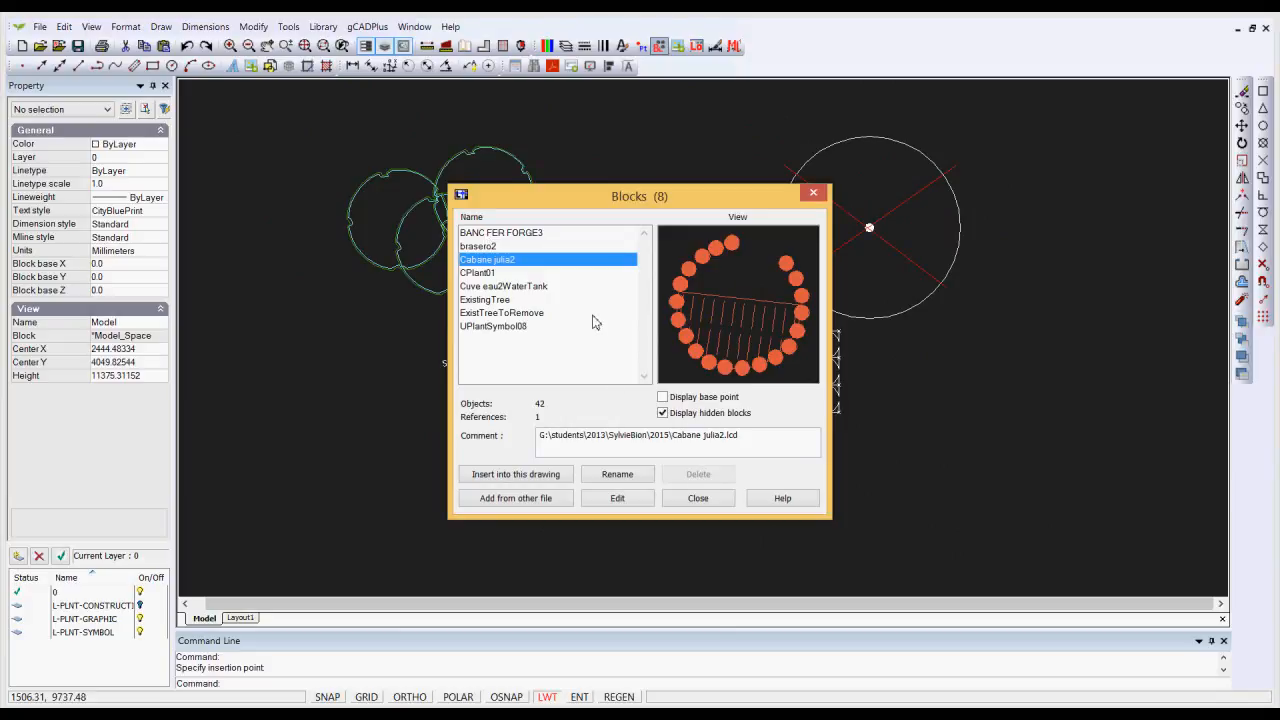
{"action": "key", "text": "Down"}
{"action": "key", "text": "Down"}
{"action": "key", "text": "Down"}
{"action": "key", "text": "Down"}
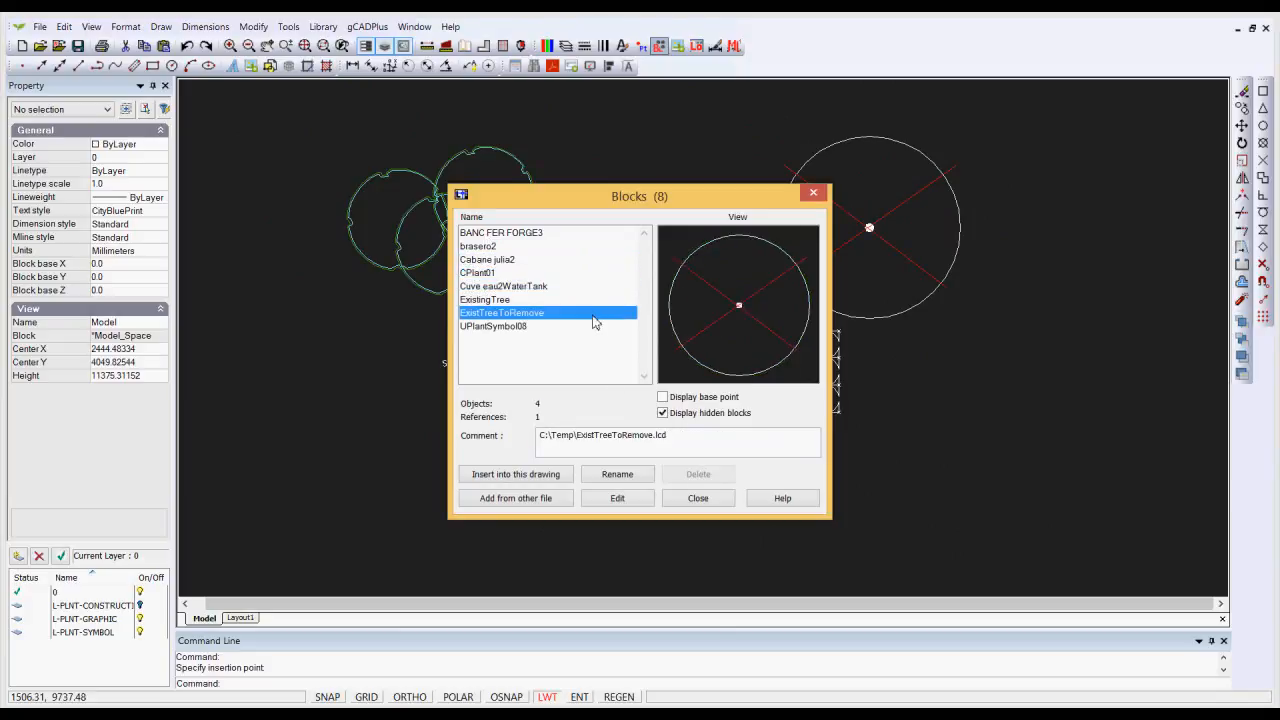
{"action": "left_click", "coordinate": [697, 498]}
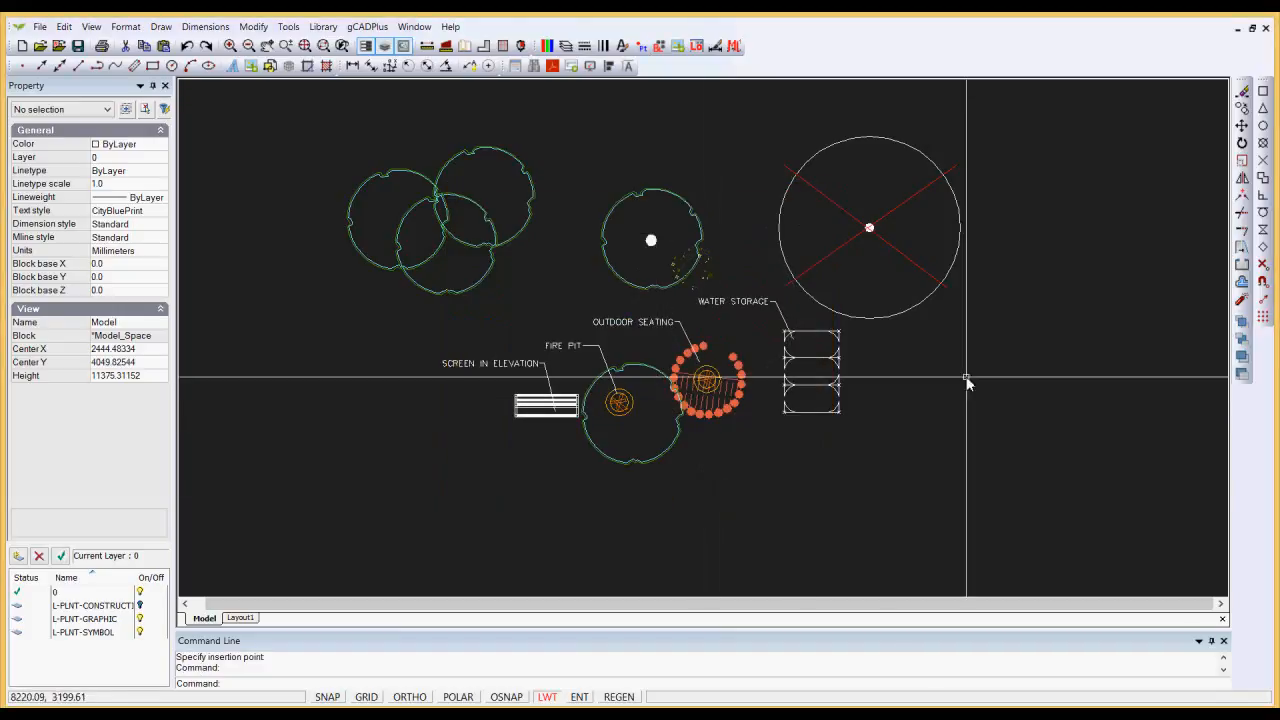
Step: Erase the crossed tree symbol above the water storage, and delete the ExistTreeToRemove block from the drawing's blocks
{"action": "left_click", "coordinate": [939, 284]}
{"action": "key", "text": "Delete"}
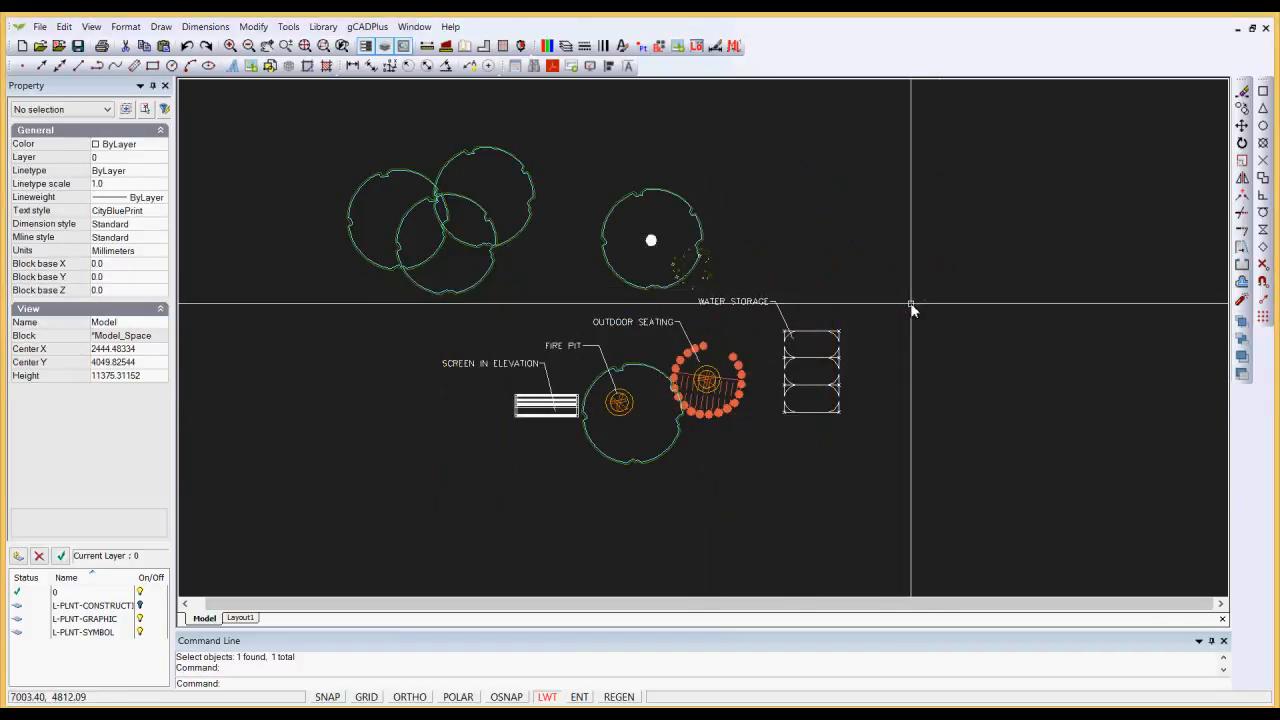
{"action": "left_click", "coordinate": [659, 46]}
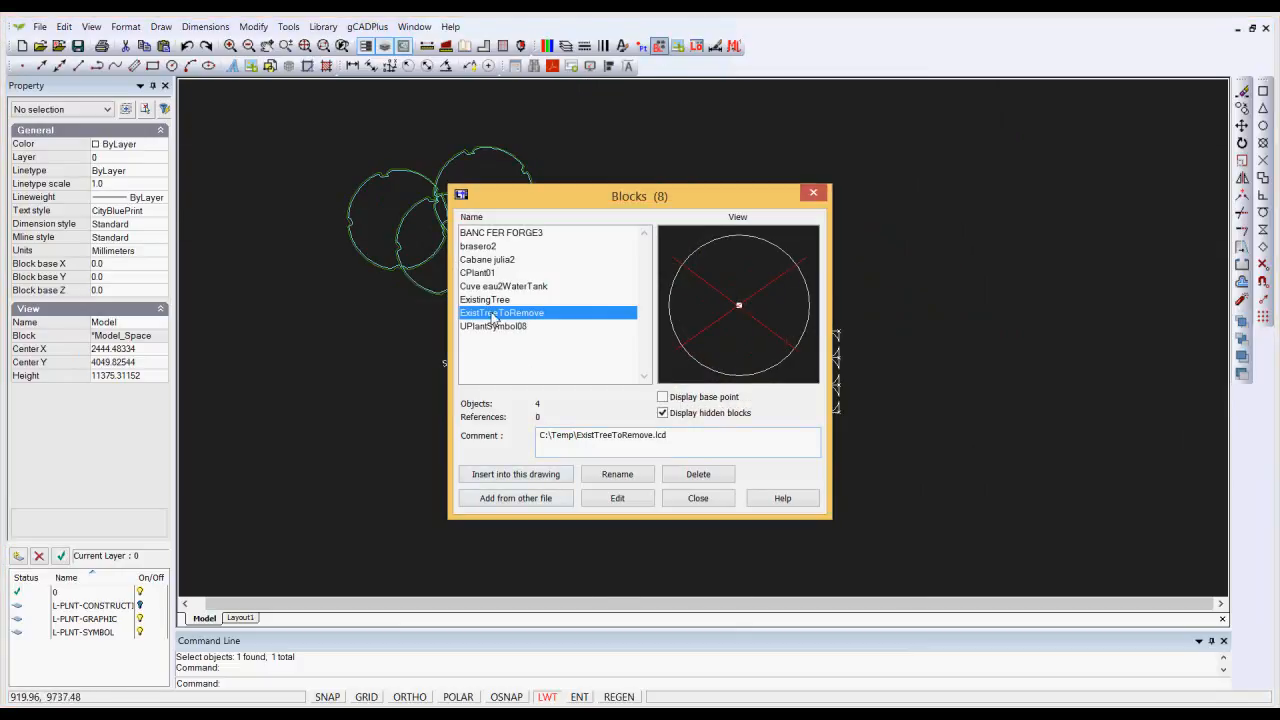
{"action": "left_click", "coordinate": [699, 475]}
{"action": "left_click", "coordinate": [548, 365]}
{"action": "left_click", "coordinate": [598, 394]}
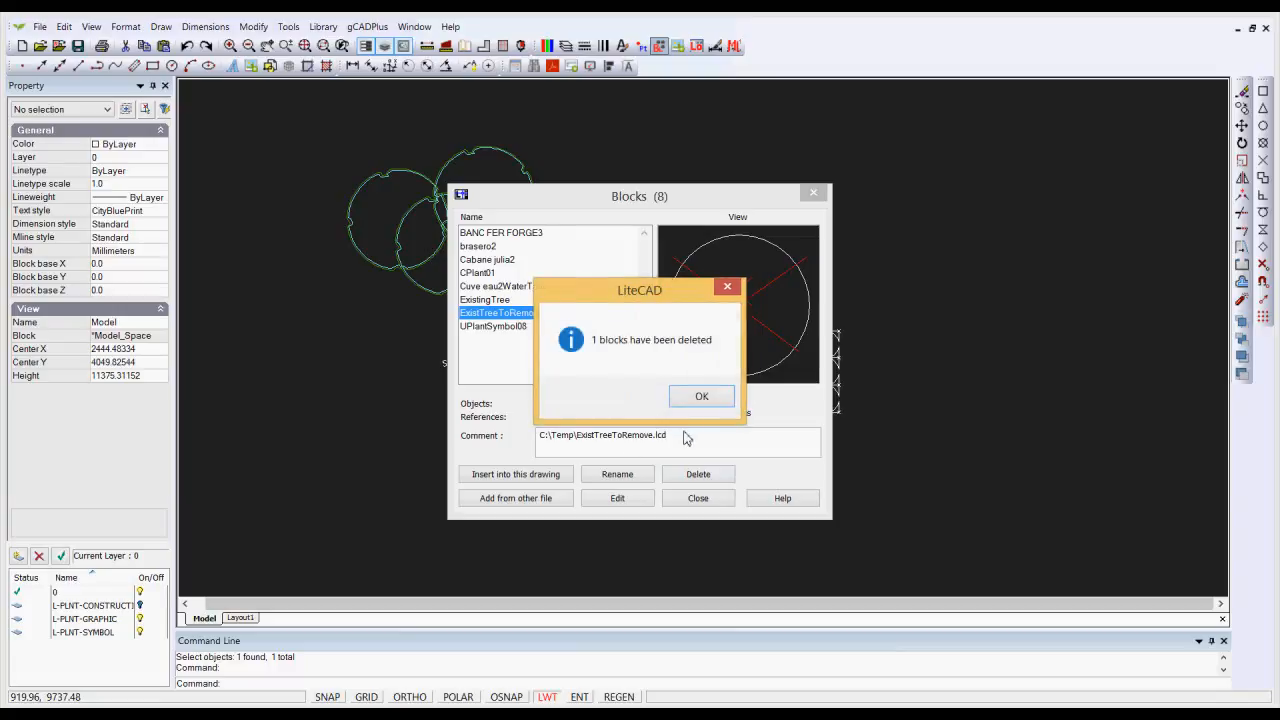
{"action": "left_click", "coordinate": [703, 397]}
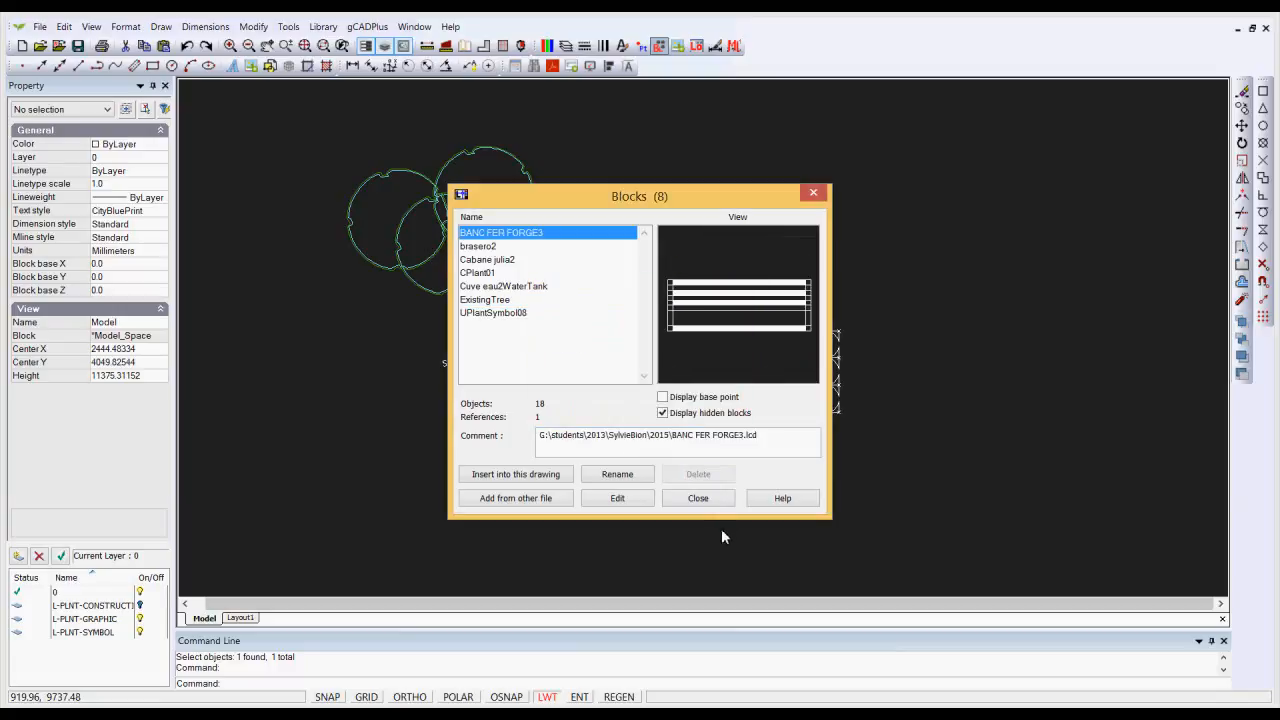
{"action": "left_click", "coordinate": [705, 502]}
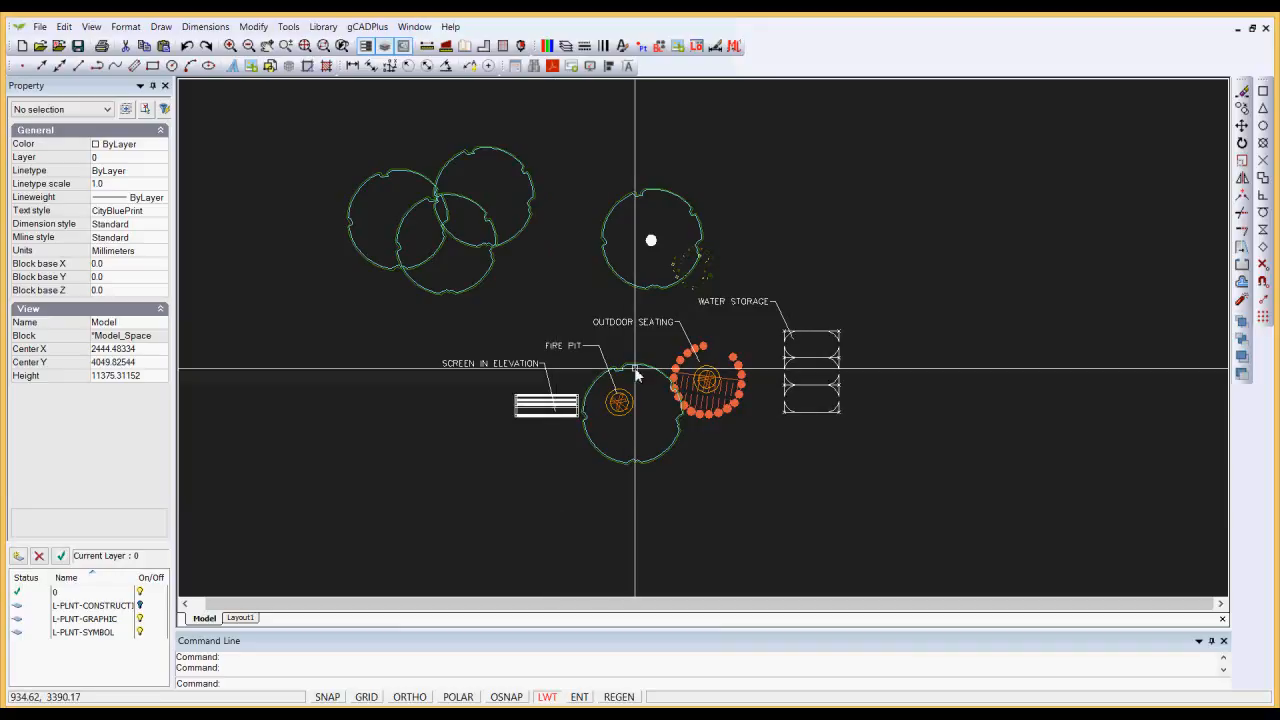
Step: Open the brasero2 fire pit block labelled FIRE PIT for editing
{"action": "scroll", "coordinate": [615, 420], "scroll_direction": "up", "scroll_amount": 5}
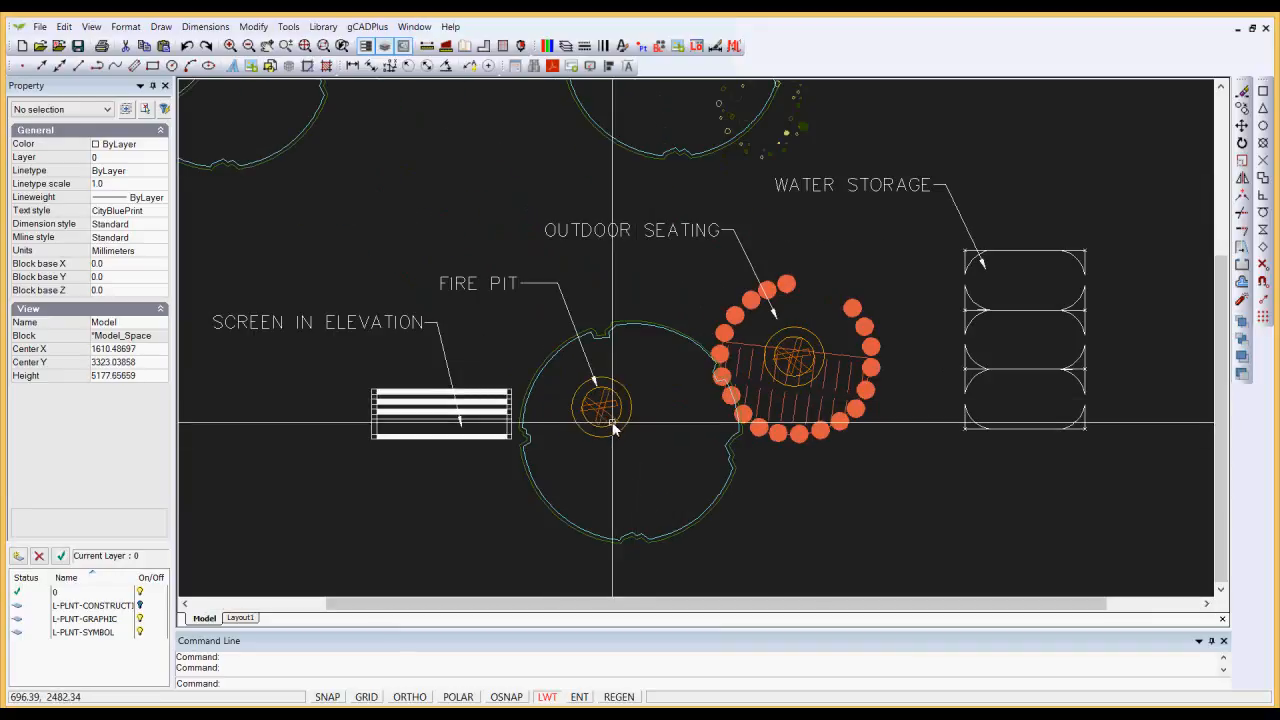
{"action": "left_click", "coordinate": [613, 425]}
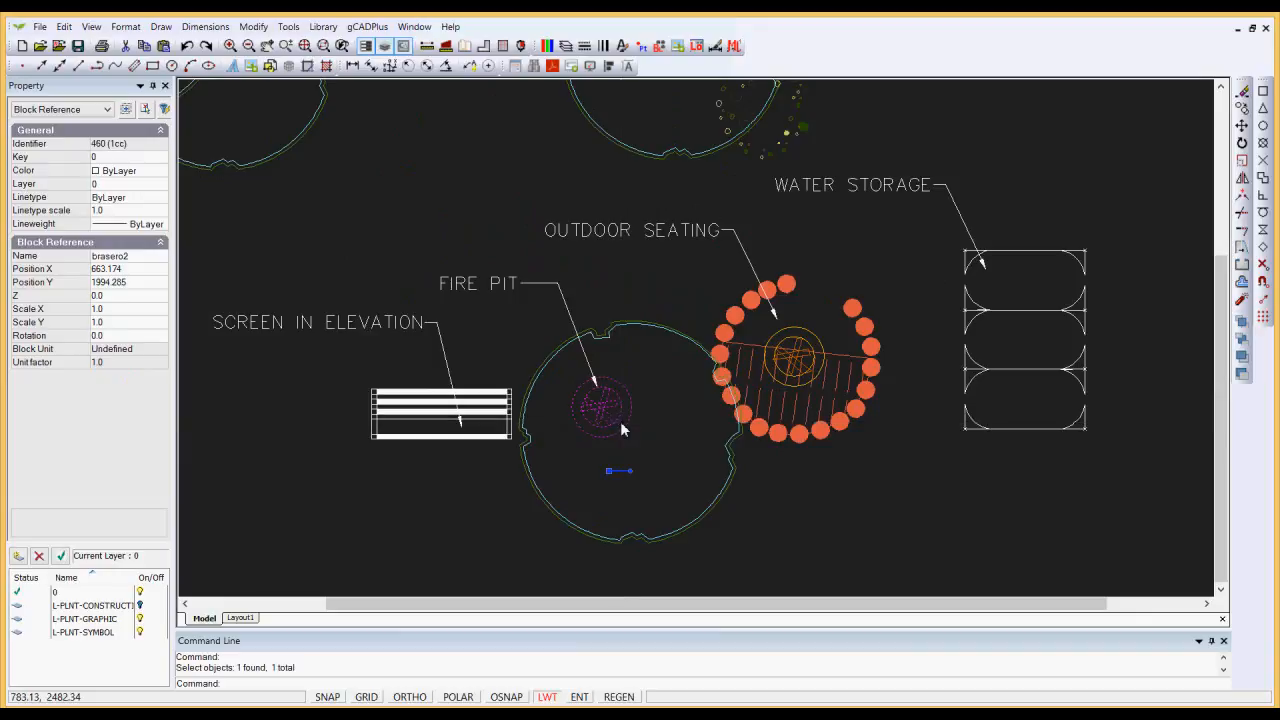
{"action": "right_click", "coordinate": [620, 421]}
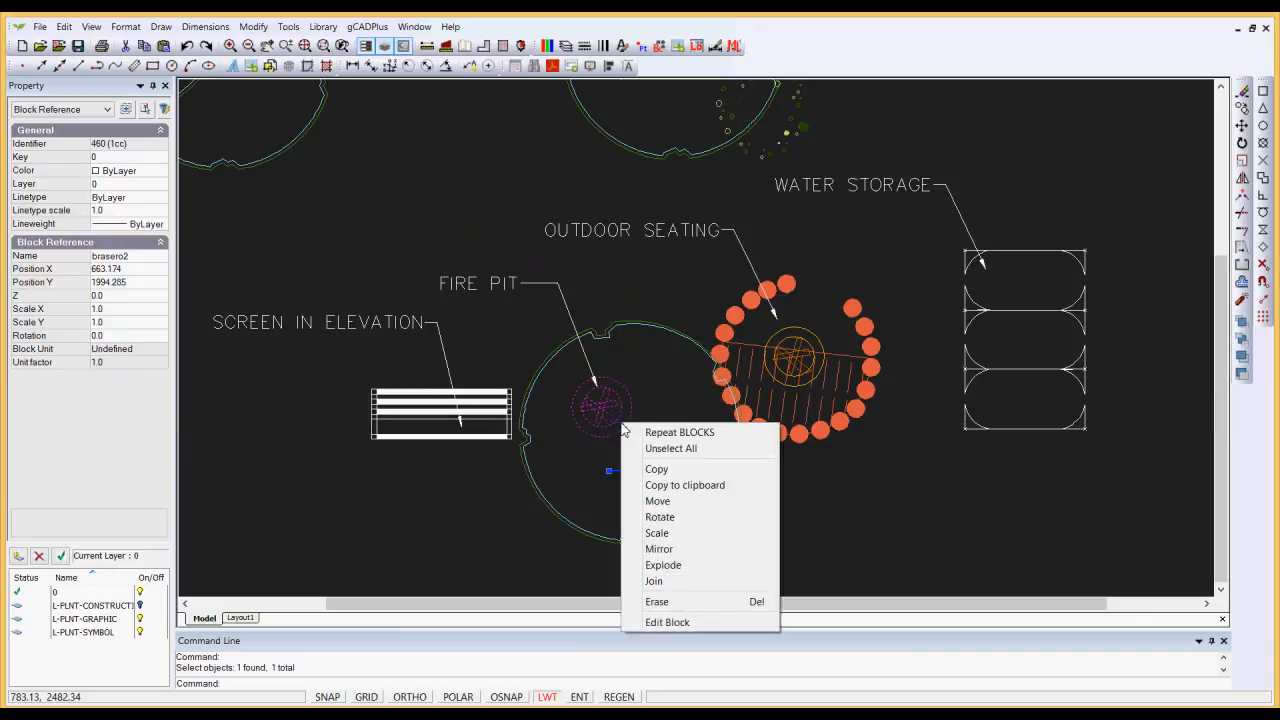
{"action": "left_click", "coordinate": [667, 622]}
Step: Move all of the fire pit geometry from its centre to the block origin at 0,0, and close the block editor
{"action": "scroll", "coordinate": [683, 428], "scroll_direction": "down", "scroll_amount": 3}
{"action": "left_click_drag", "start_coordinate": [887, 560], "coordinate": [546, 254]}
{"action": "right_click", "coordinate": [532, 240]}
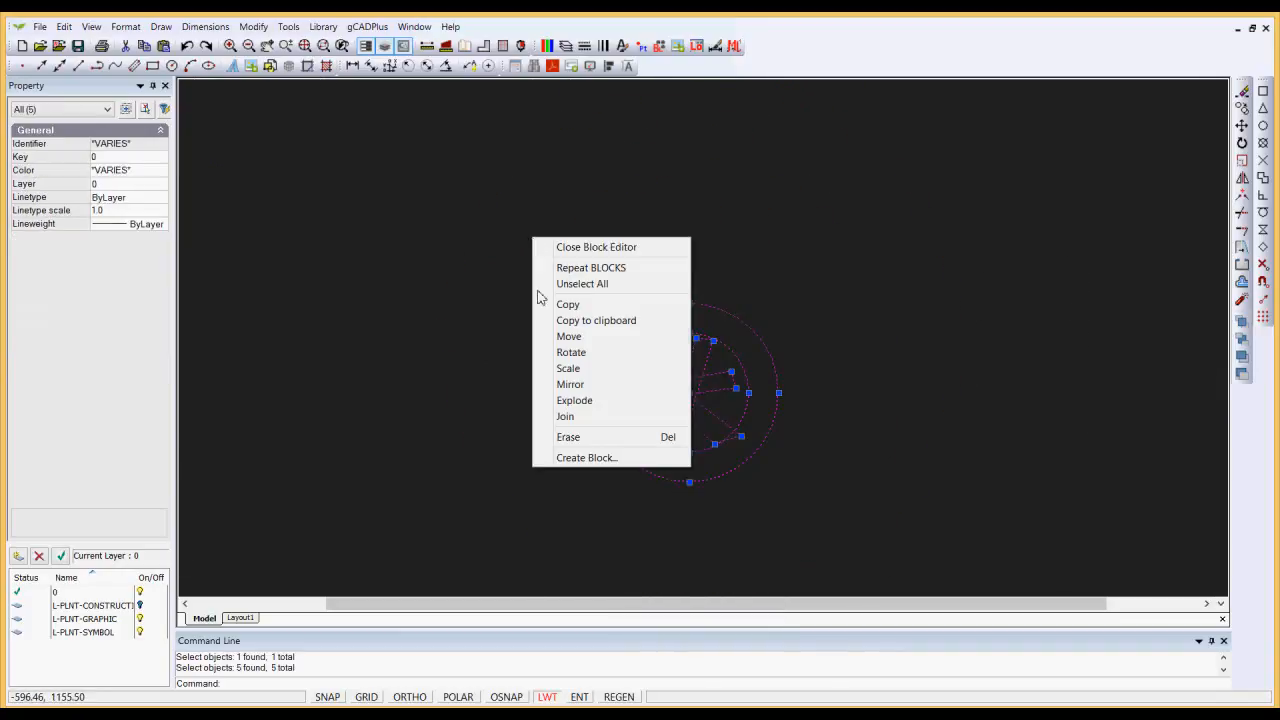
{"action": "left_click", "coordinate": [565, 338]}
{"action": "left_click", "coordinate": [689, 394]}
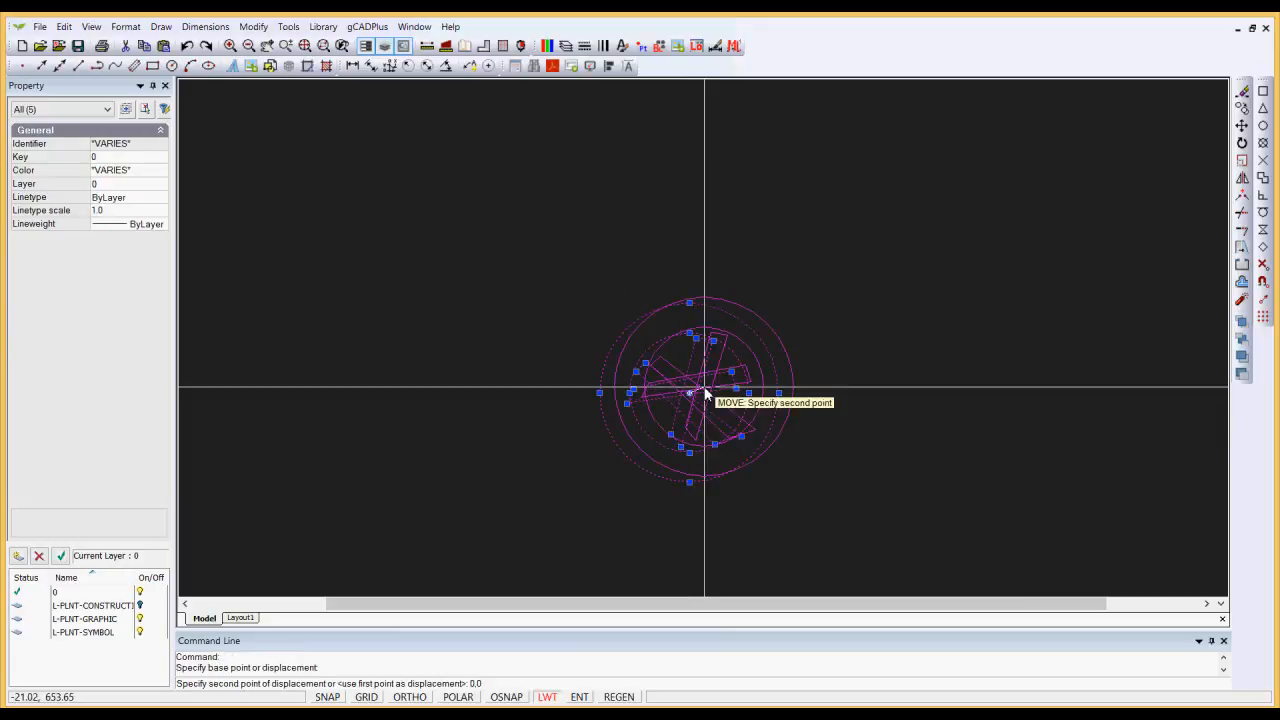
{"action": "left_click", "coordinate": [705, 393]}
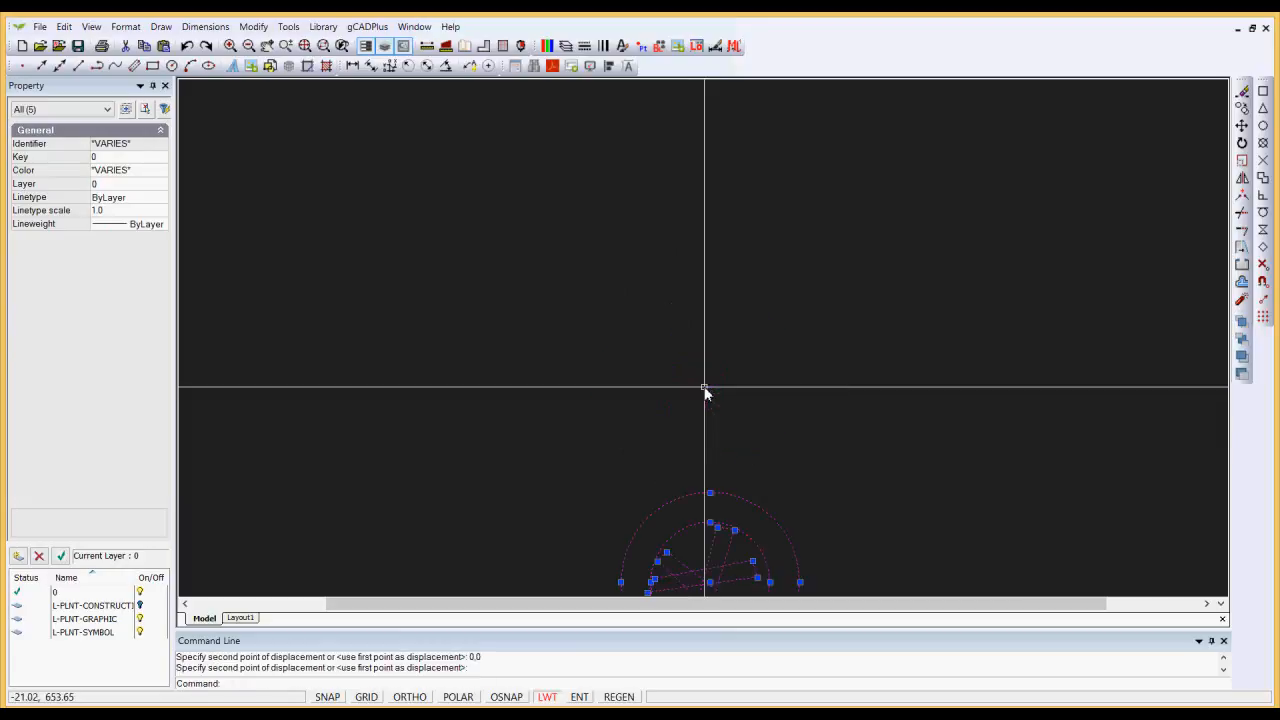
{"action": "right_click", "coordinate": [825, 280]}
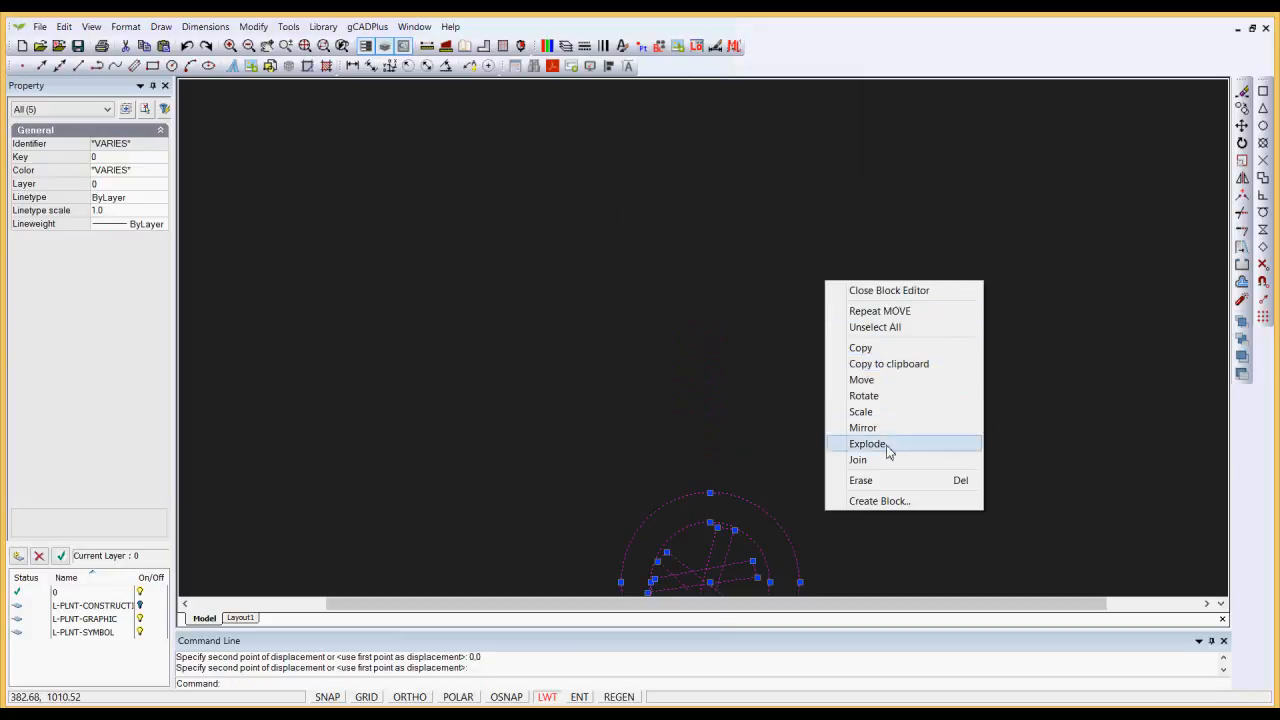
{"action": "left_click", "coordinate": [899, 290]}
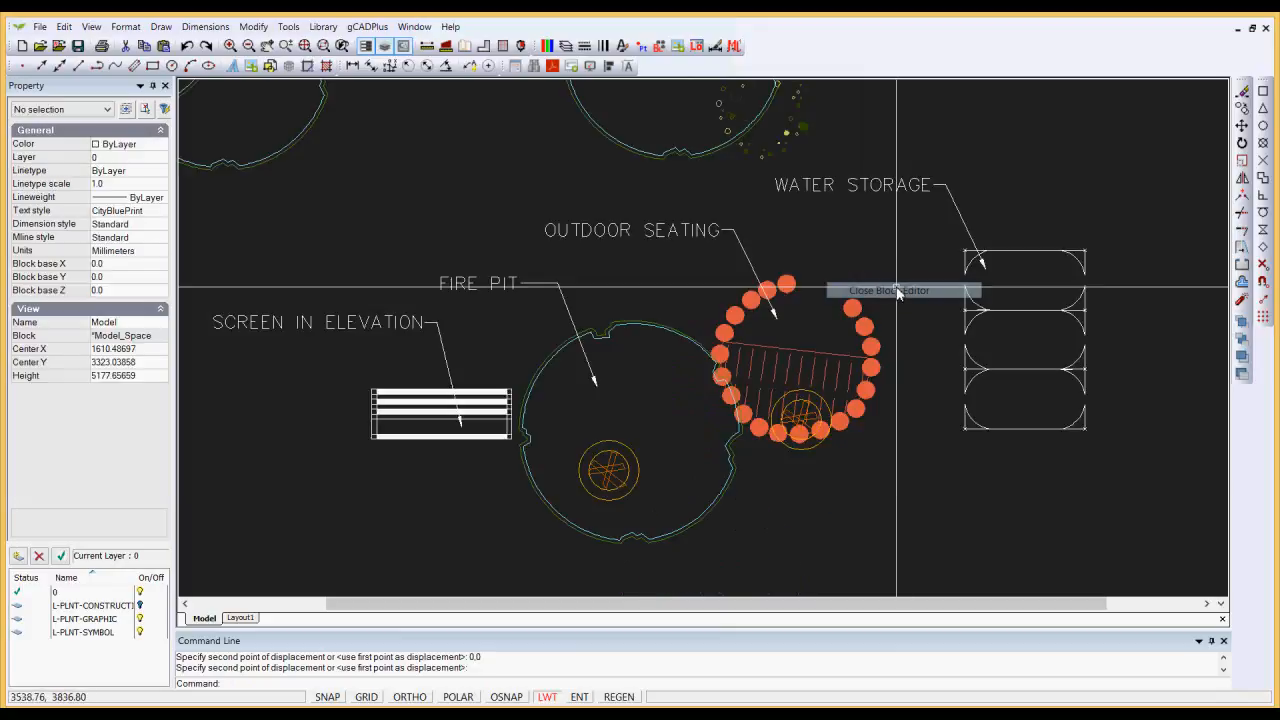
Step: Move the brasero2 fire pit in the outdoor seating area up into the middle of the seating ring
{"action": "scroll", "coordinate": [803, 443], "scroll_direction": "up", "scroll_amount": 3}
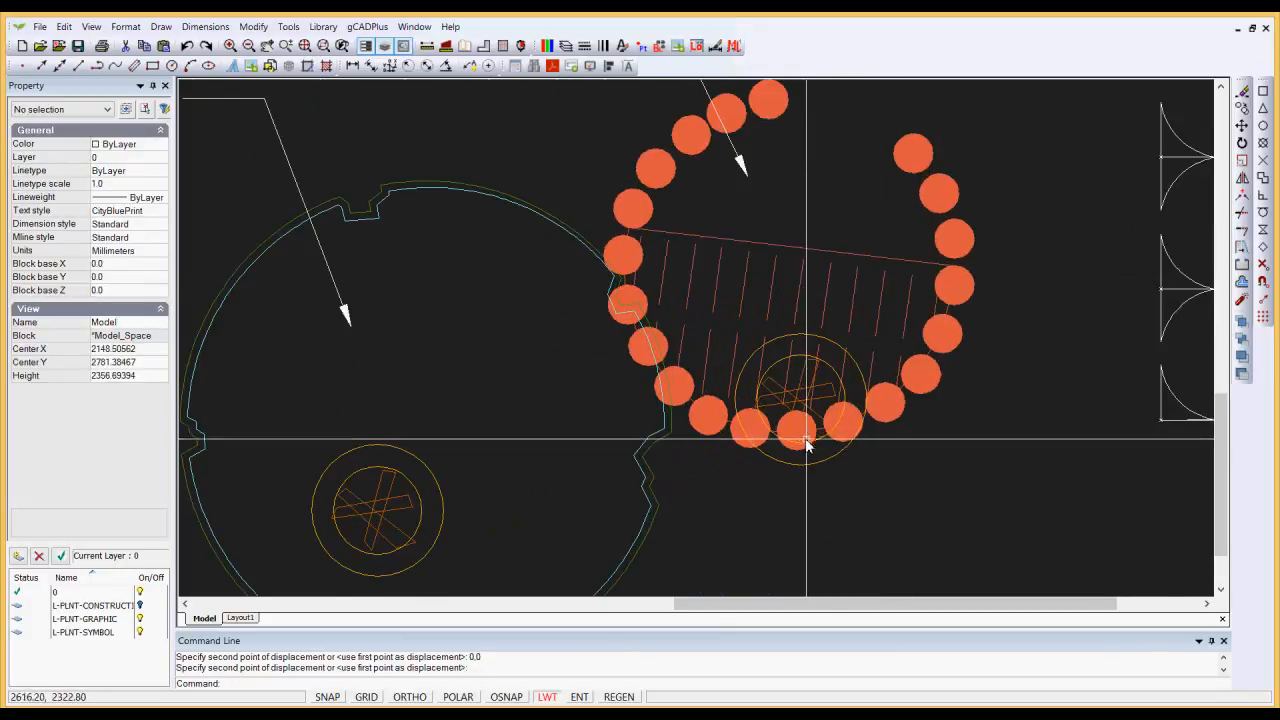
{"action": "left_click", "coordinate": [829, 363]}
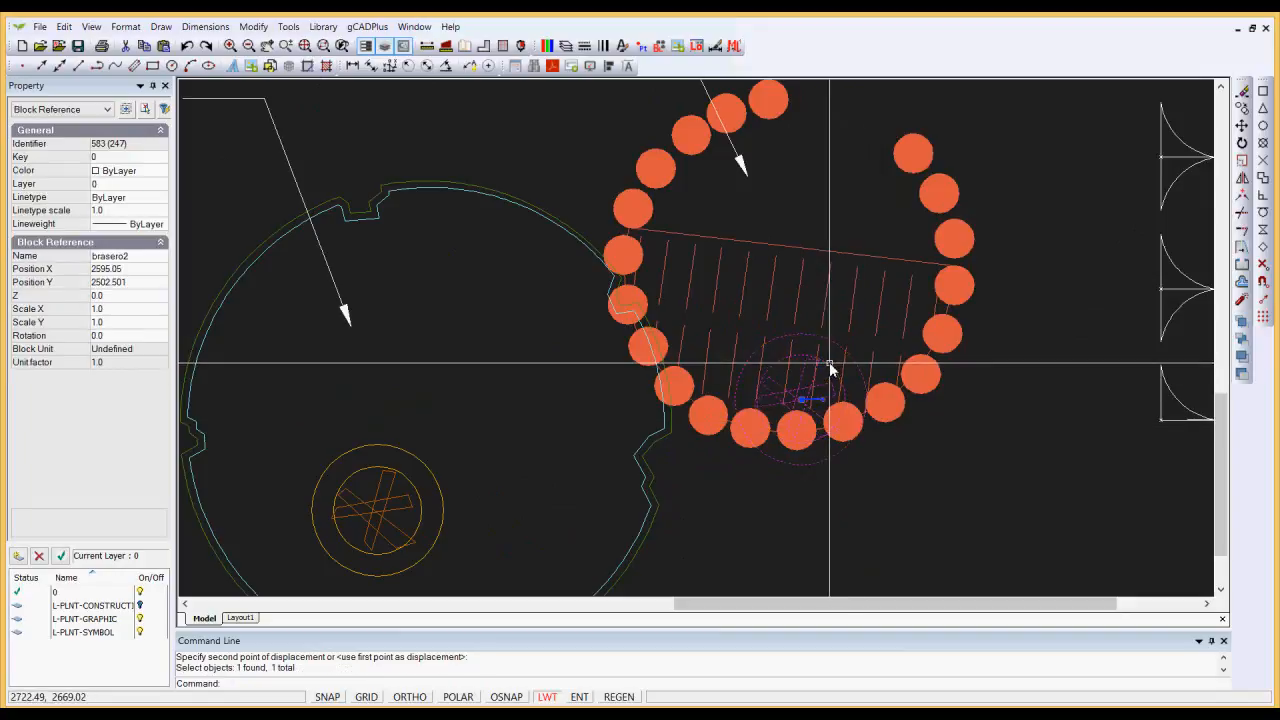
{"action": "left_click", "coordinate": [812, 243]}
{"action": "key", "text": "Escape"}
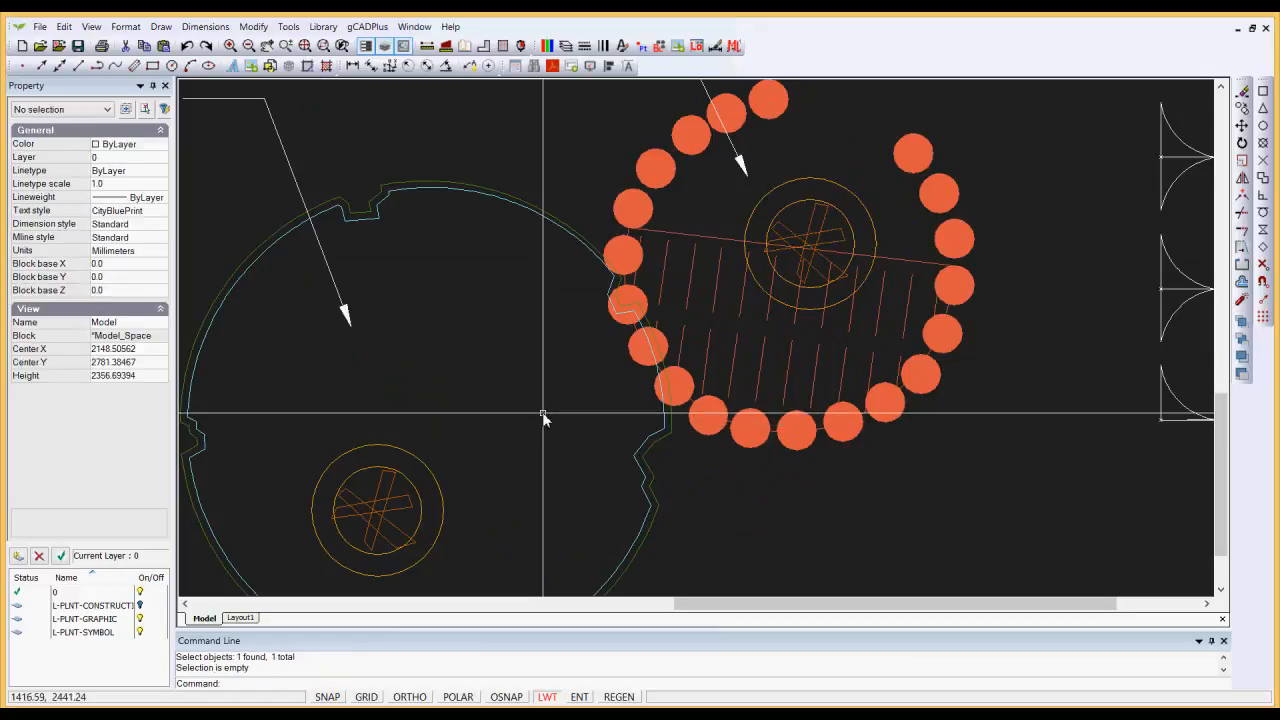
{"action": "scroll", "coordinate": [515, 483], "scroll_direction": "down", "scroll_amount": 1}
{"action": "scroll", "coordinate": [515, 483], "scroll_direction": "down", "scroll_amount": 1}
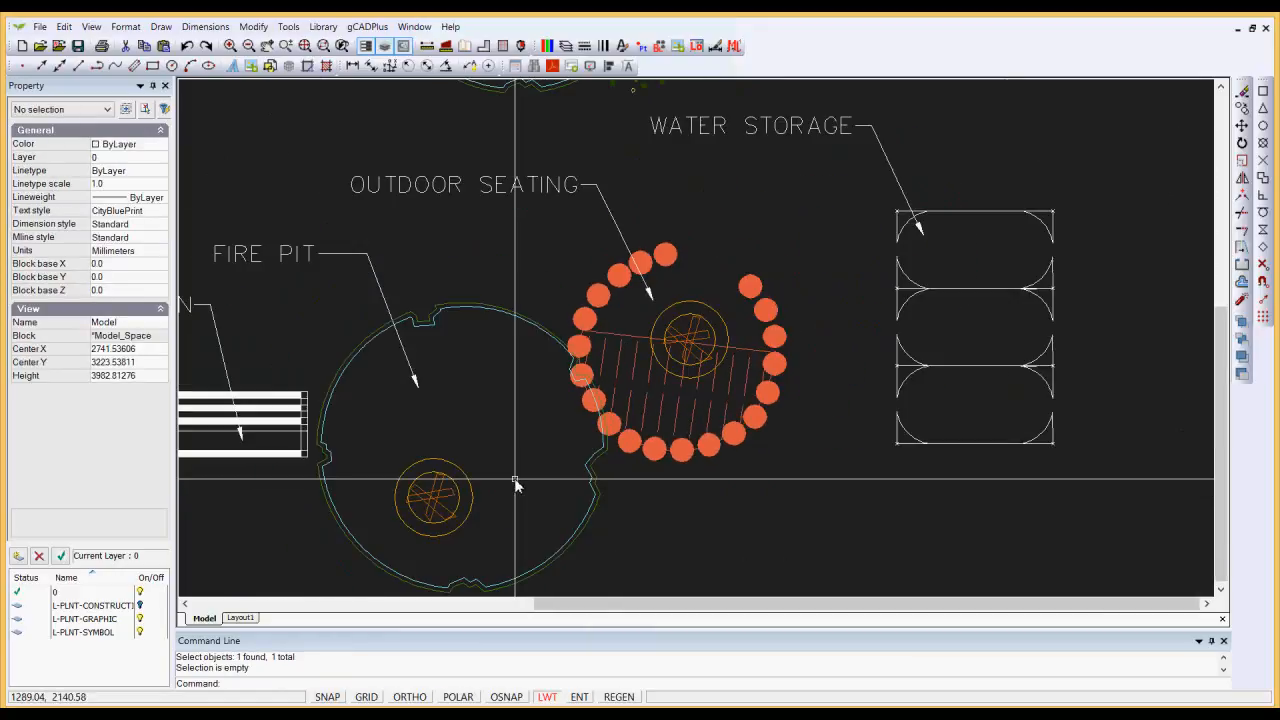
{"action": "scroll", "coordinate": [714, 531], "scroll_direction": "down", "scroll_amount": 1}
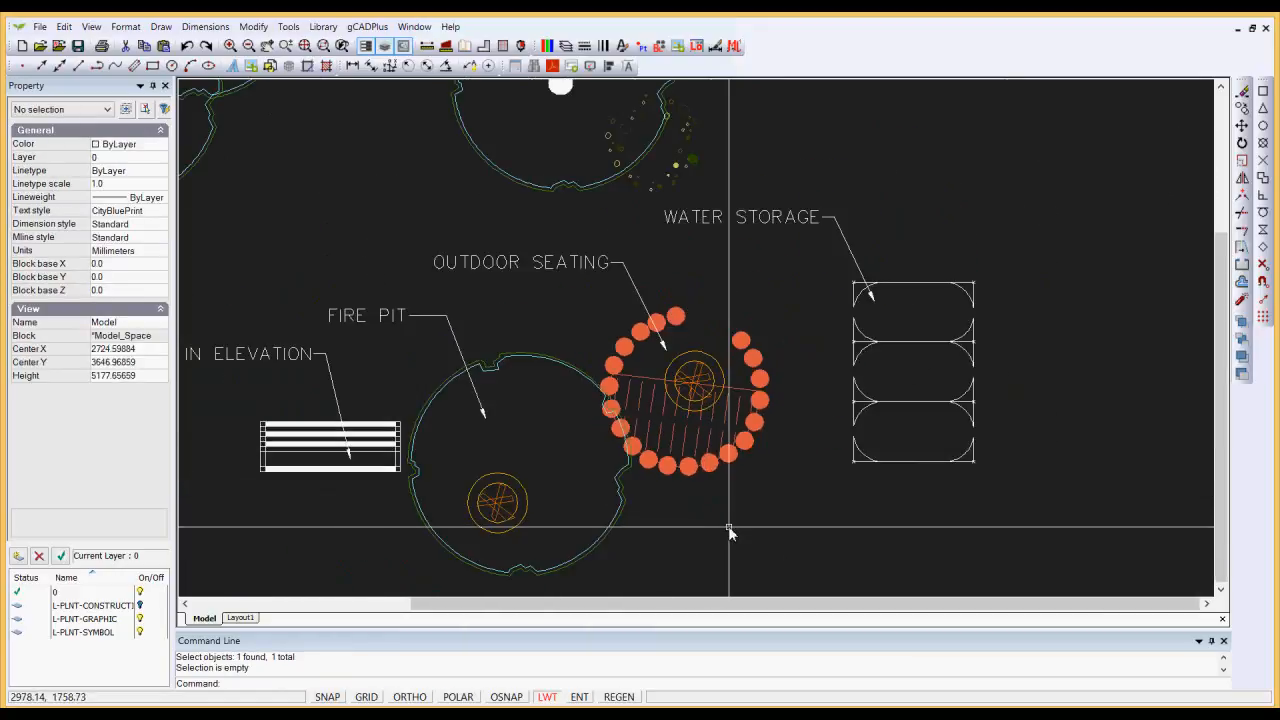